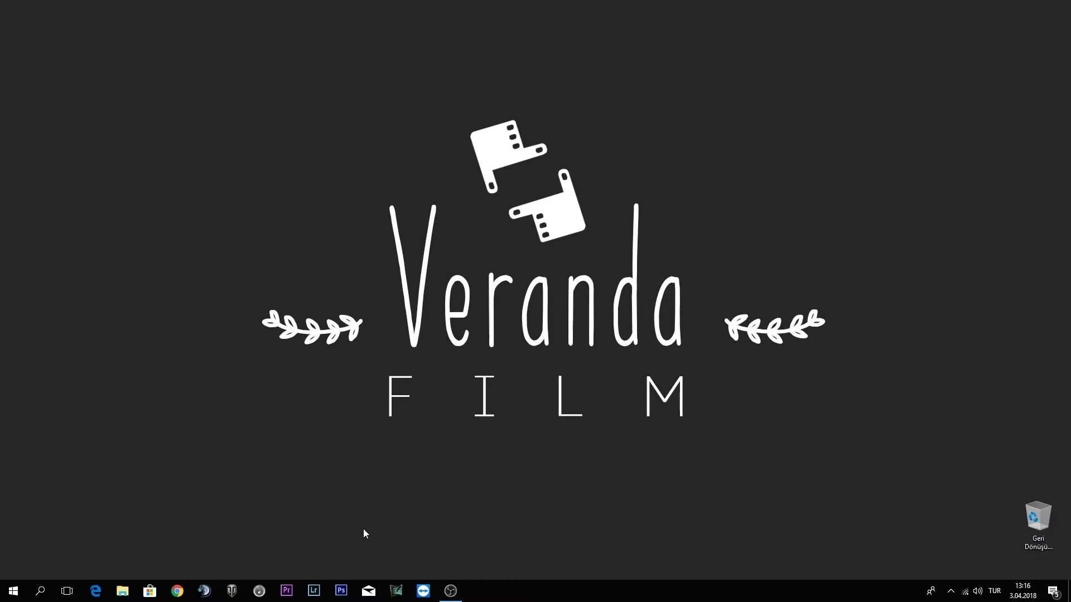
- Launch Adobe Premiere Pro CC 2015 from the taskbar to reach its Welcome screen
click(296, 588)
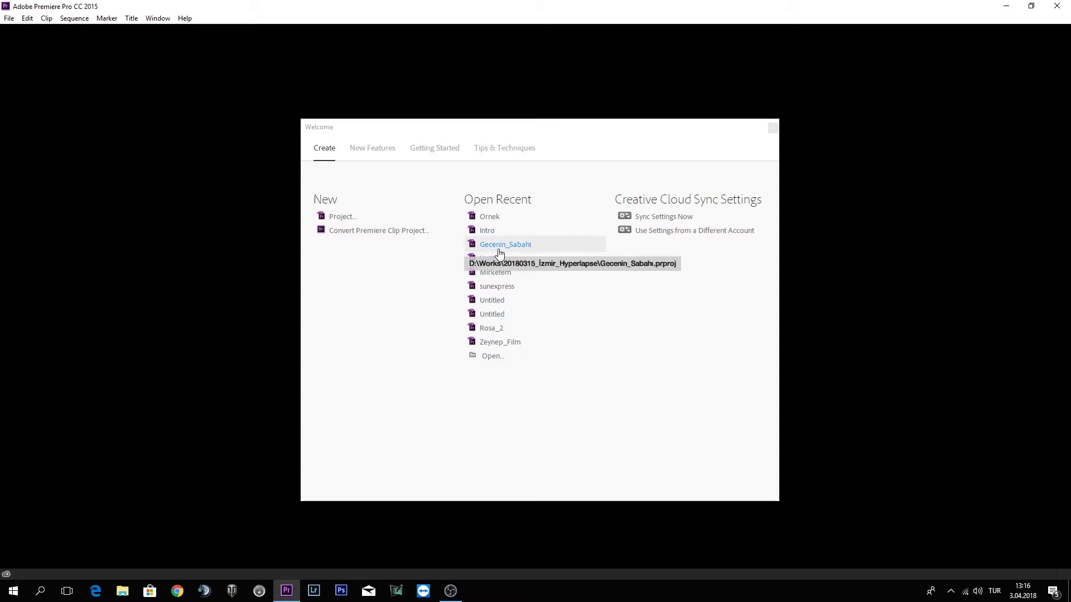
- Create a new project named Ornek_1 using the Mercury Playback Engine GPU Acceleration renderer
click(9, 17)
click(318, 35)
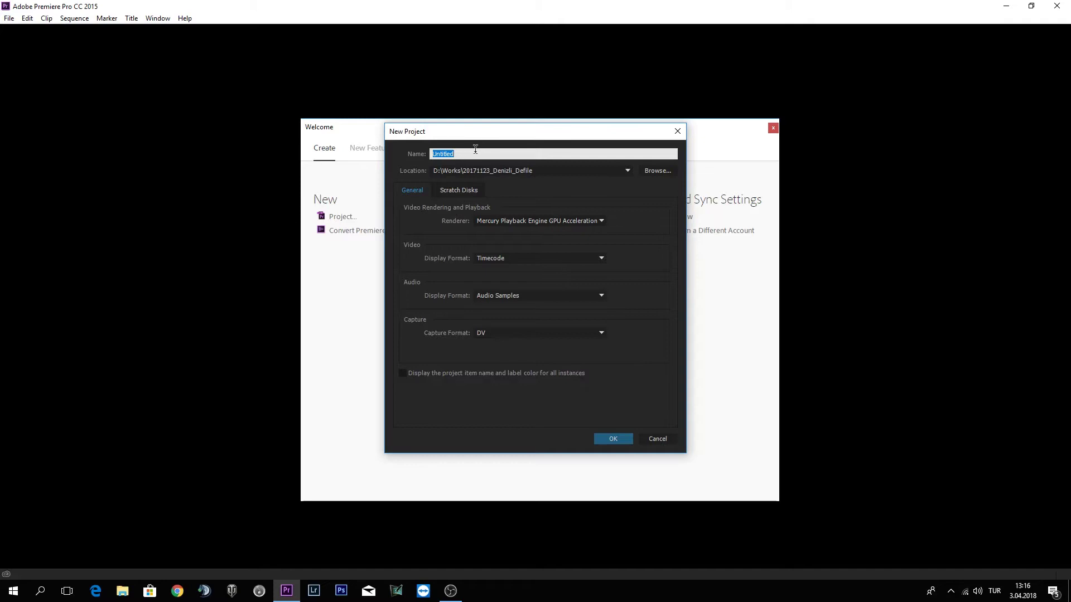
text(Ornek_1)
click(417, 177)
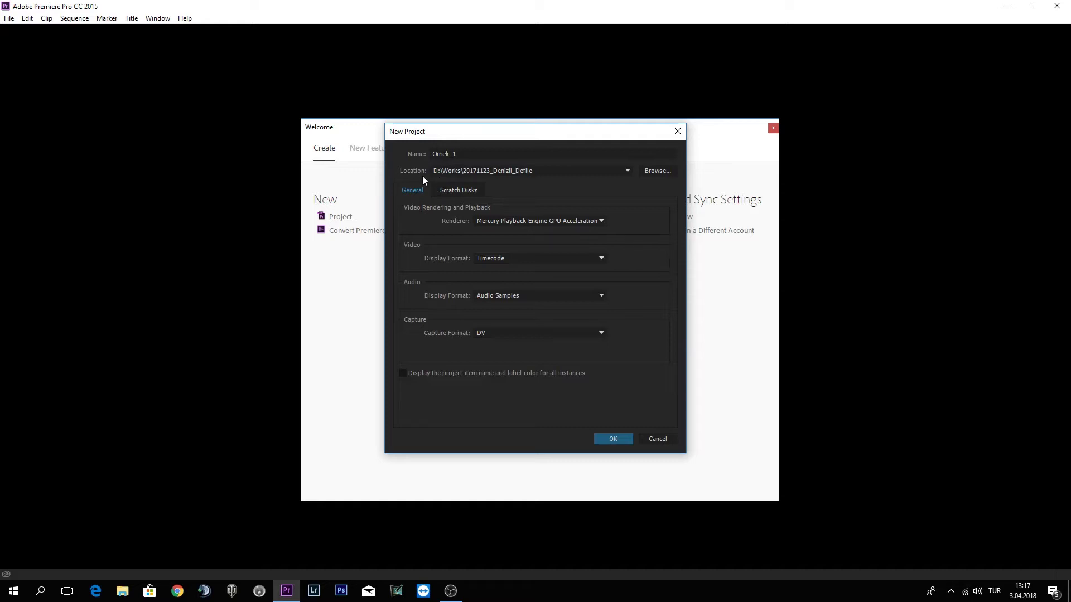
click(506, 222)
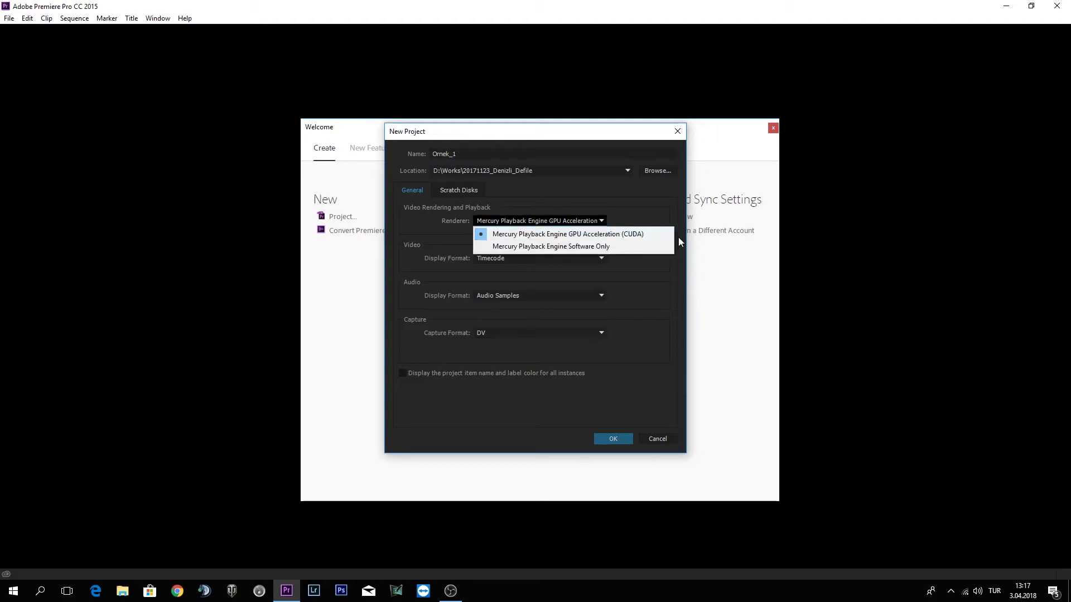
click(638, 218)
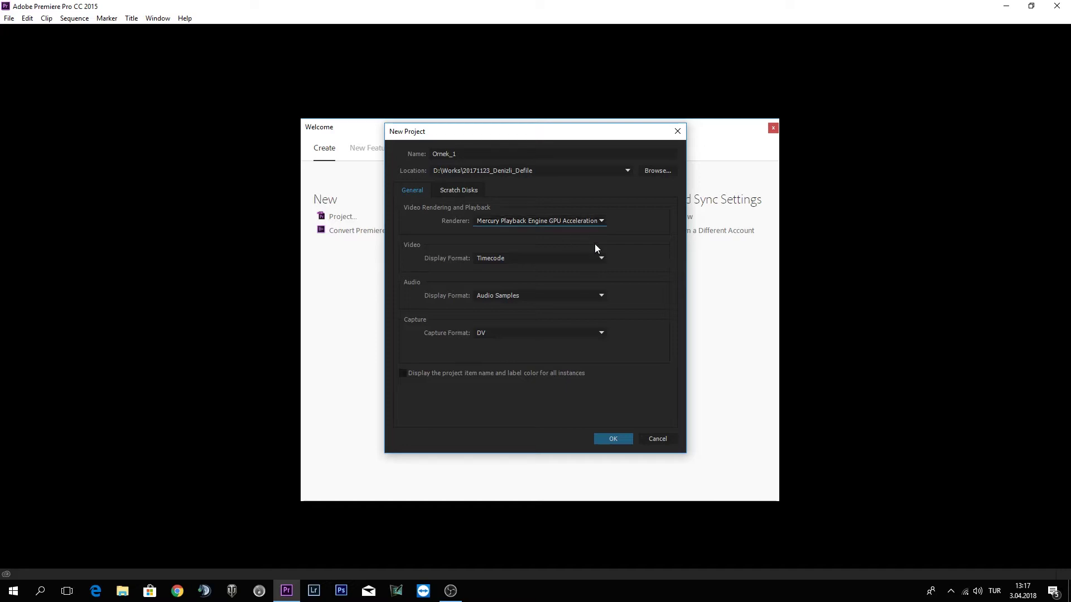
key(alt+Down)
click(634, 218)
click(596, 439)
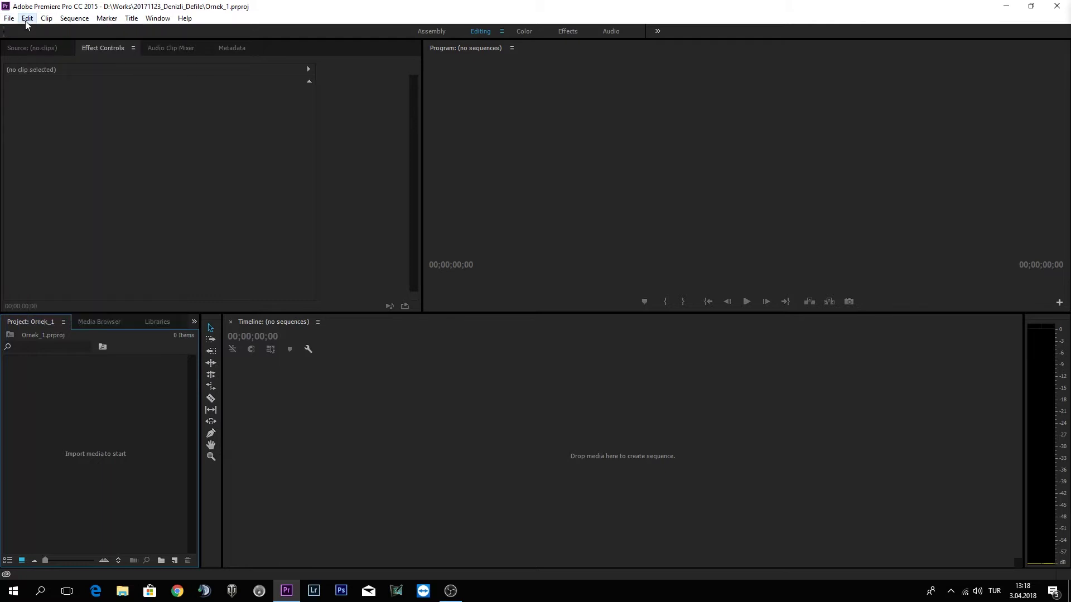
- Raise the divider so the Project and Timeline panels are taller, briefly trying Color workspace before Editing
click(157, 19)
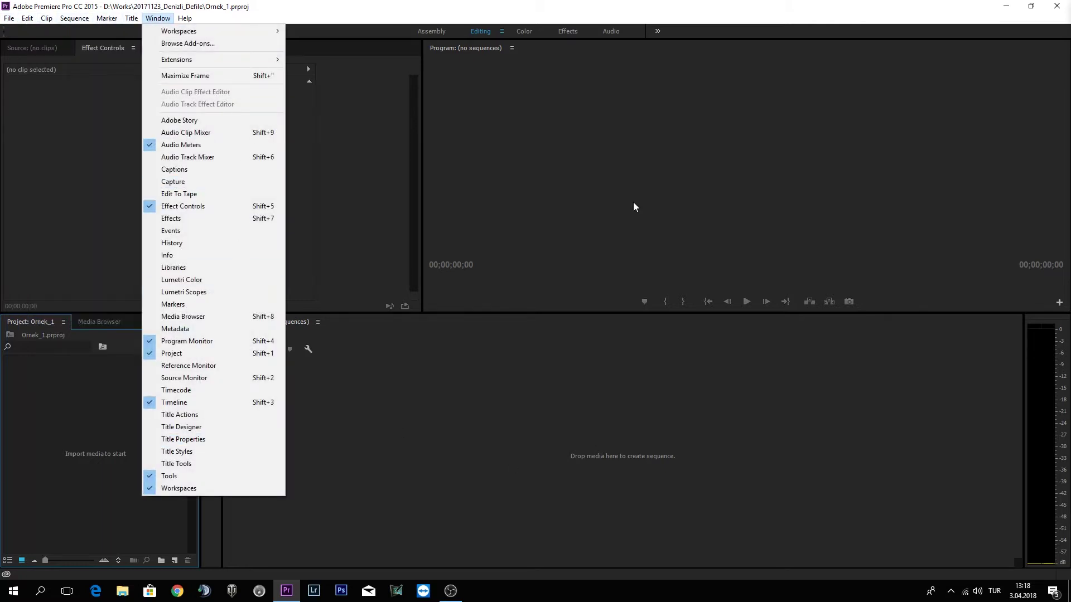
click(491, 33)
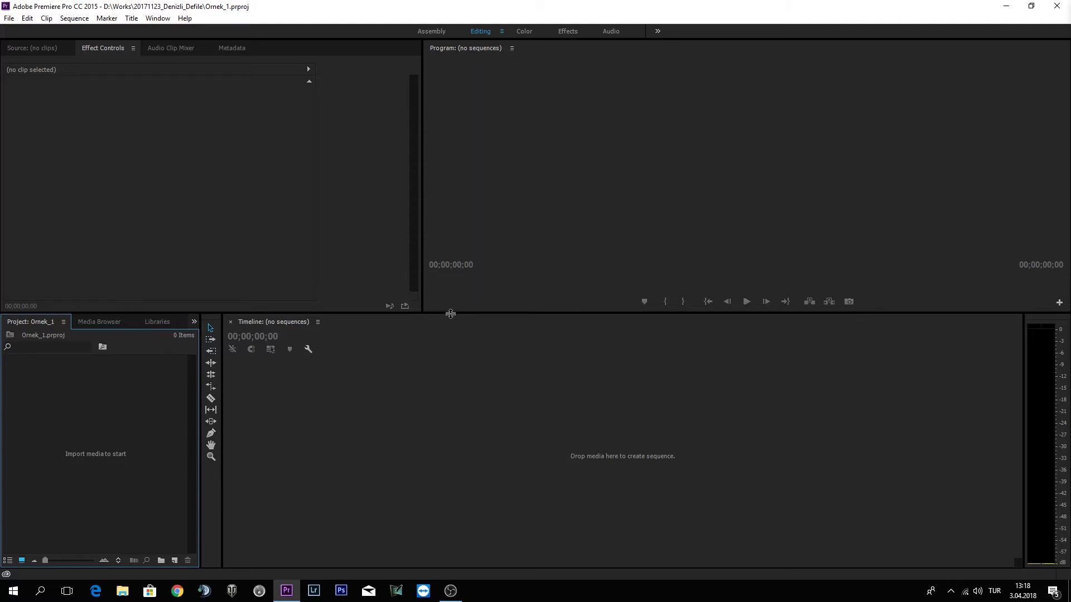
drag(451, 314, 439, 294)
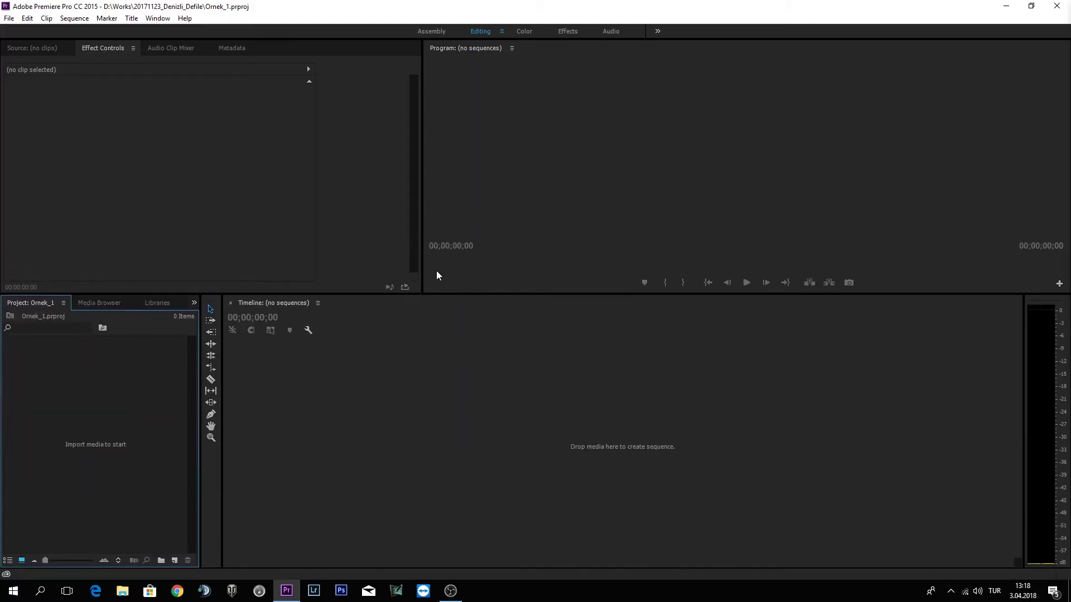
drag(423, 256, 421, 256)
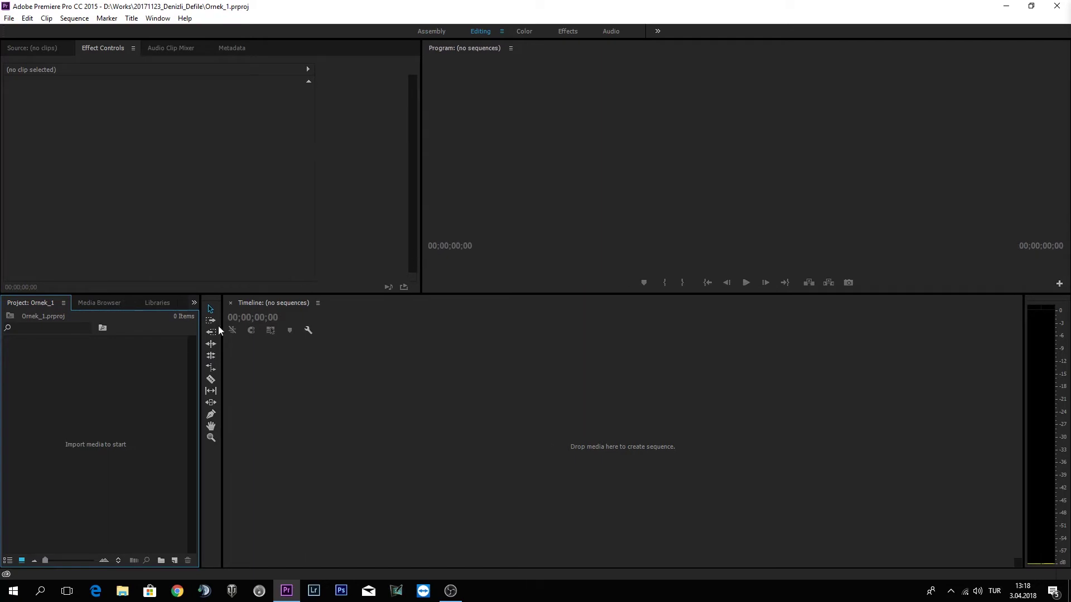
click(524, 30)
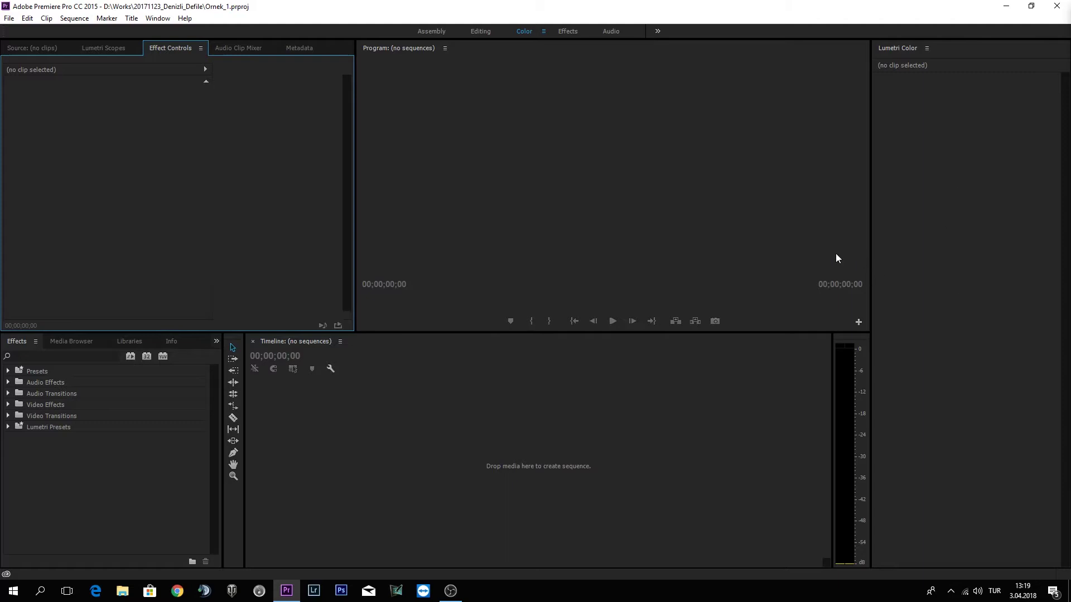
click(484, 35)
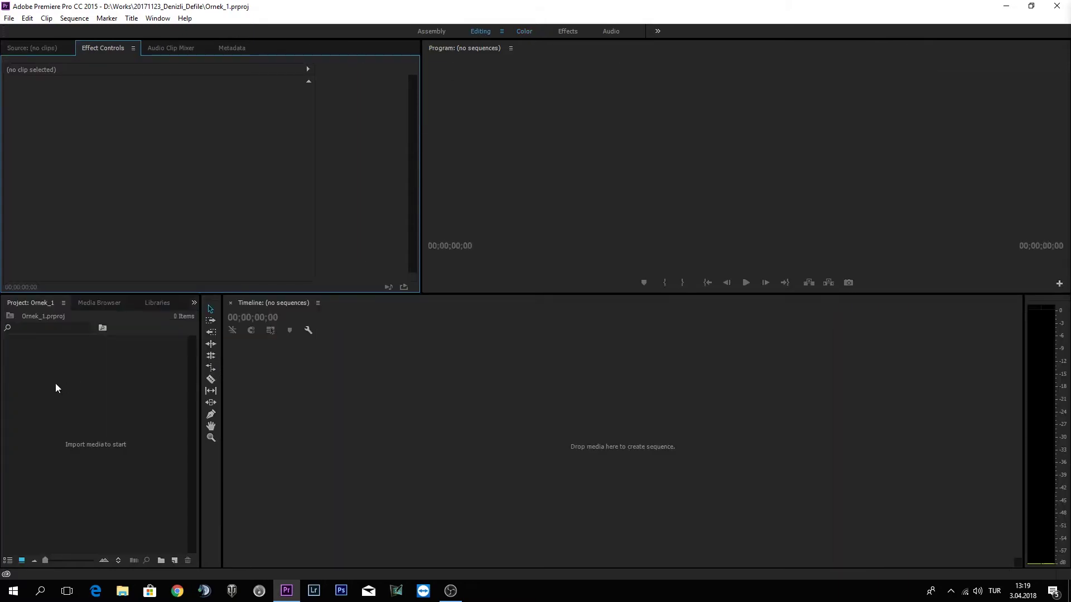
- Start a new sequence from the Project panel and browse the Digital SLR 1080p25 preset
right_click(110, 366)
mouse_move(129, 416)
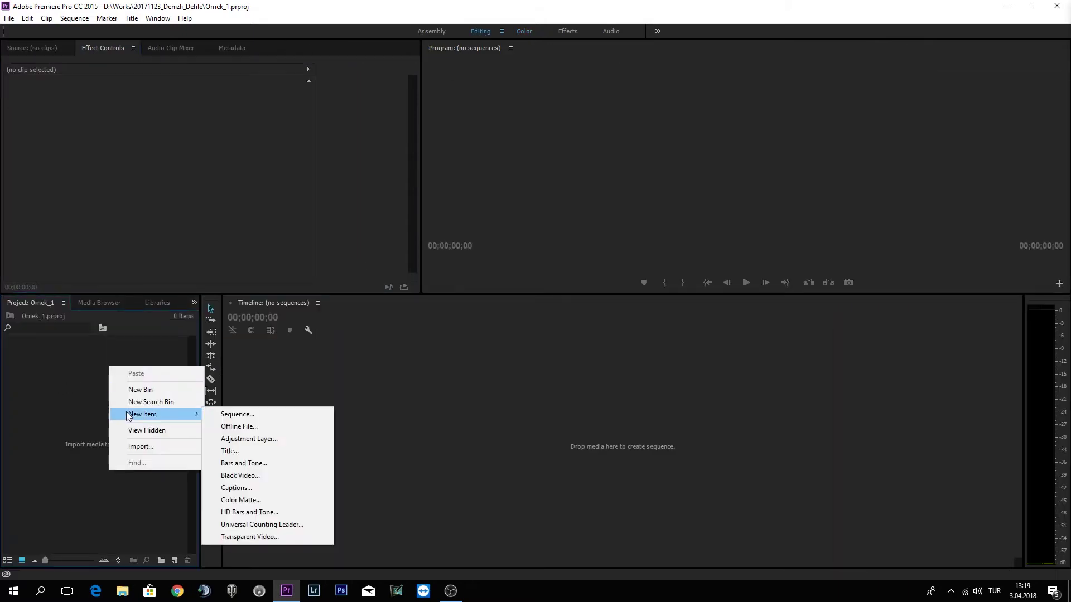
click(227, 414)
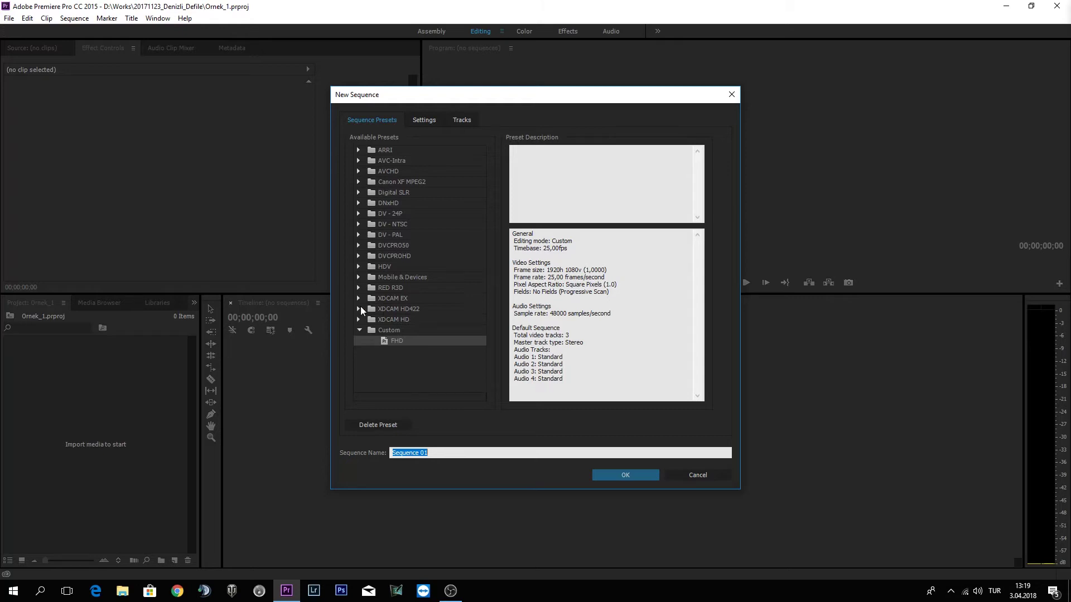
click(358, 193)
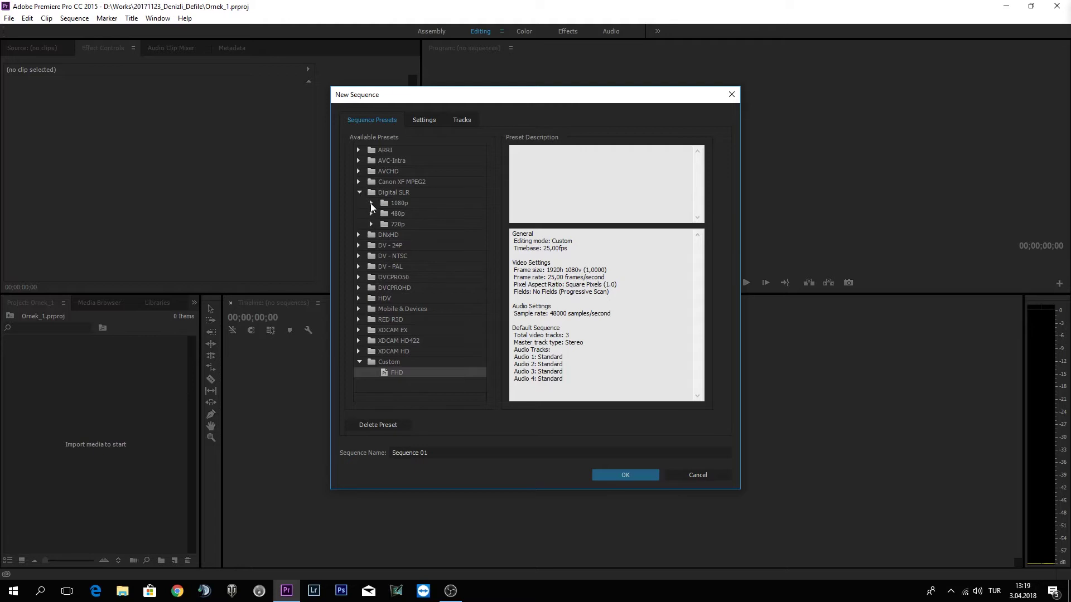
click(371, 203)
click(418, 224)
drag(550, 172, 543, 181)
click(359, 193)
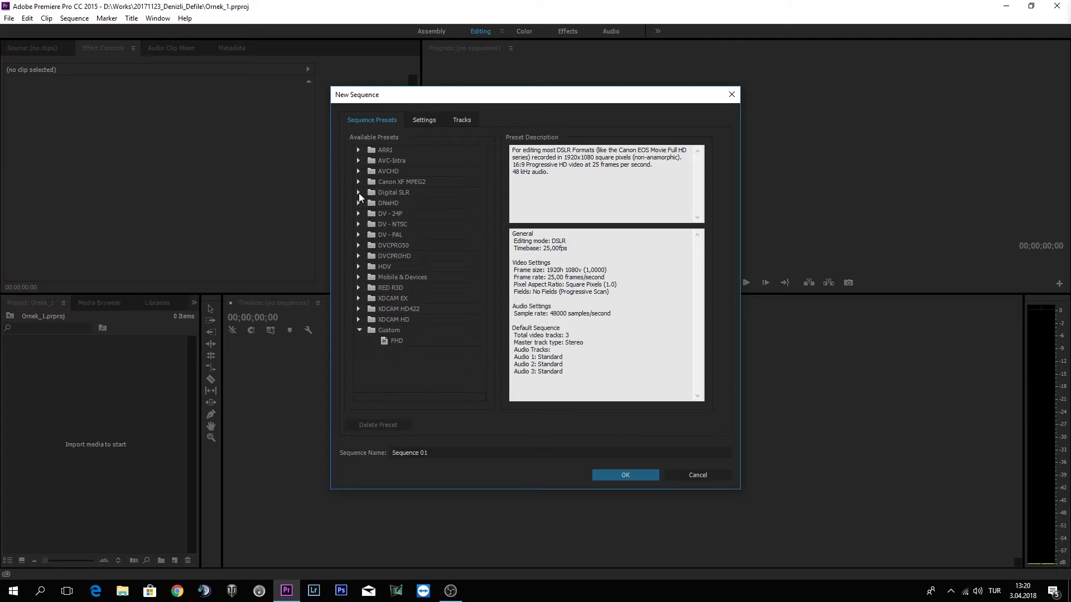
- Save the 1920x1080, 25 fps settings as a custom FHD preset and create the sequence from it
click(398, 341)
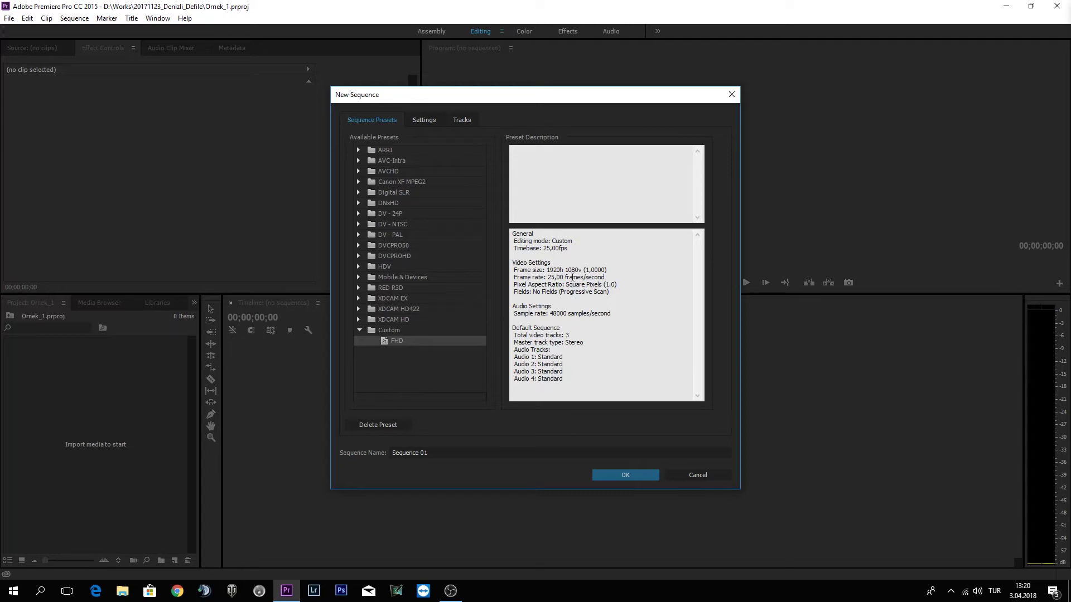
click(453, 381)
click(413, 341)
click(430, 117)
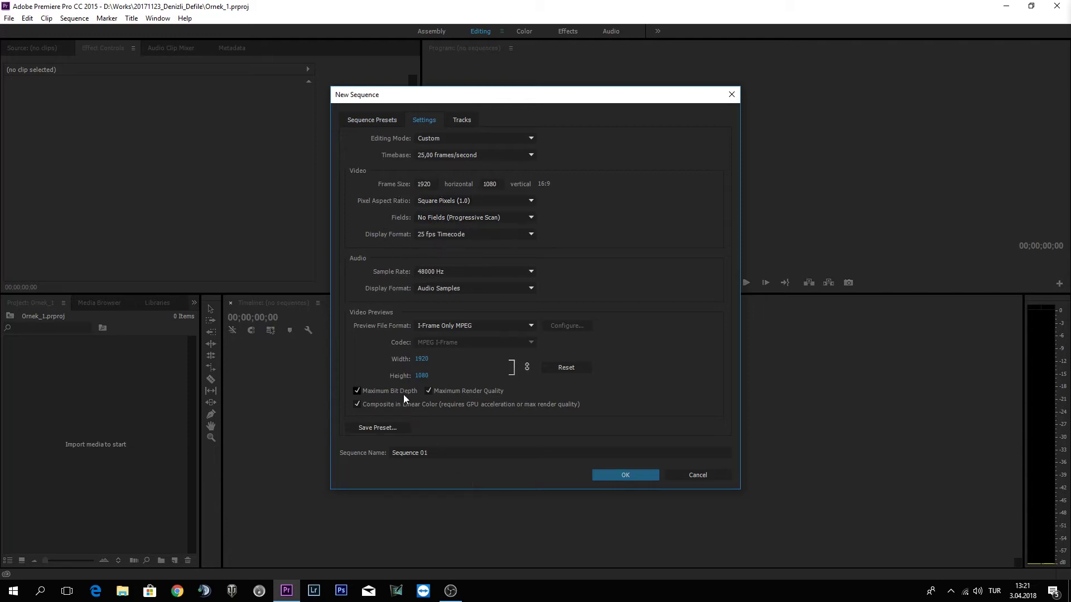
click(400, 425)
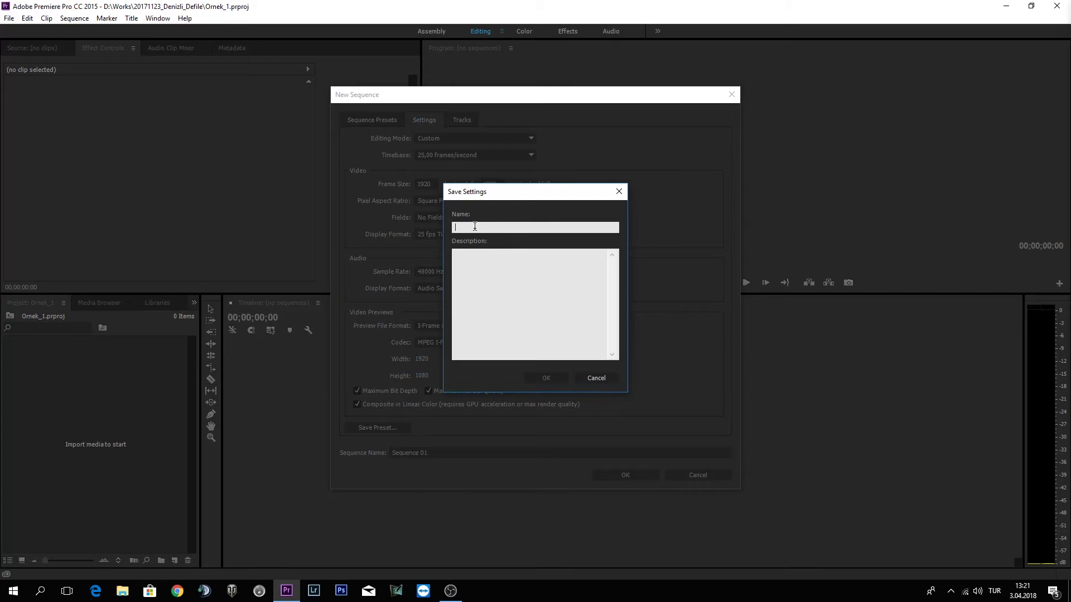
click(464, 285)
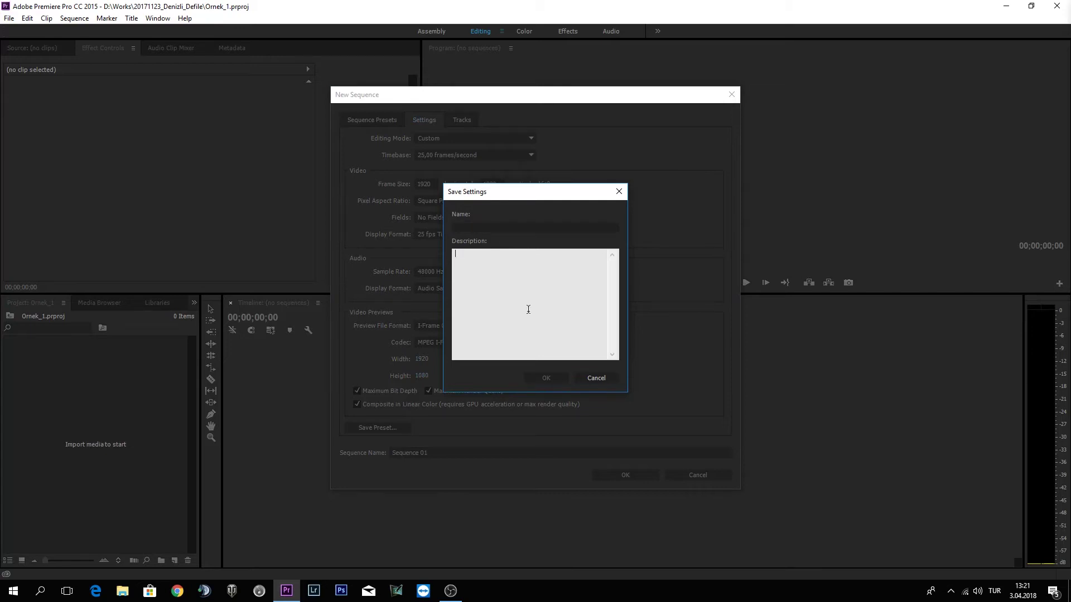
click(586, 381)
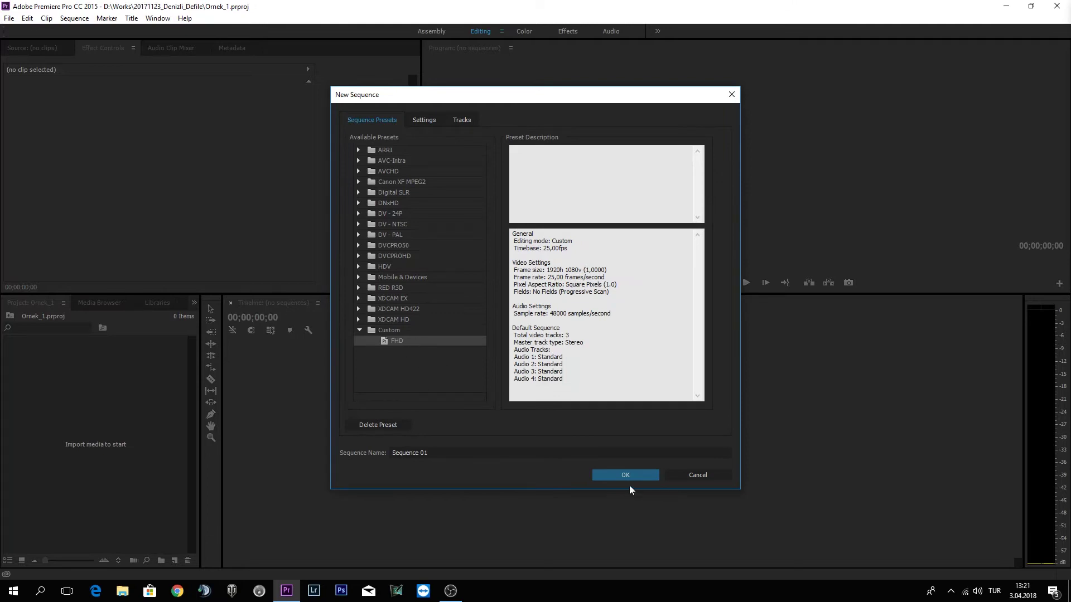
click(607, 473)
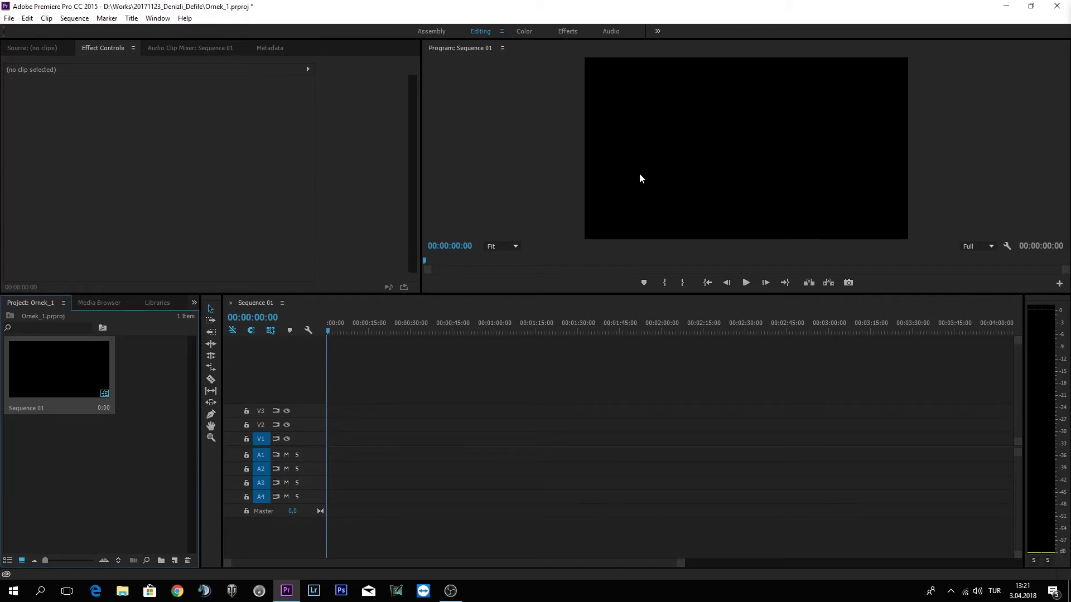
- Expand the Video 1 and Audio 1 tracks of Sequence 01 and open the Import window
click(339, 443)
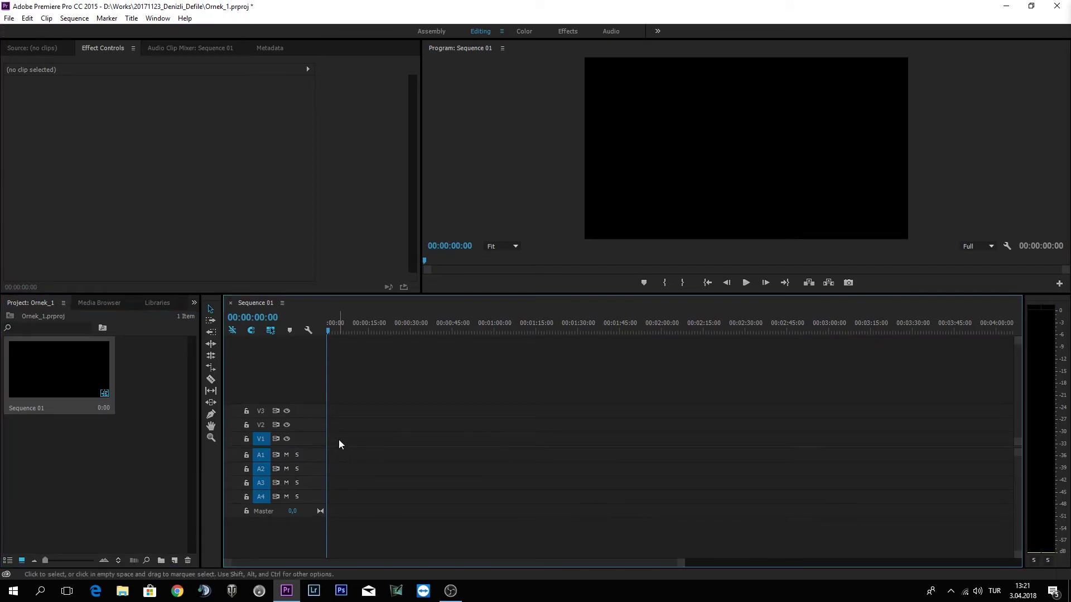
double_click(311, 440)
double_click(317, 464)
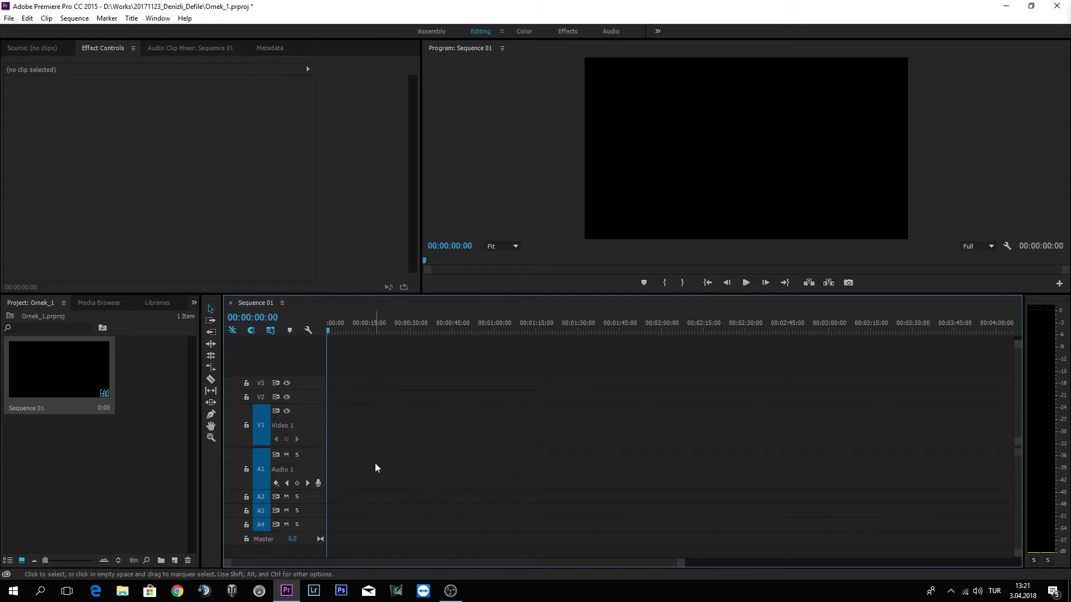
click(106, 486)
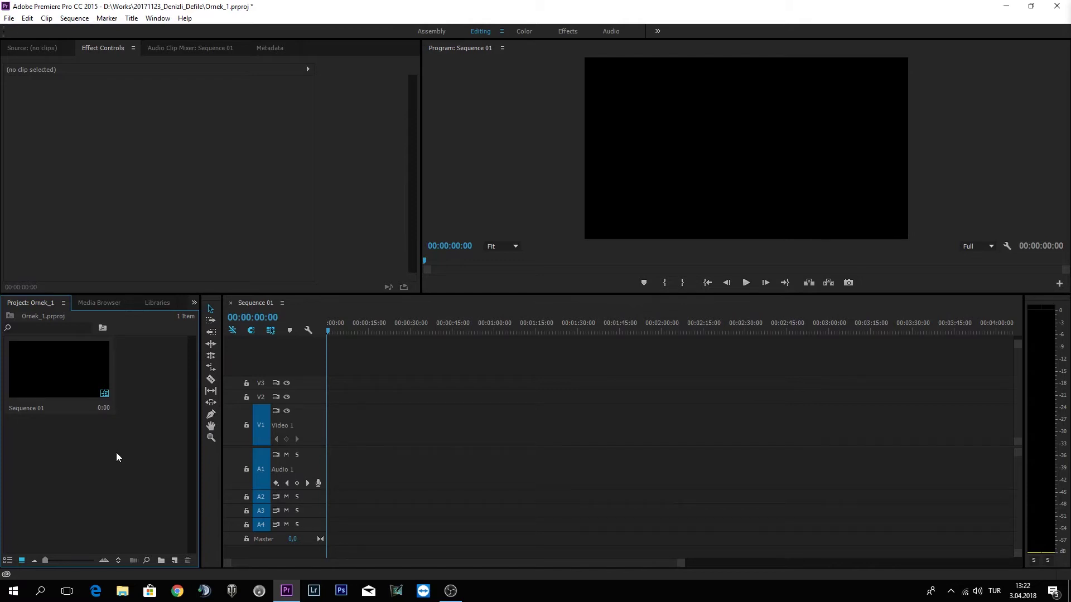
double_click(116, 453)
- Import clips 00107.MTS through 00114.MTS from the Works > 20171123_Denizli_Defile footage folder
click(200, 51)
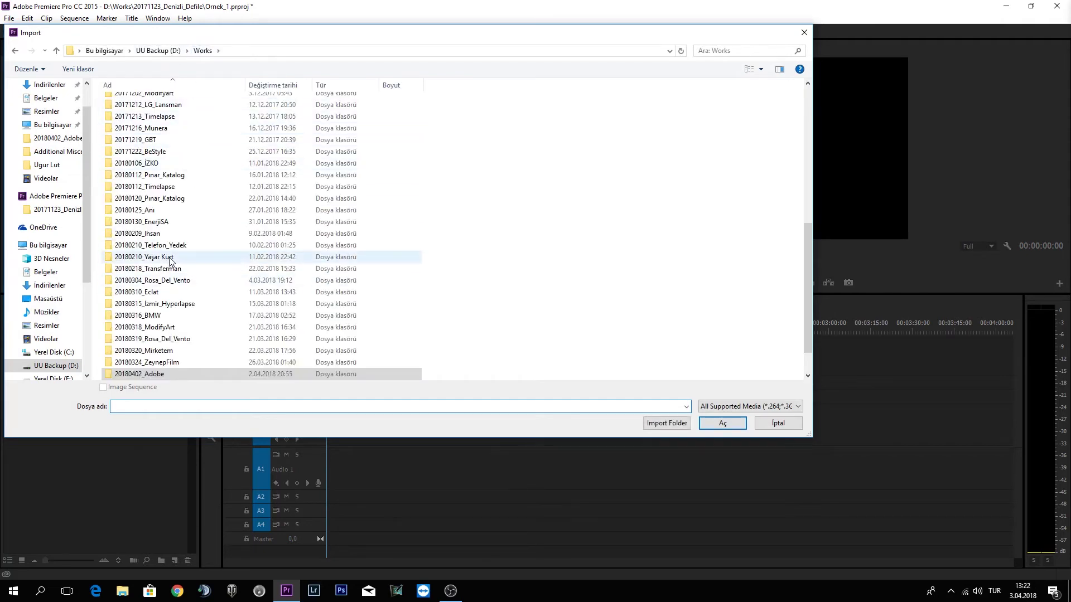
scroll(173, 271, down, 1)
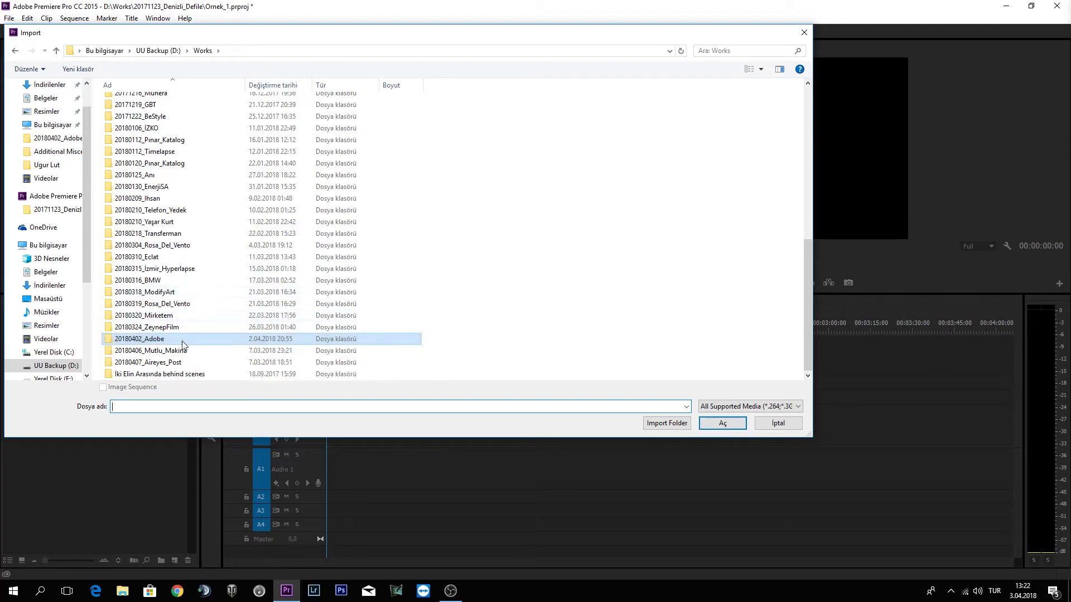
click(57, 209)
click(126, 124)
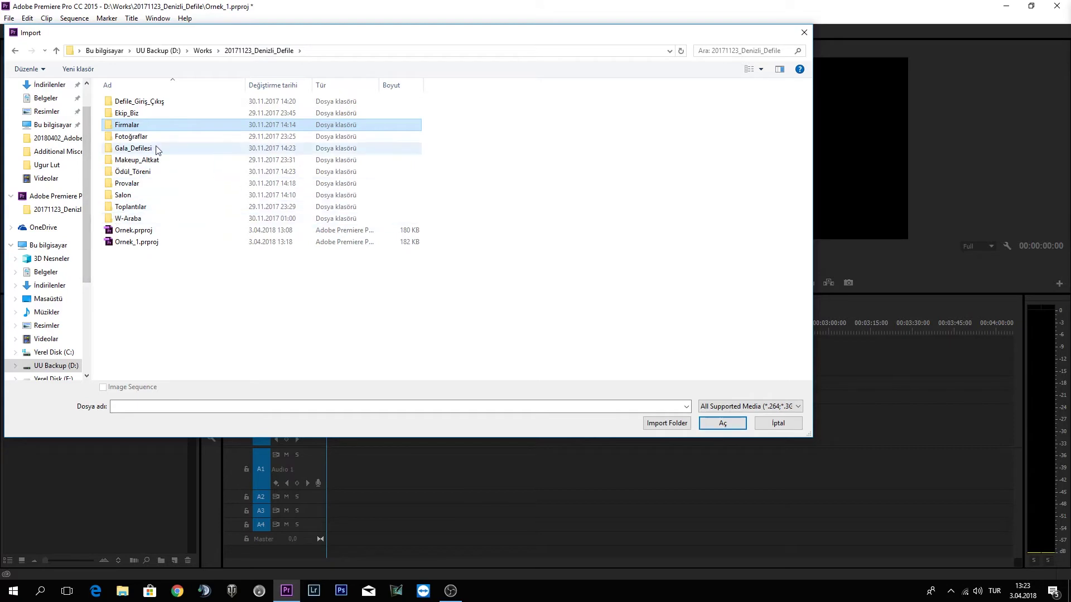
key(Escape)
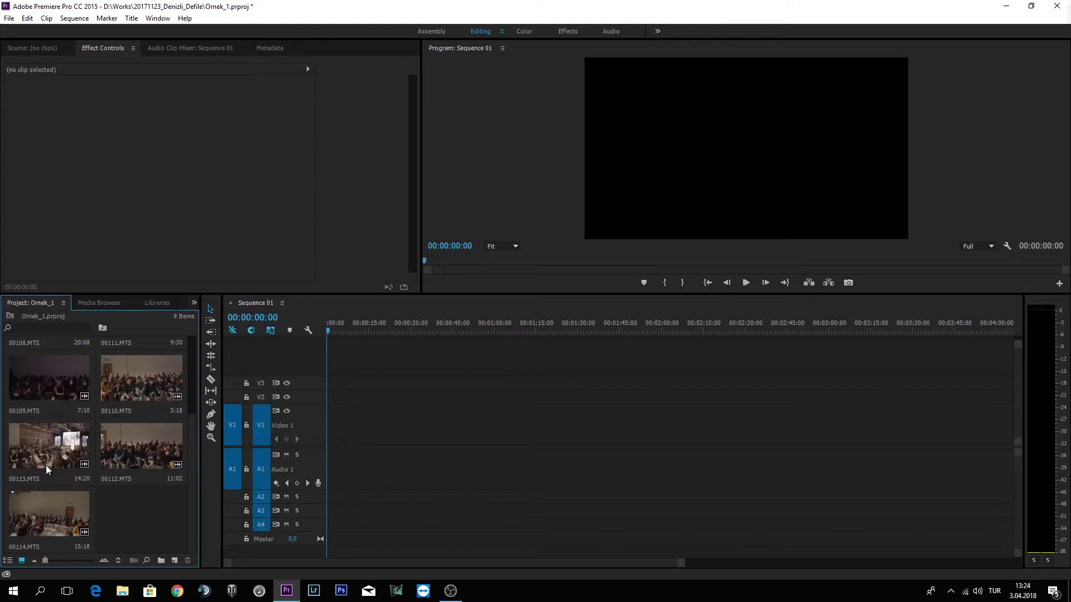
click(8, 560)
click(22, 561)
click(7, 562)
click(22, 562)
mouse_move(47, 562)
mouse_down()
mouse_move(155, 564)
mouse_move(40, 562)
mouse_up()
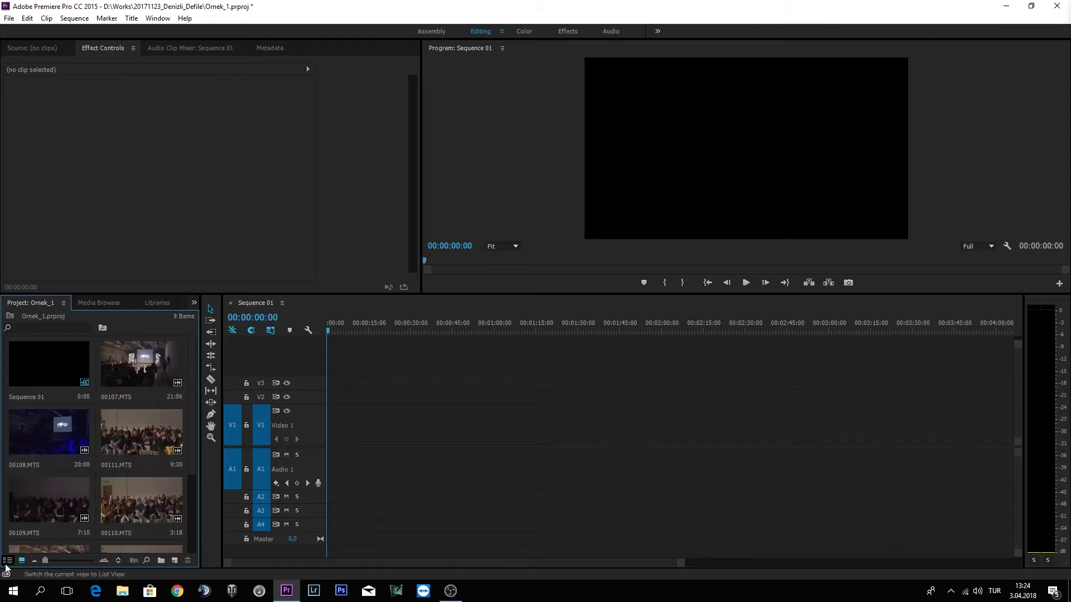
scroll(50, 527, down, 3)
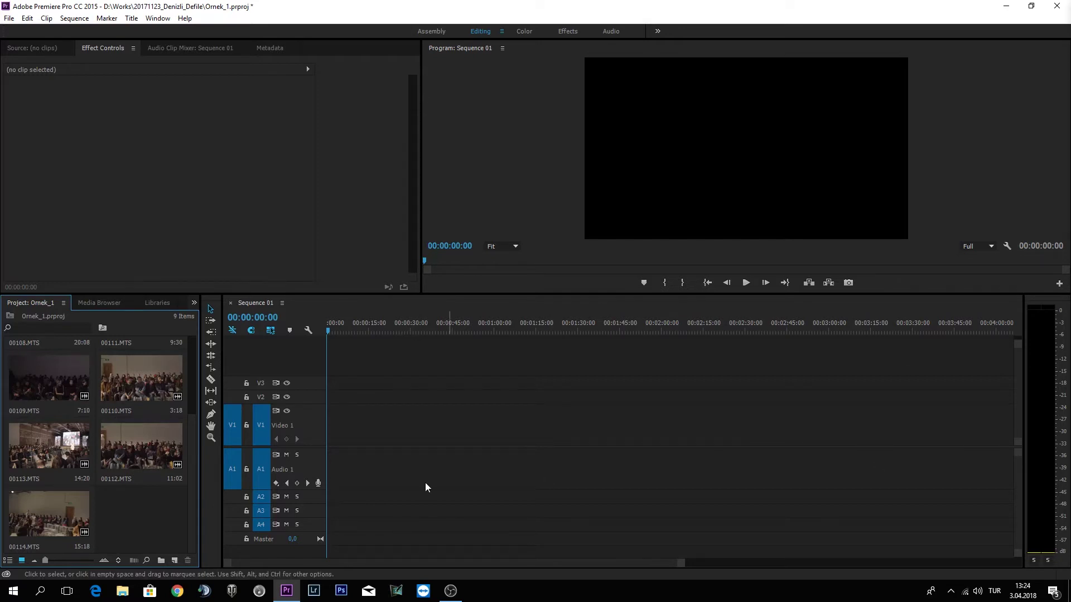
- Create a new bin and move the eight clips 00107.MTS–00114.MTS into it
right_click(142, 497)
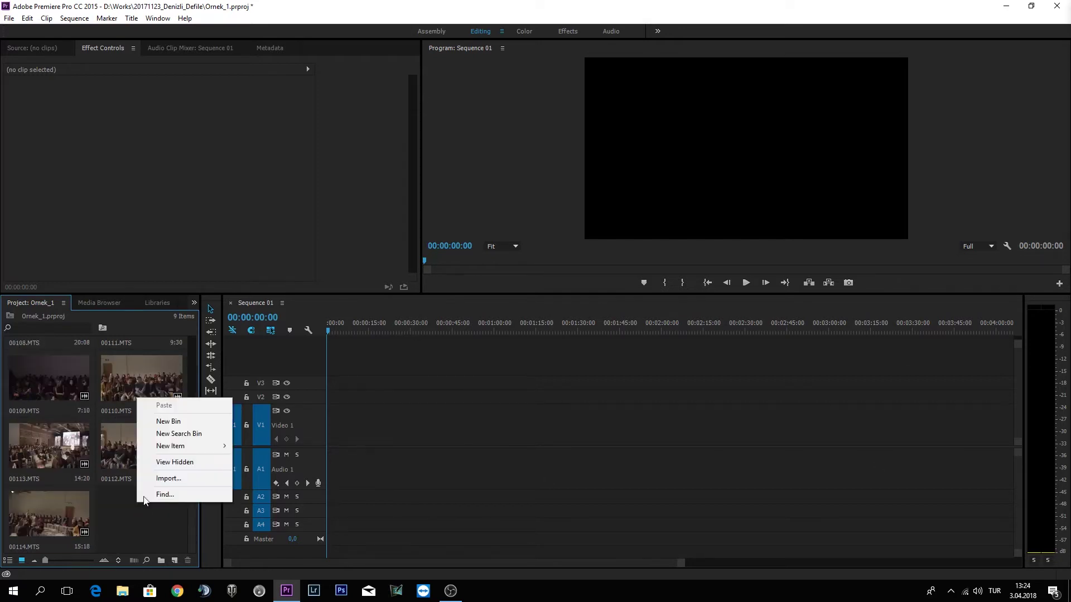
click(155, 426)
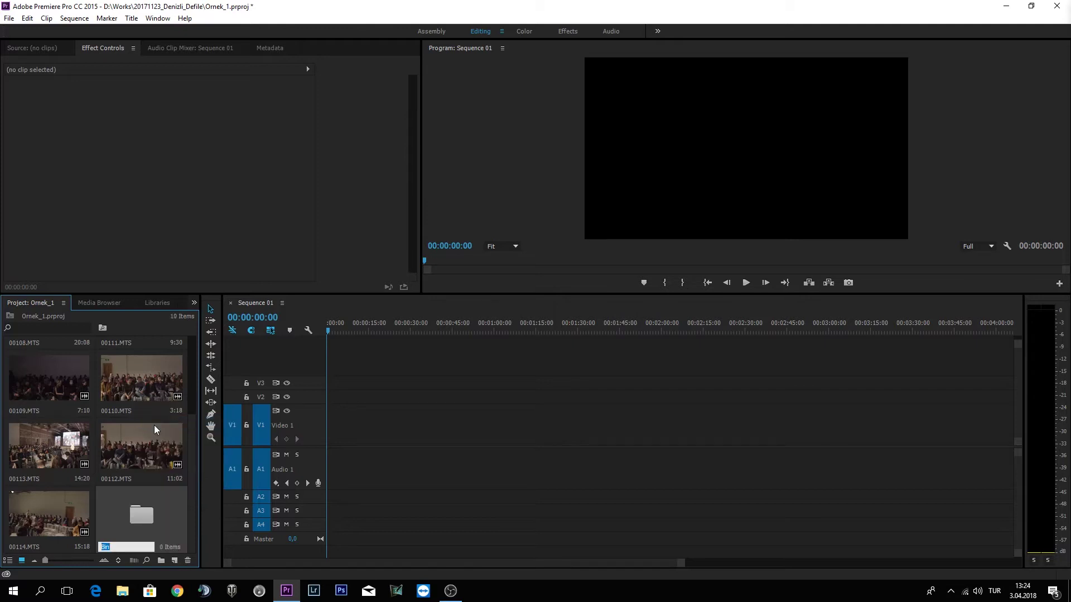
scroll(64, 518, up, 1)
scroll(64, 513, up, 1)
click(153, 377)
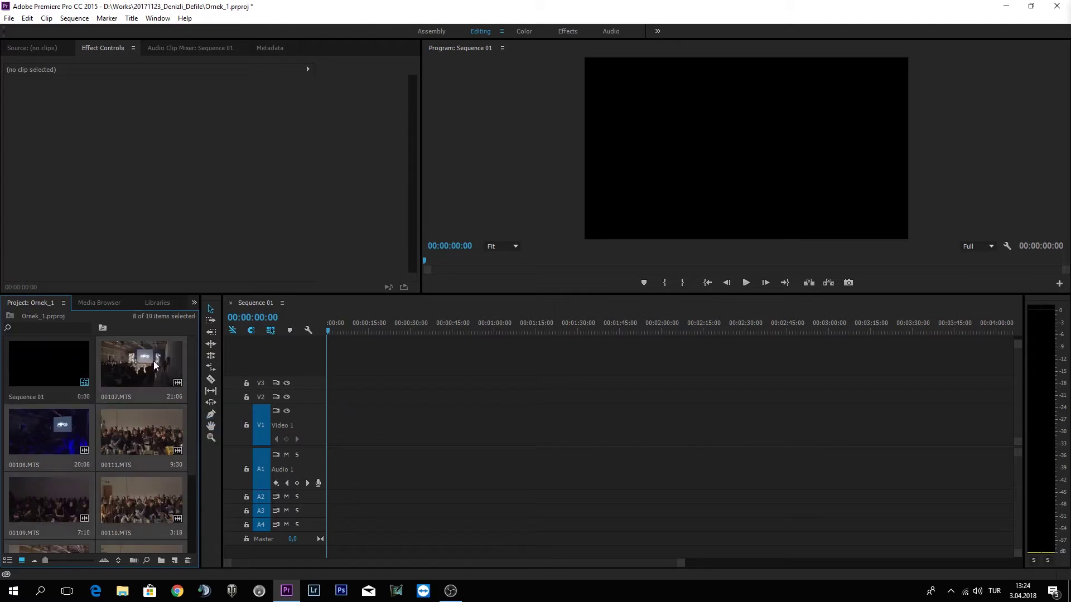
scroll(153, 377, down, 2)
shift+click(81, 508)
drag(80, 507, 139, 510)
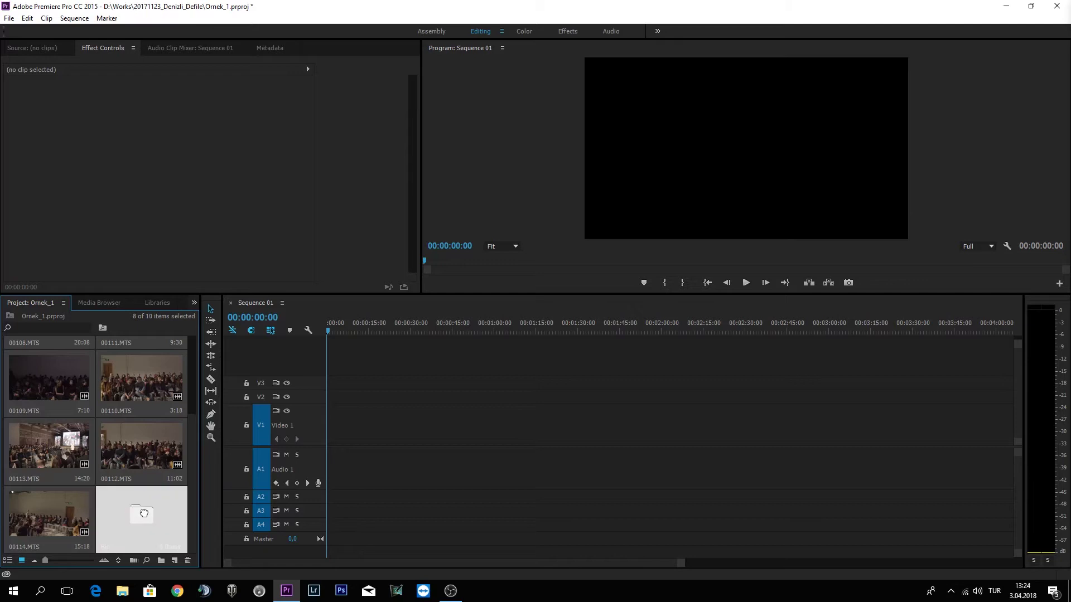
- Rename the new bin to 'Video' and bring up the import window for another clip
click(155, 367)
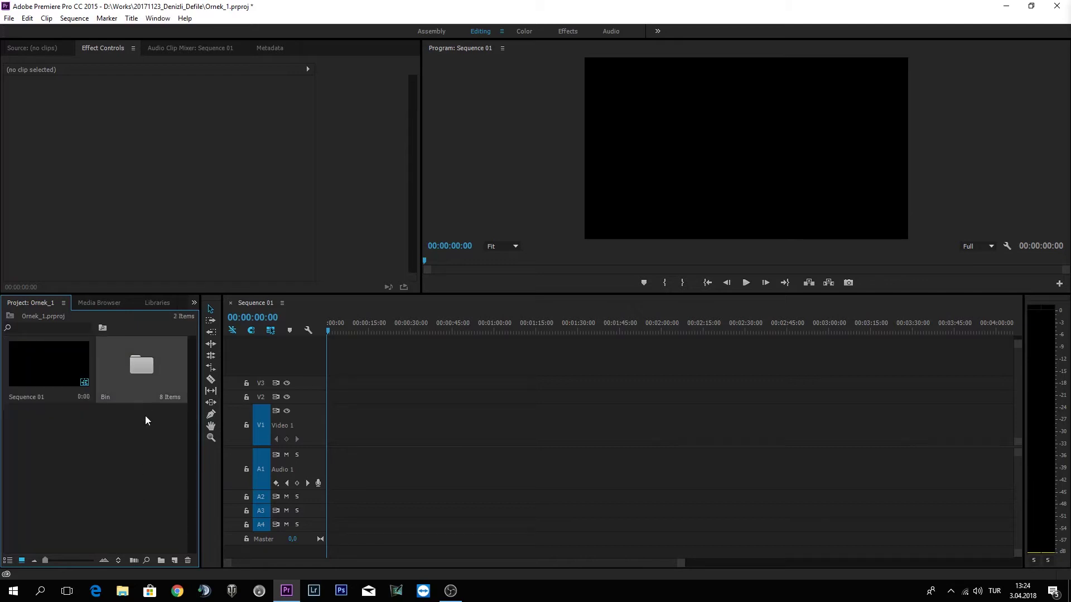
click(111, 395)
text(Video)
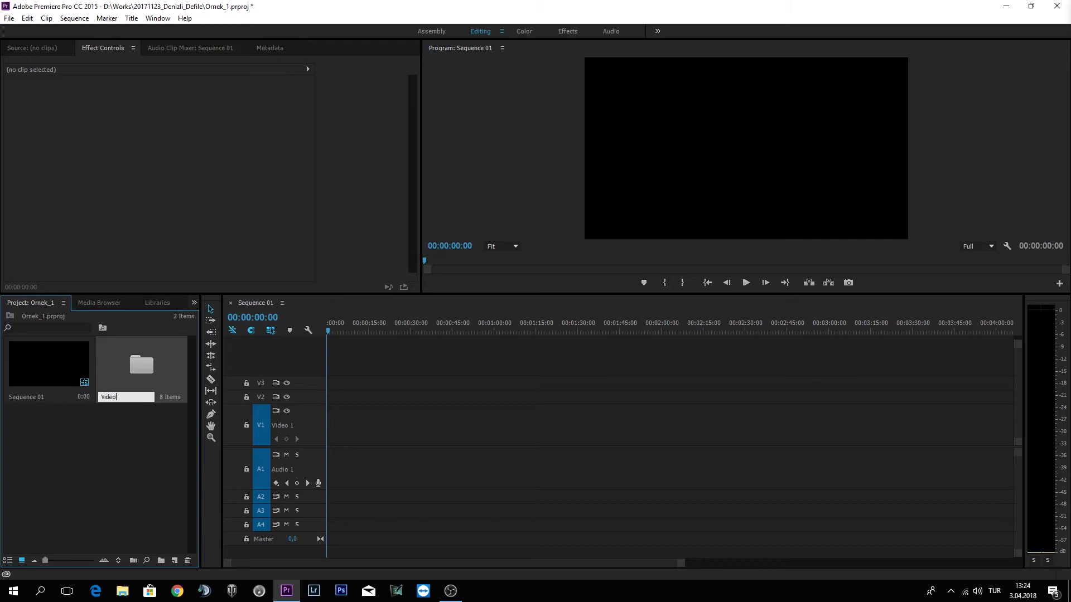
key(Return)
click(98, 417)
double_click(112, 435)
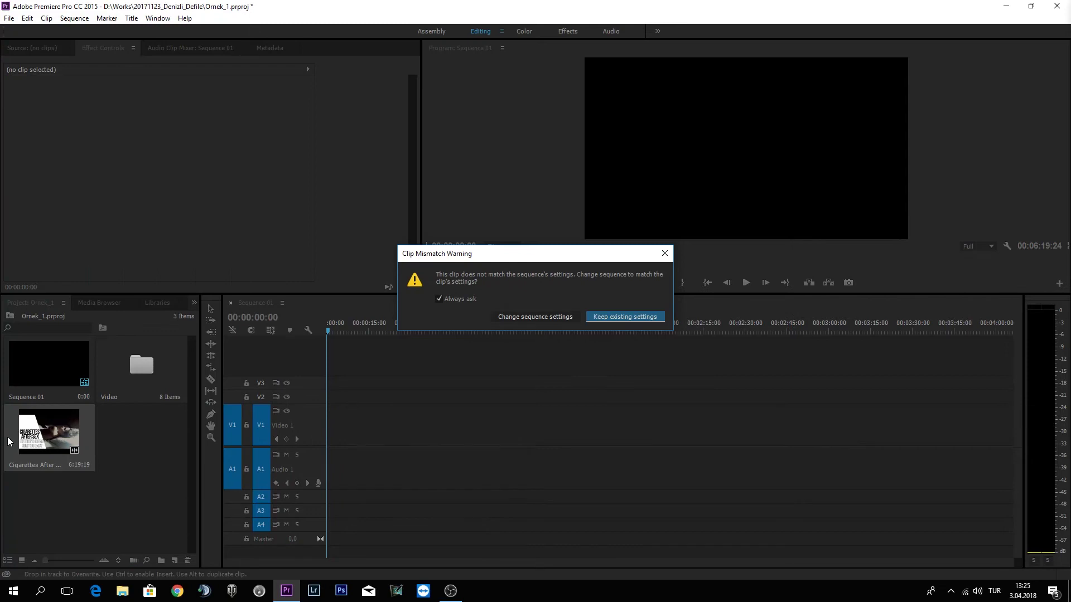
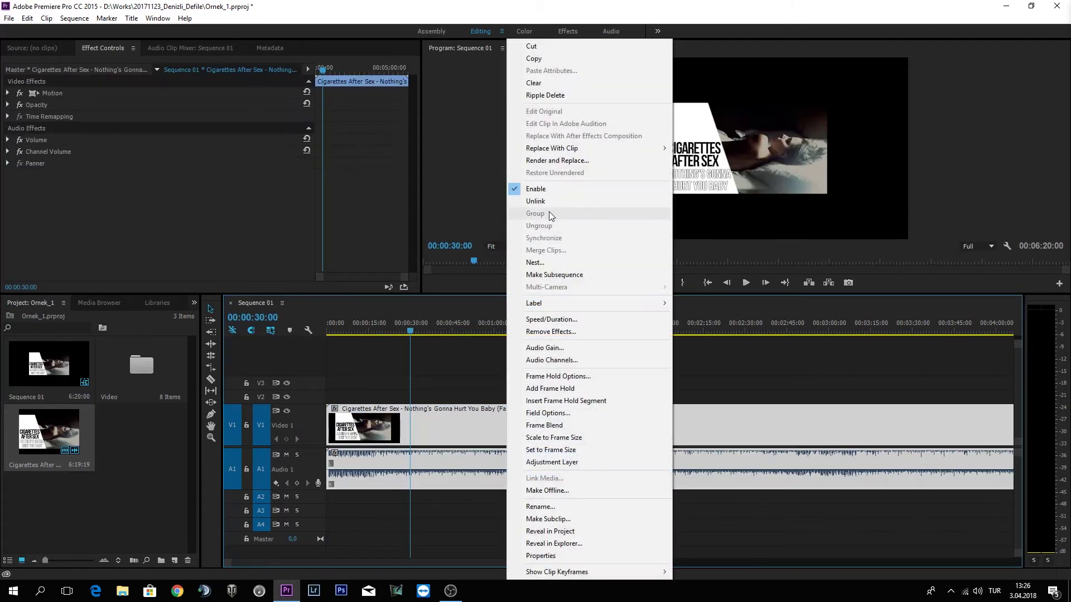
- Unlink the song's audio from its video, delete the V1 video clip, and return the playhead to 00:00:00:00
click(551, 202)
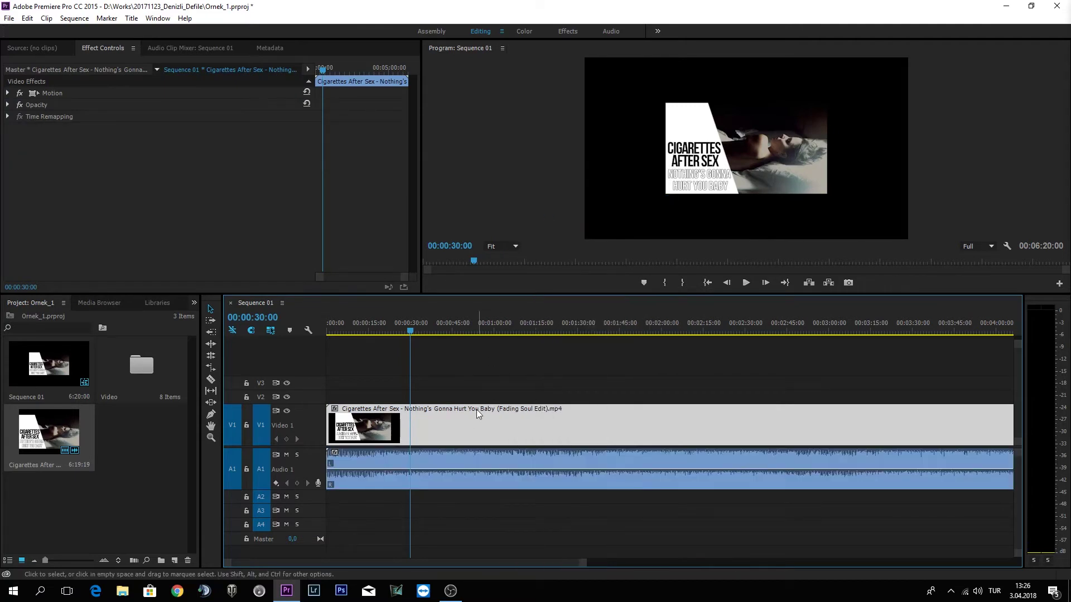
key(Delete)
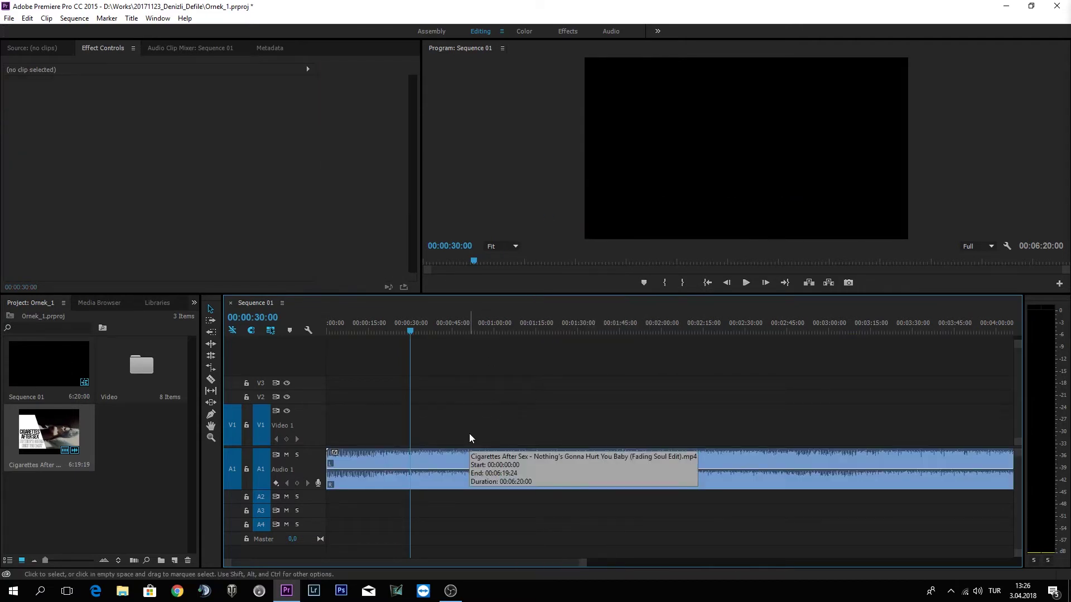
drag(411, 329, 329, 325)
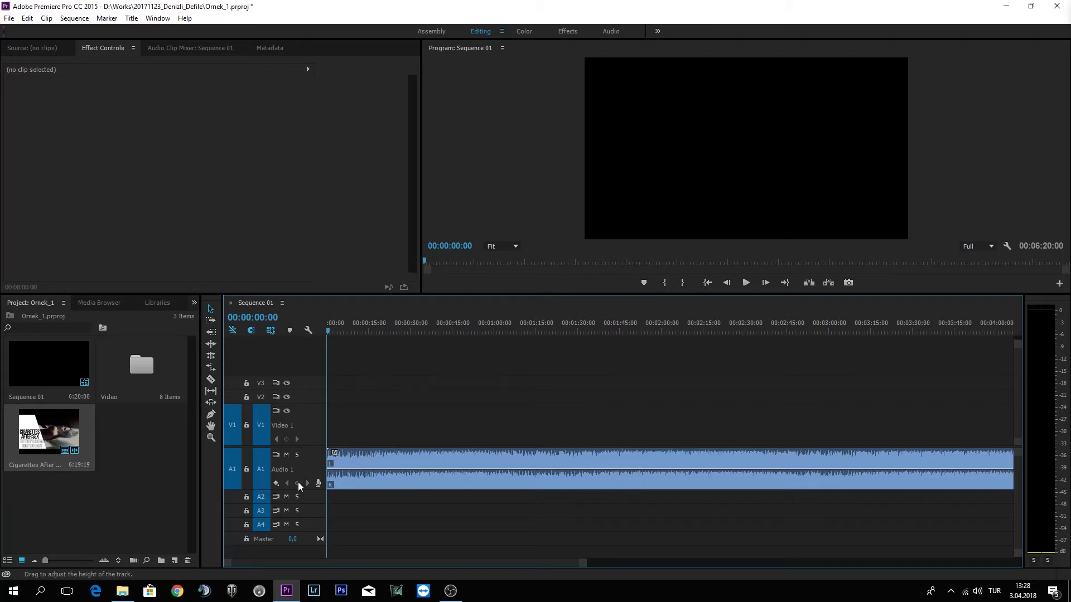
- Expand the A1 track to show its waveform and zoom the timeline to about the first 30 seconds
double_click(314, 465)
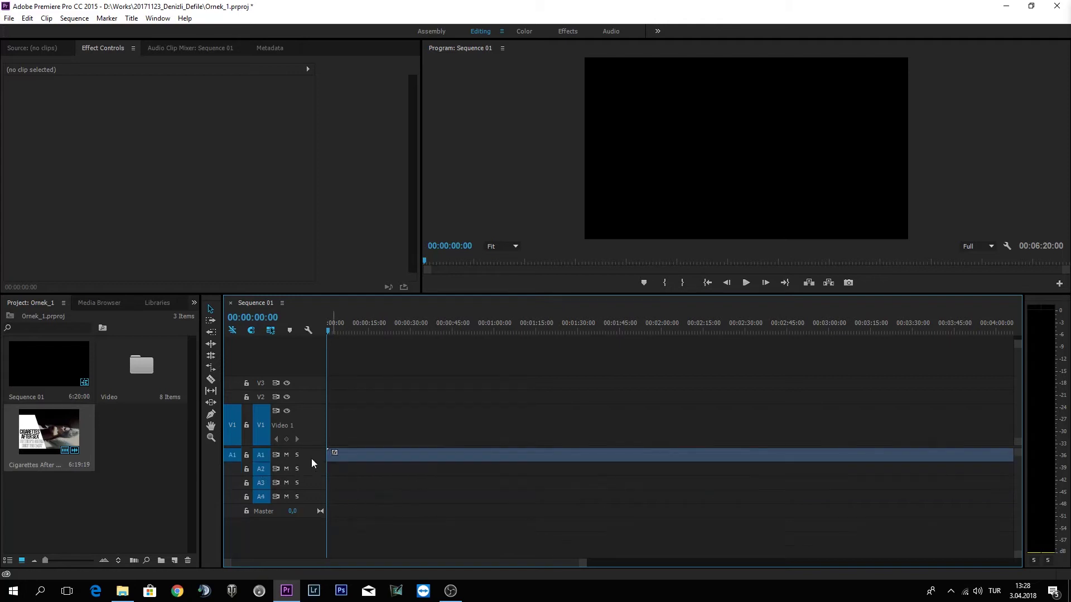
double_click(311, 458)
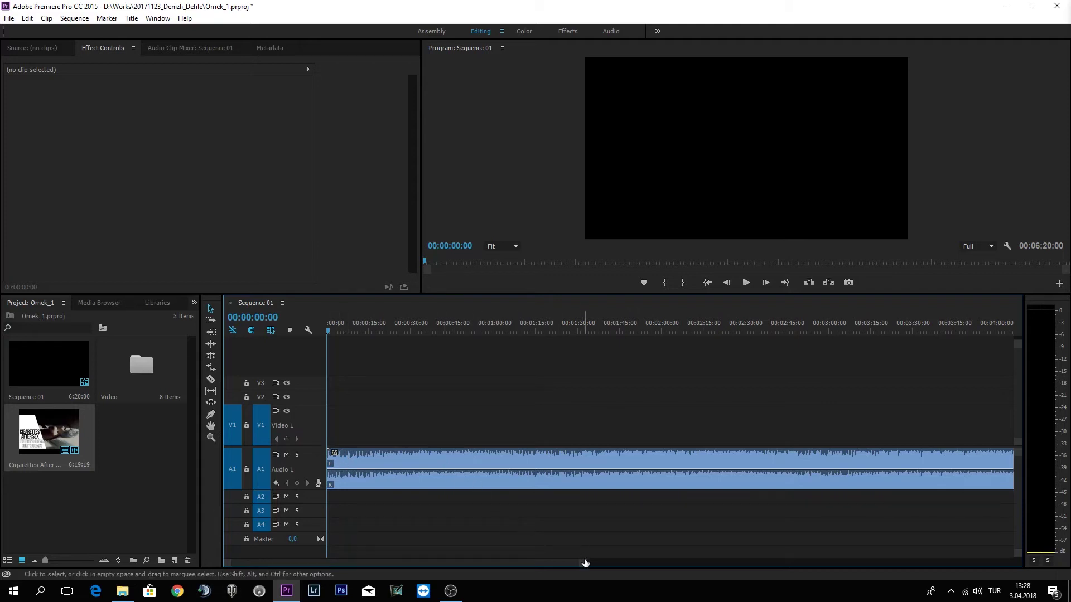
drag(585, 563, 433, 563)
drag(520, 564, 529, 565)
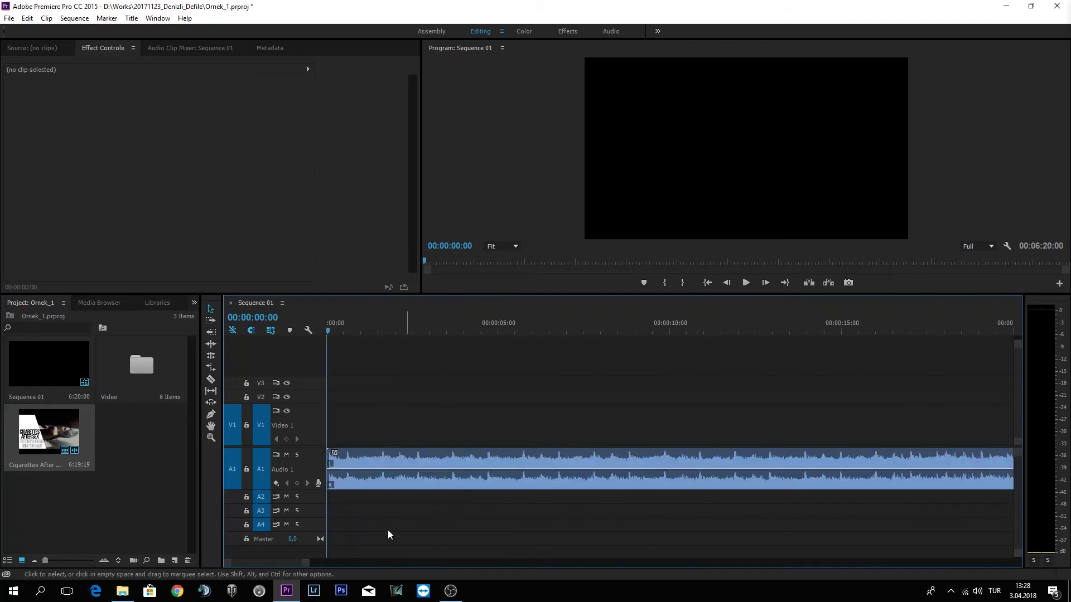
drag(312, 563, 328, 563)
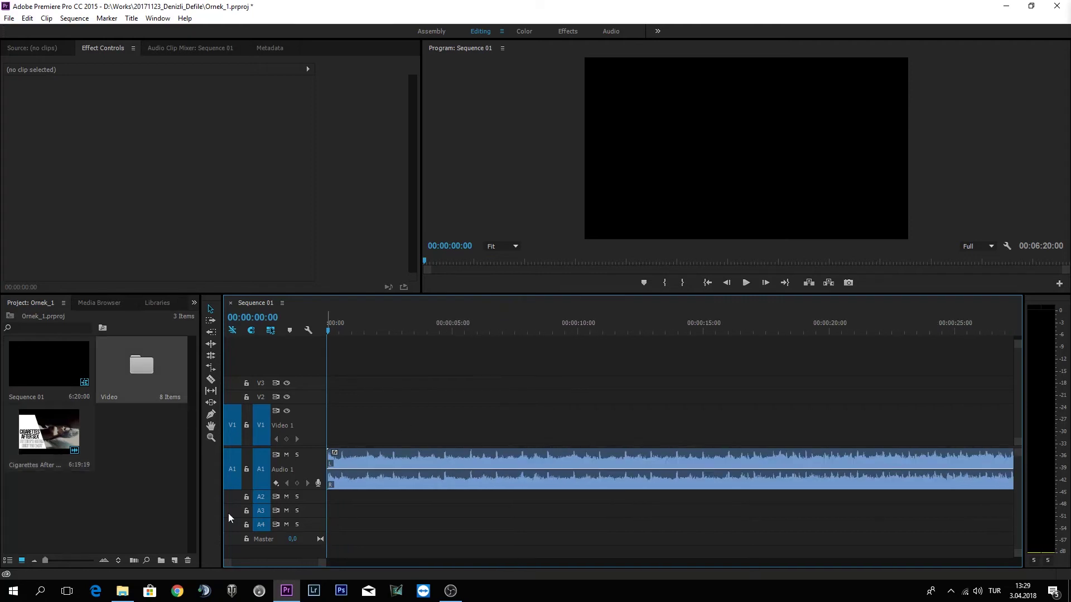
click(169, 456)
- Drag 00107.MTS from the Video bin onto V1 at the sequence start
double_click(154, 370)
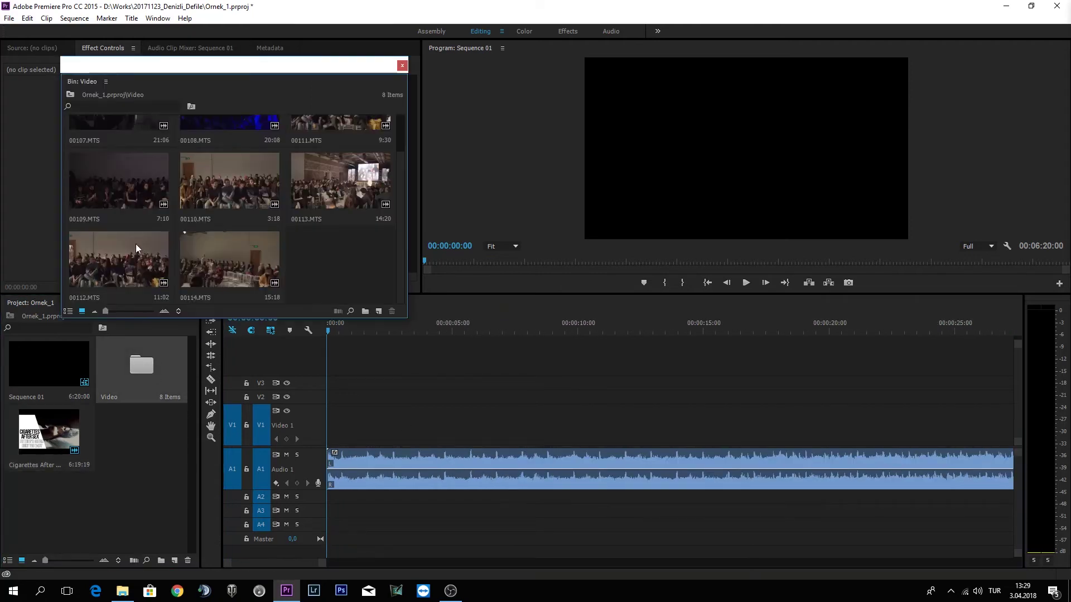
scroll(136, 243, up, 1)
mouse_move(101, 138)
mouse_down()
mouse_move(264, 201)
mouse_move(423, 487)
mouse_up()
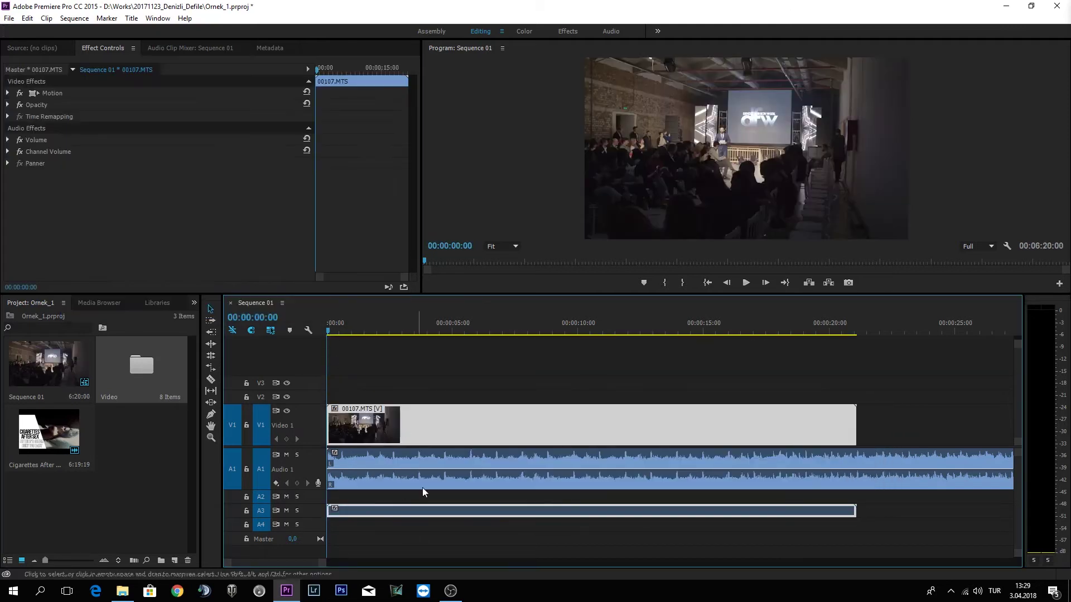
- Give the music clip on A1 the green Forest label colour
click(354, 461)
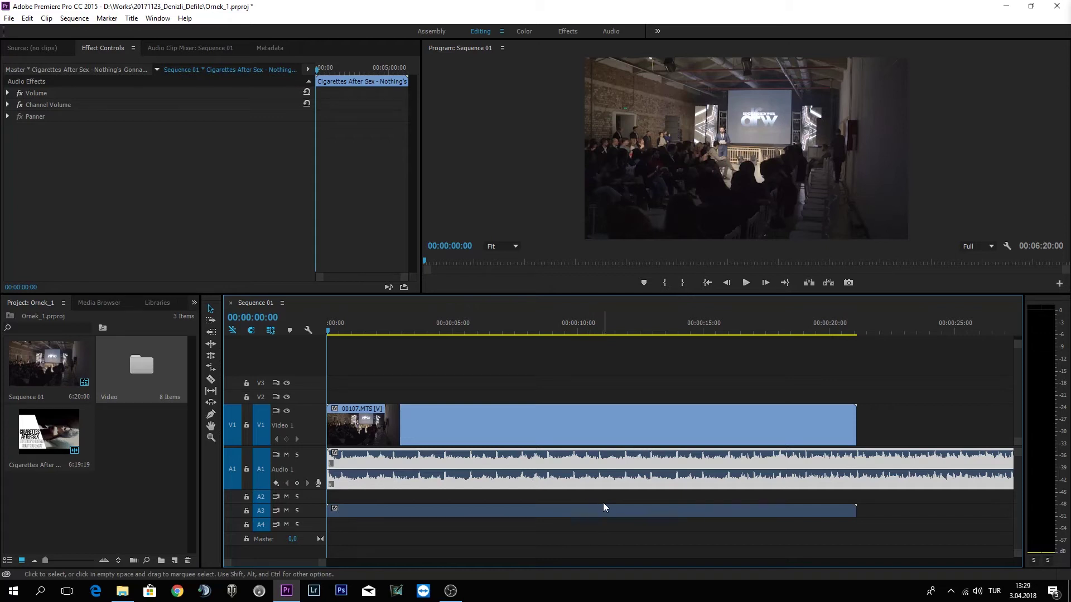
key(ctrl+shift+a)
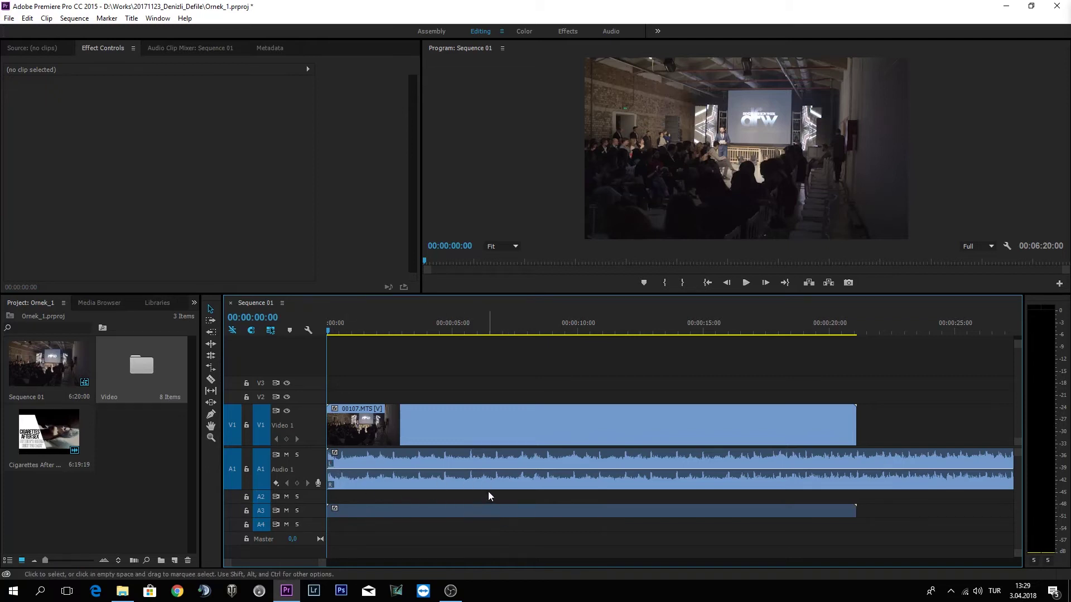
click(488, 484)
right_click(463, 482)
mouse_move(534, 318)
click(709, 393)
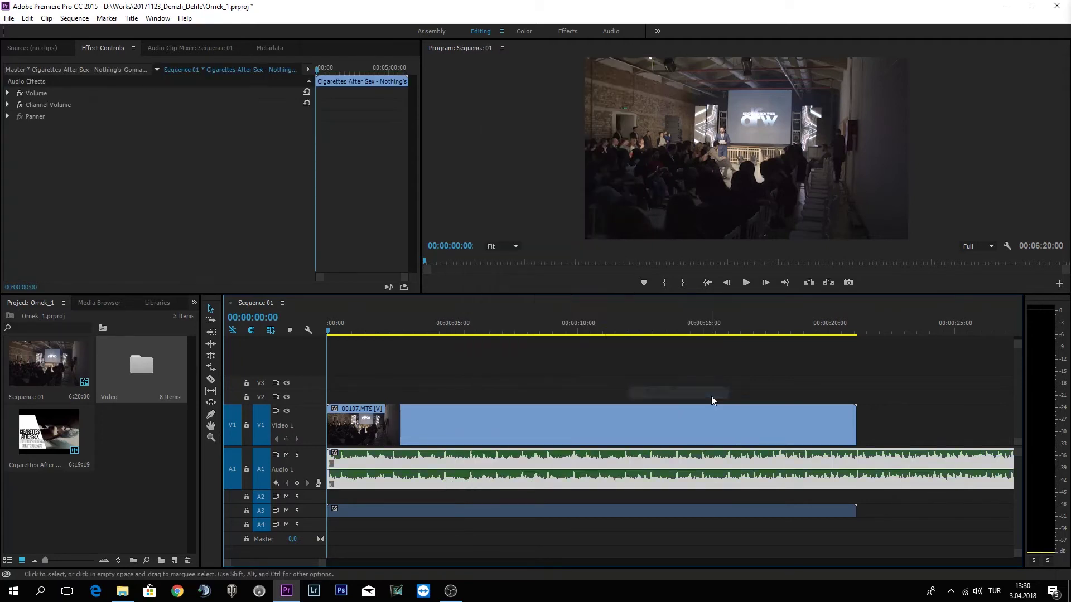
click(665, 496)
click(642, 480)
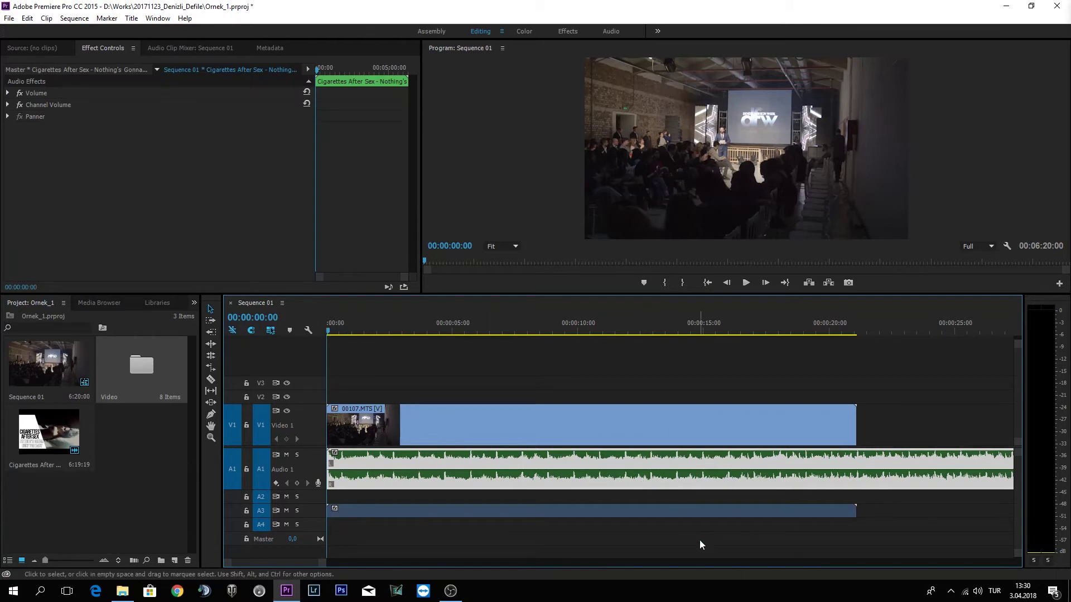
- Move the sequence playhead back to about 00:00:02:09
click(400, 327)
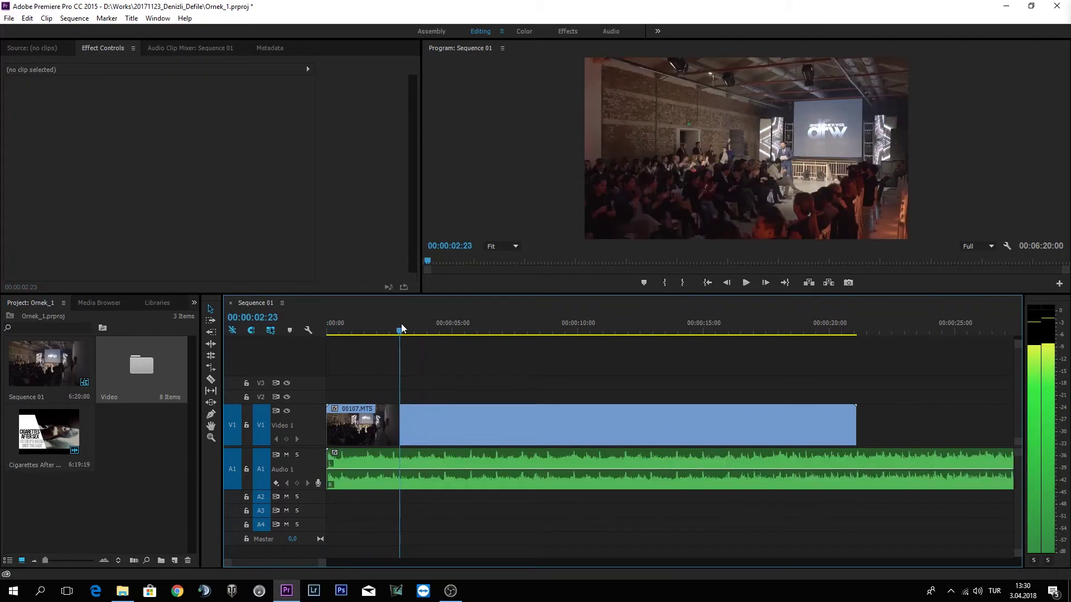
drag(400, 328, 392, 333)
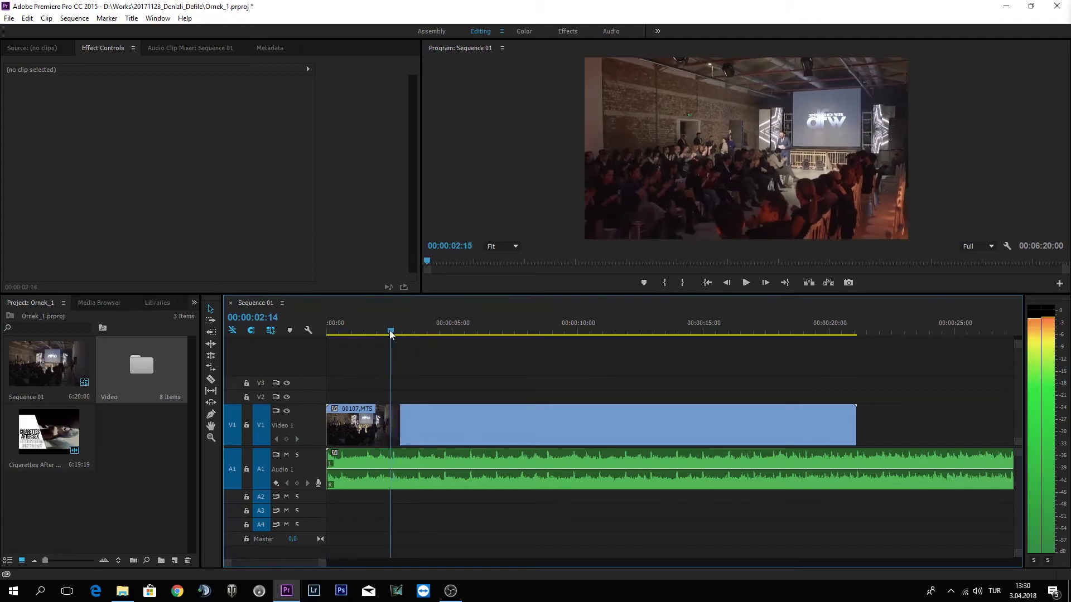
drag(392, 334, 386, 332)
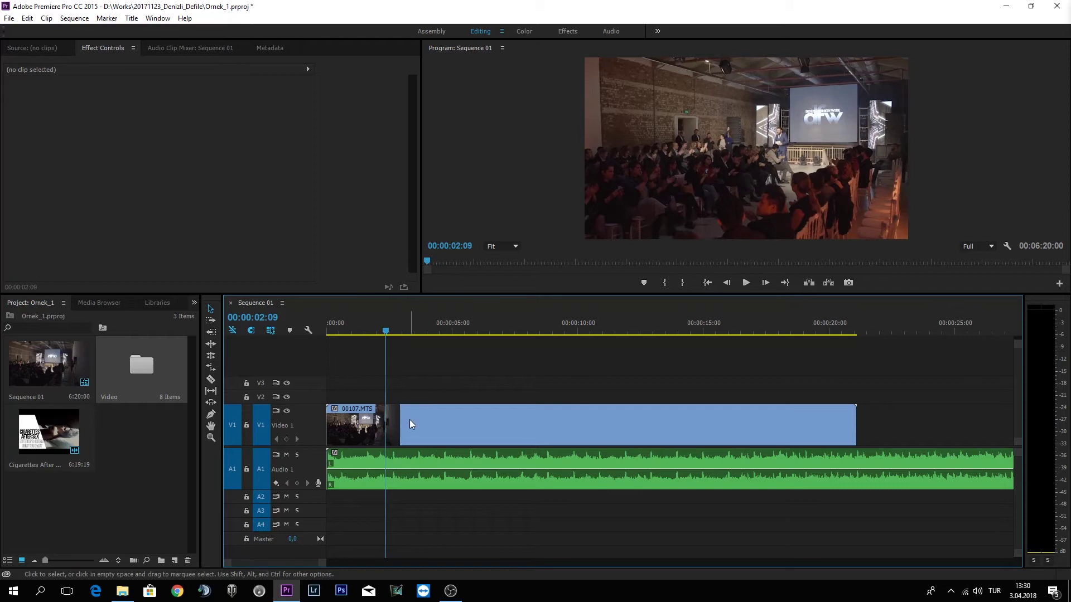
- Reopen the Video bin over the program preview and load 00107.MTS into the Source Monitor
double_click(146, 367)
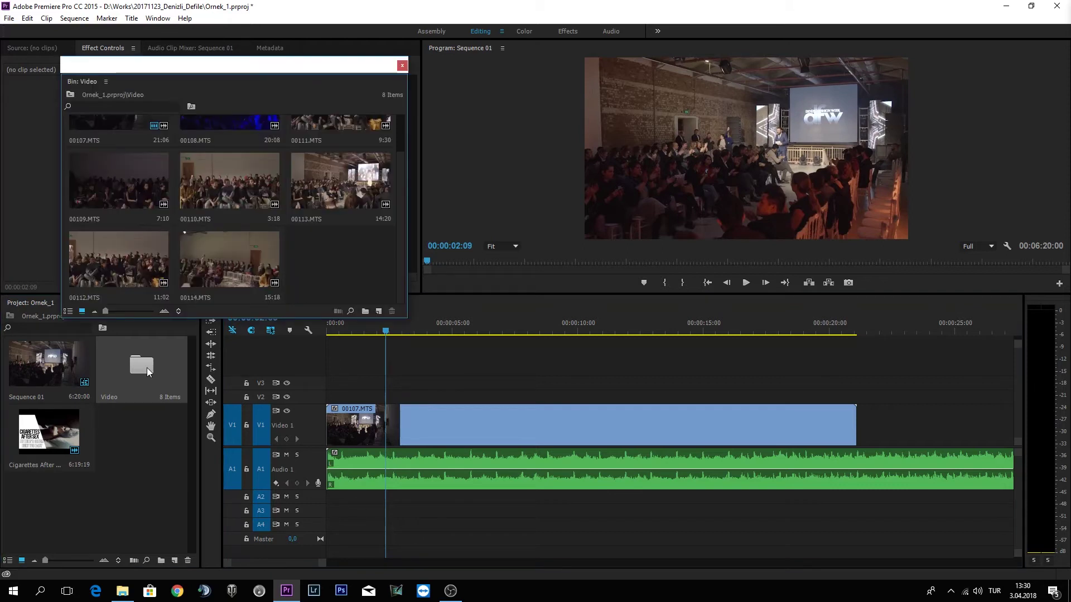
drag(182, 74, 611, 103)
scroll(603, 175, up, 1)
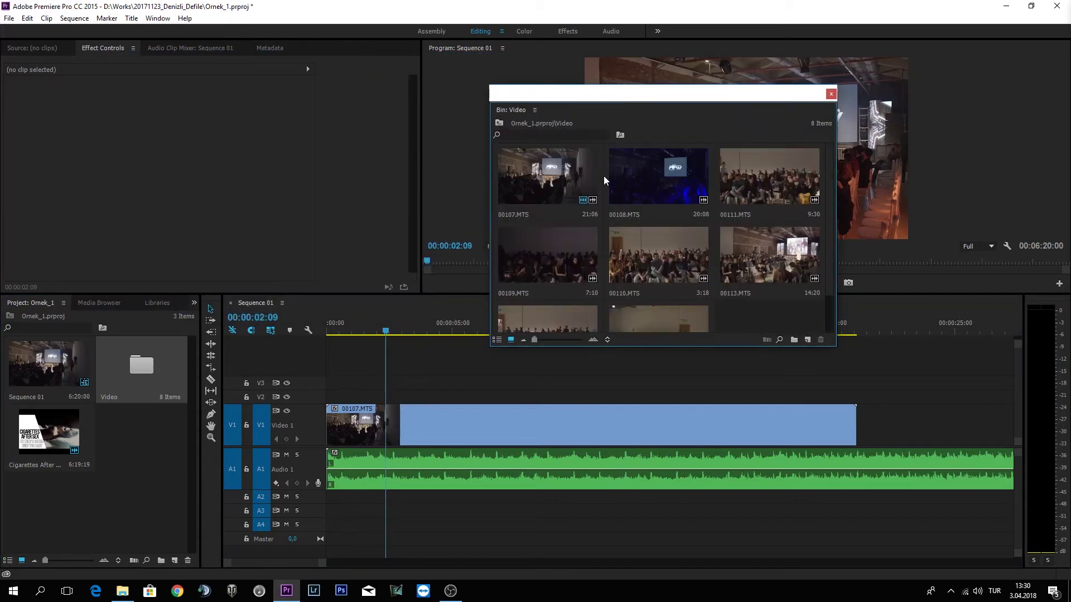
click(517, 191)
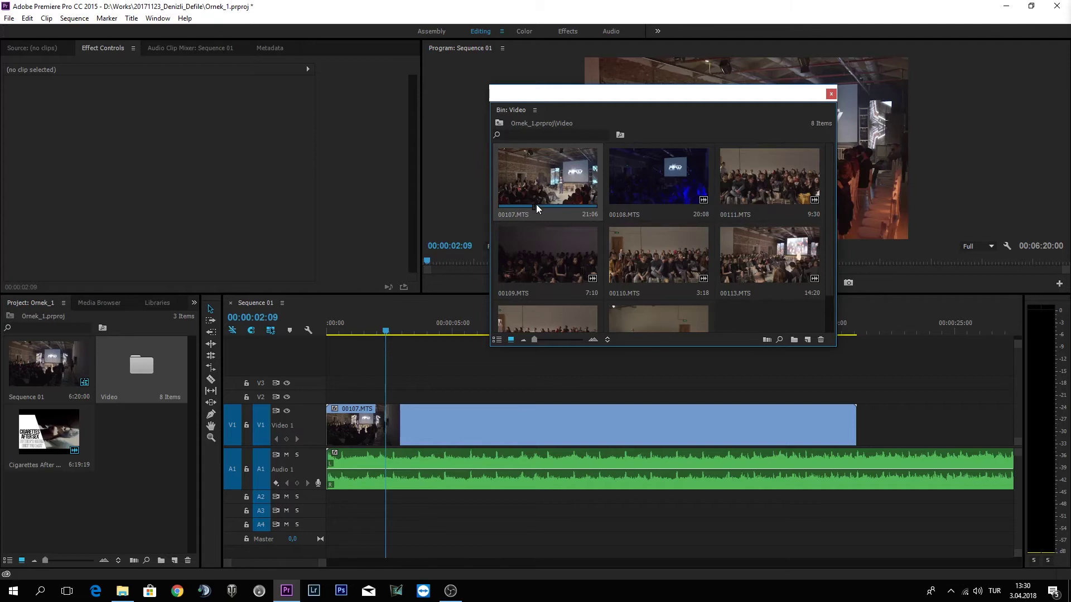
double_click(538, 183)
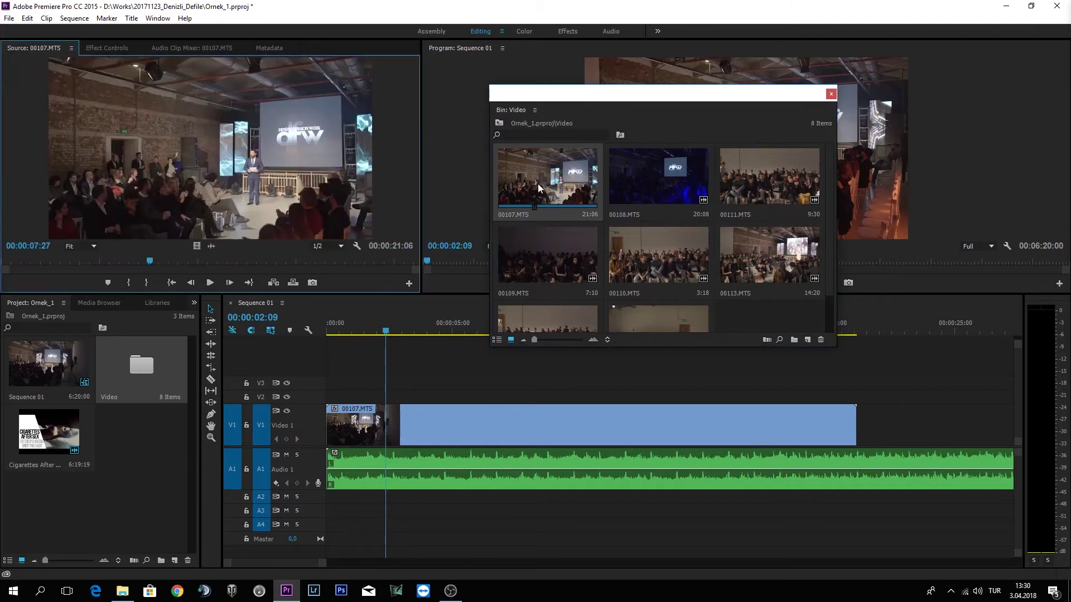
- Preview 00107.MTS, park its source playhead at 00:00:06:04, and close the floating Video bin
click(211, 283)
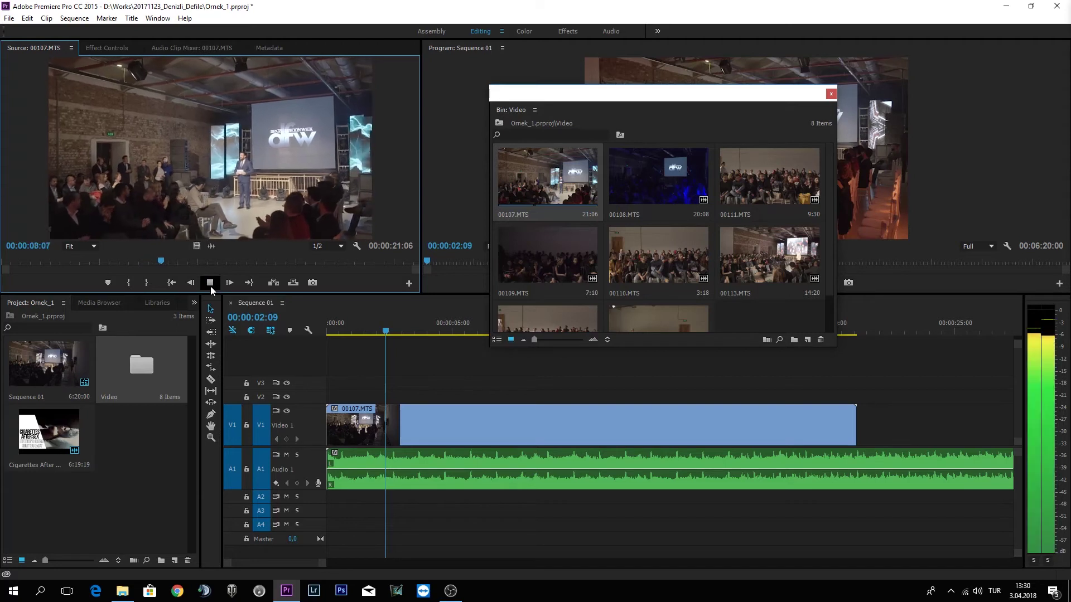
click(211, 283)
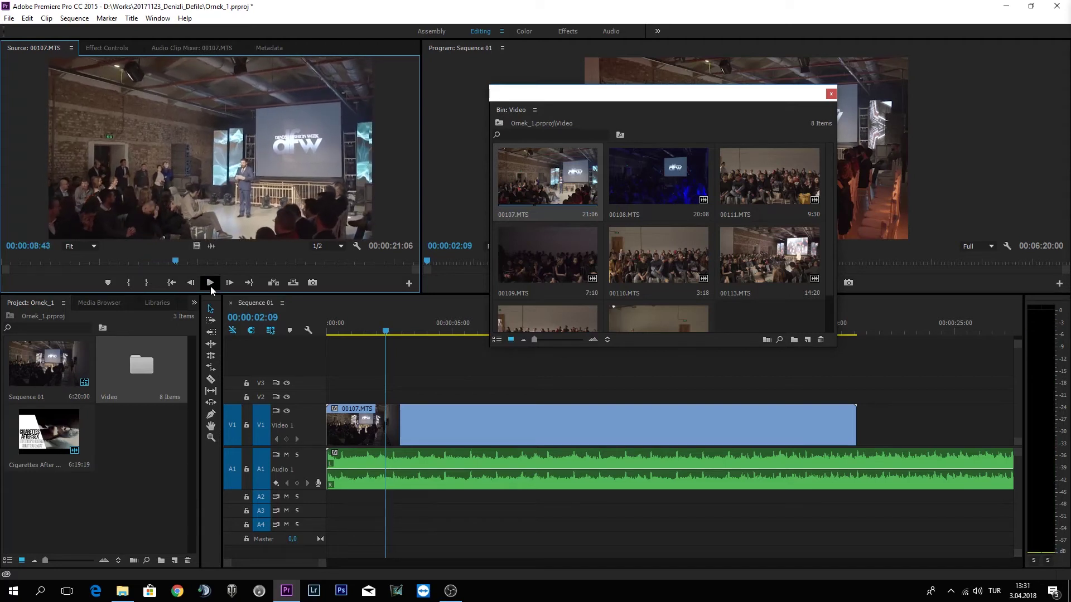
drag(175, 267, 119, 262)
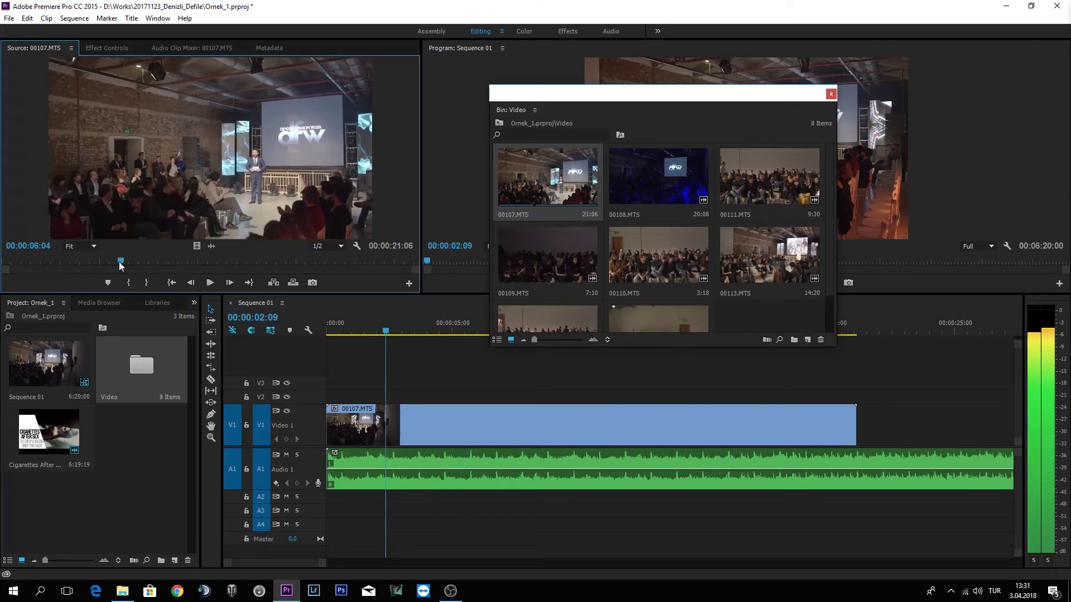
click(831, 94)
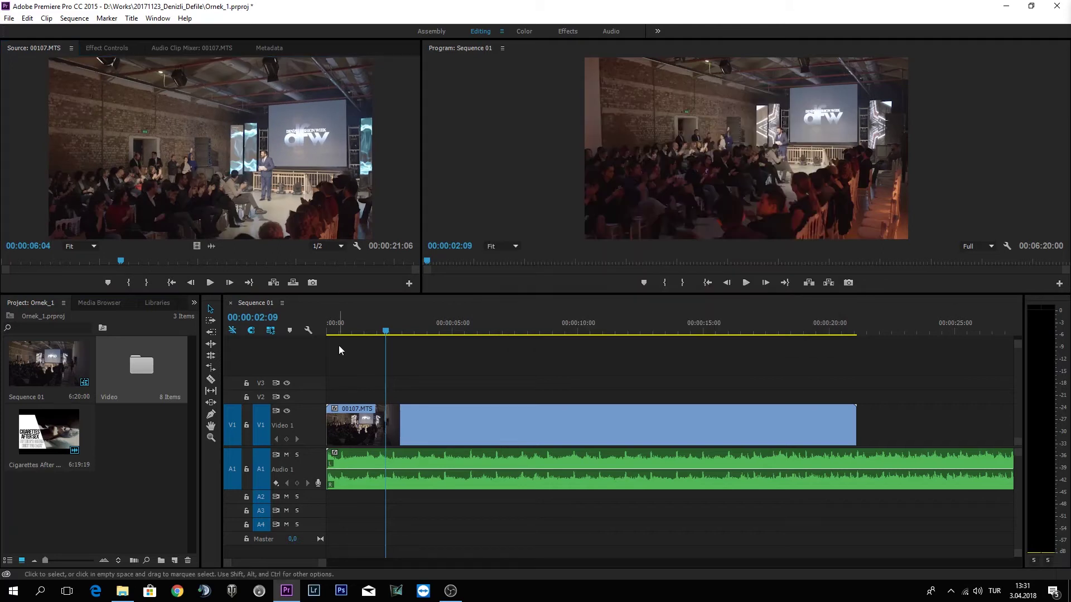
- Scrub to find the cut point and razor the V1 clip at 00:00:01:16
click(376, 326)
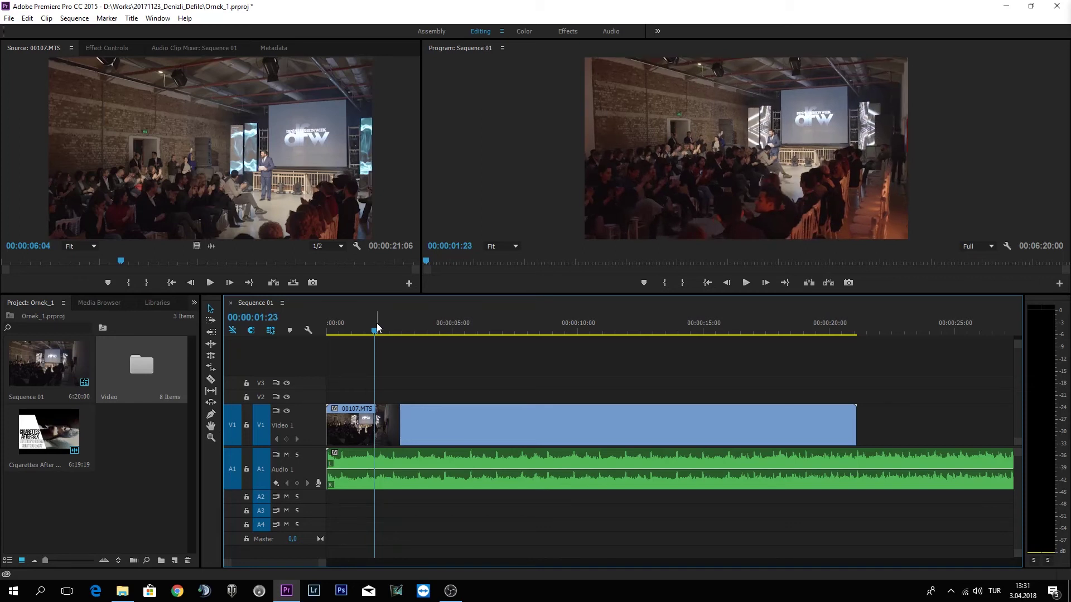
click(380, 334)
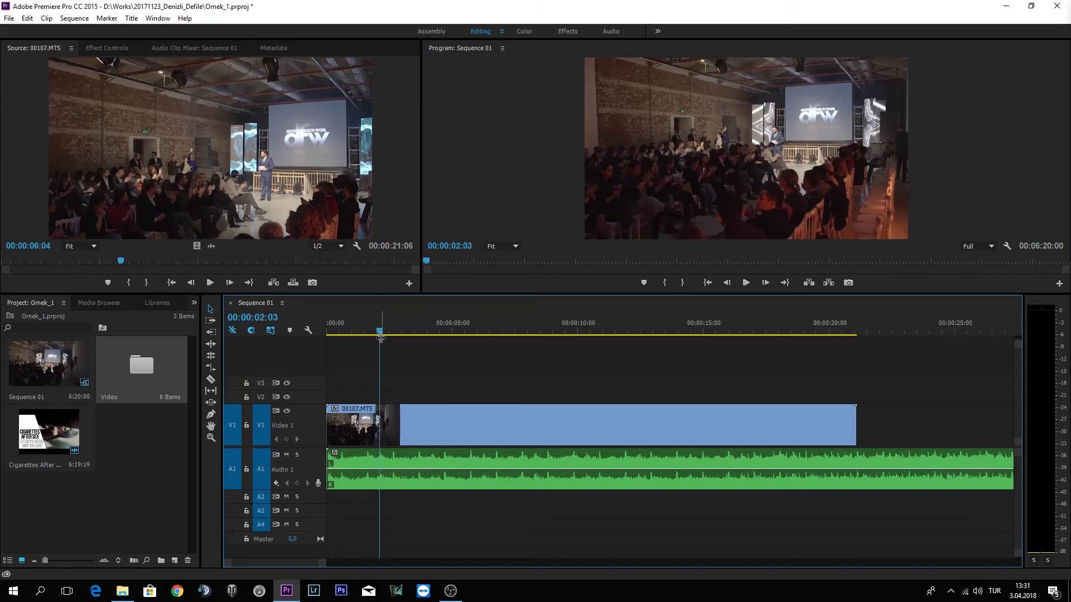
mouse_move(380, 337)
mouse_down()
mouse_move(391, 332)
mouse_move(366, 326)
mouse_up()
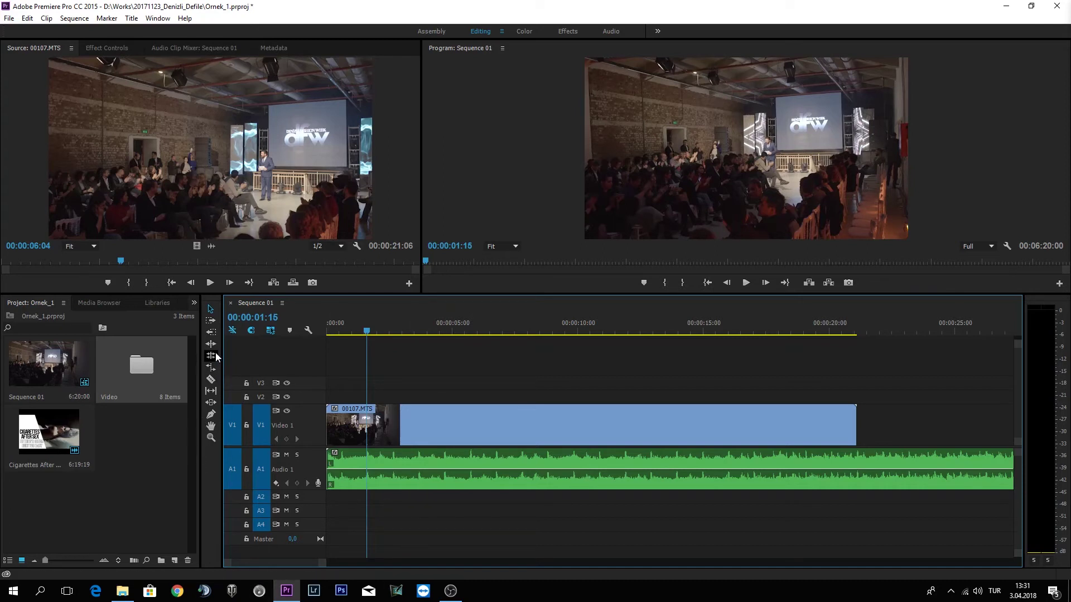
click(216, 381)
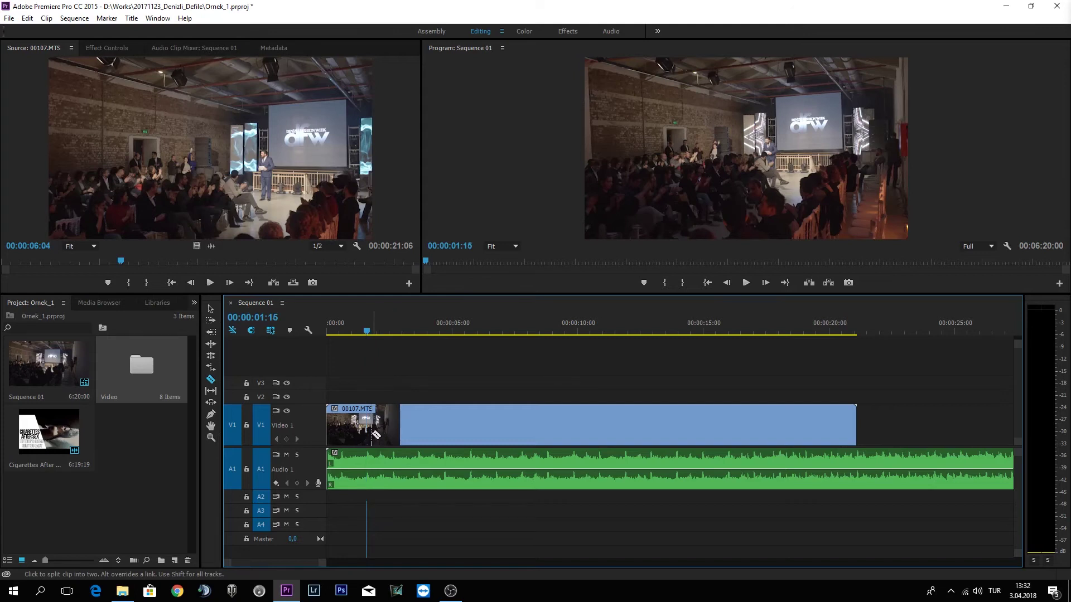
click(367, 418)
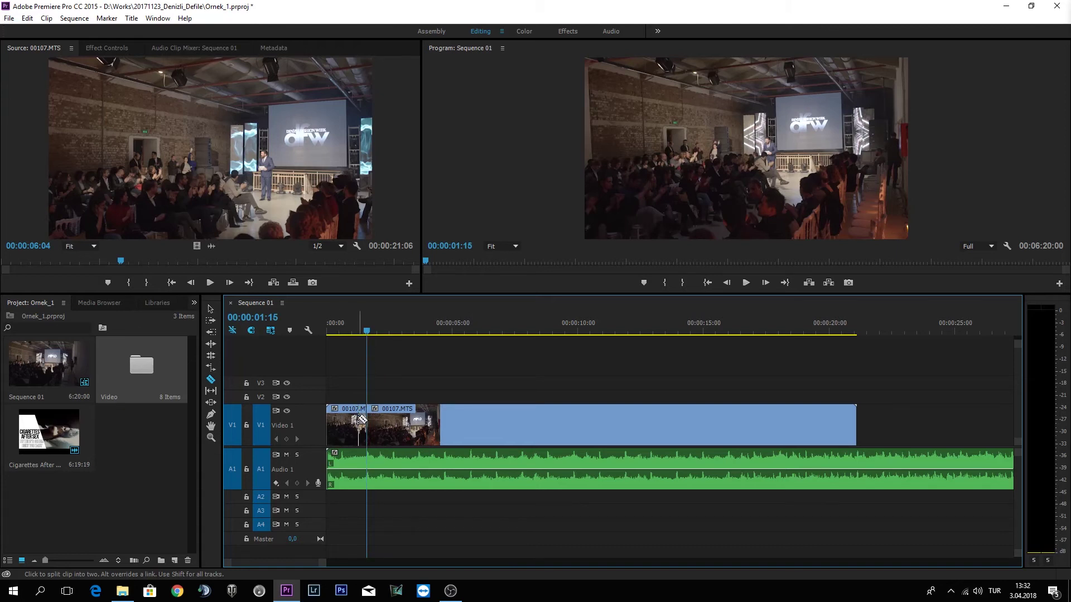
- Delete the opening piece of the V1 clip and slide the remainder to the sequence start
key(v)
click(356, 419)
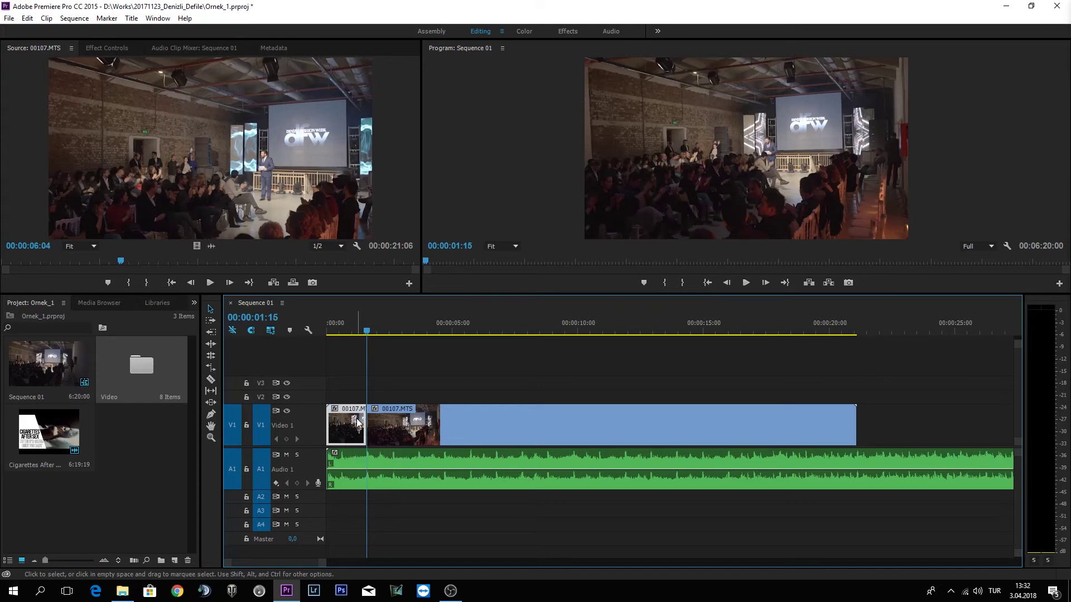
key(Delete)
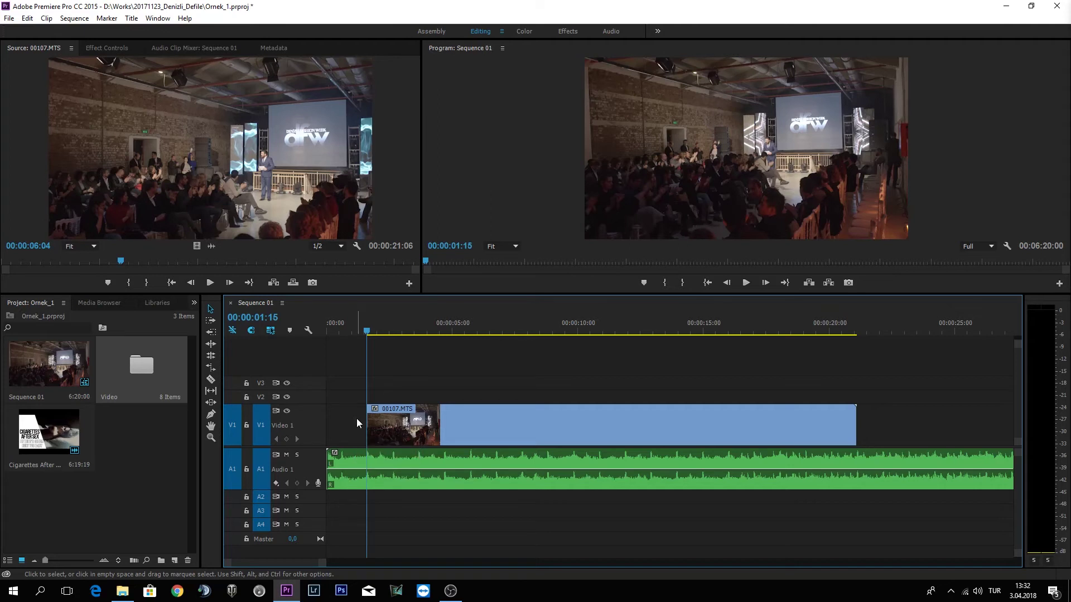
drag(403, 427, 363, 427)
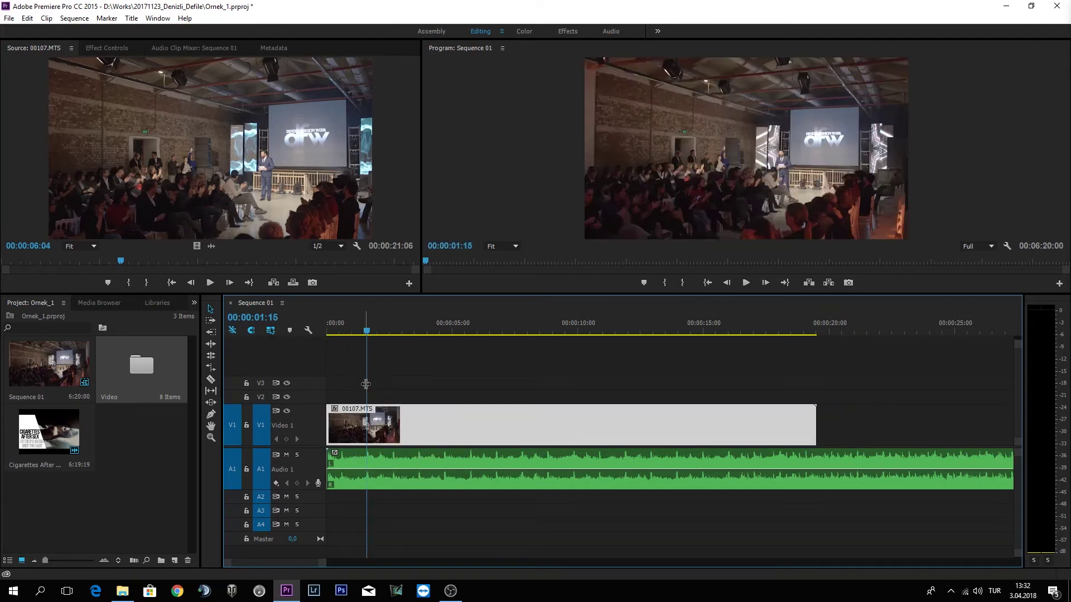
- Play the sequence from the start to review the edit, then return to the beginning
drag(366, 330, 312, 331)
key(space)
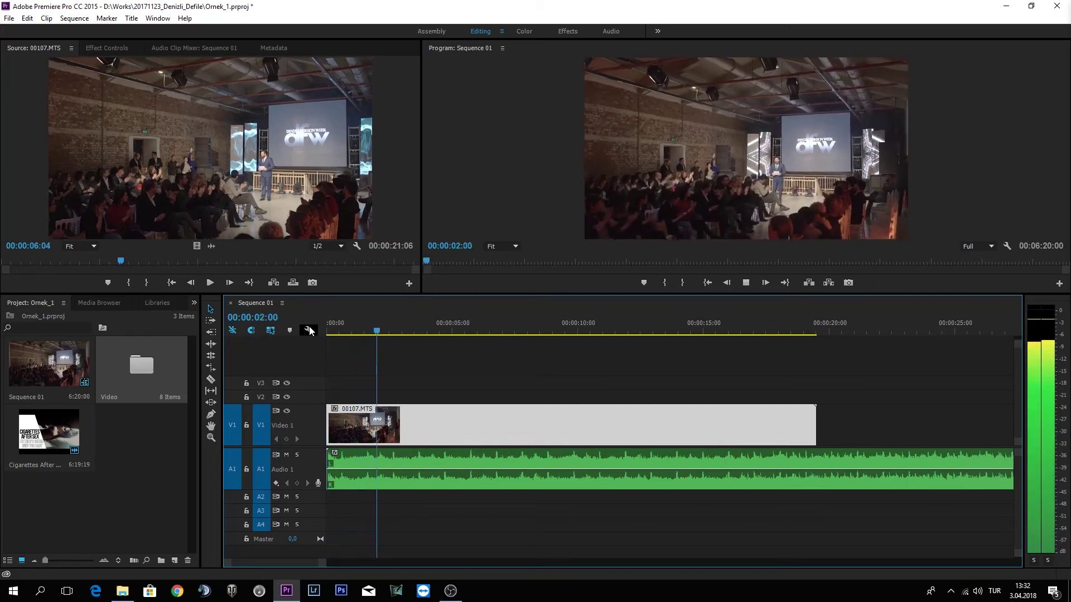
key(space)
key(Home)
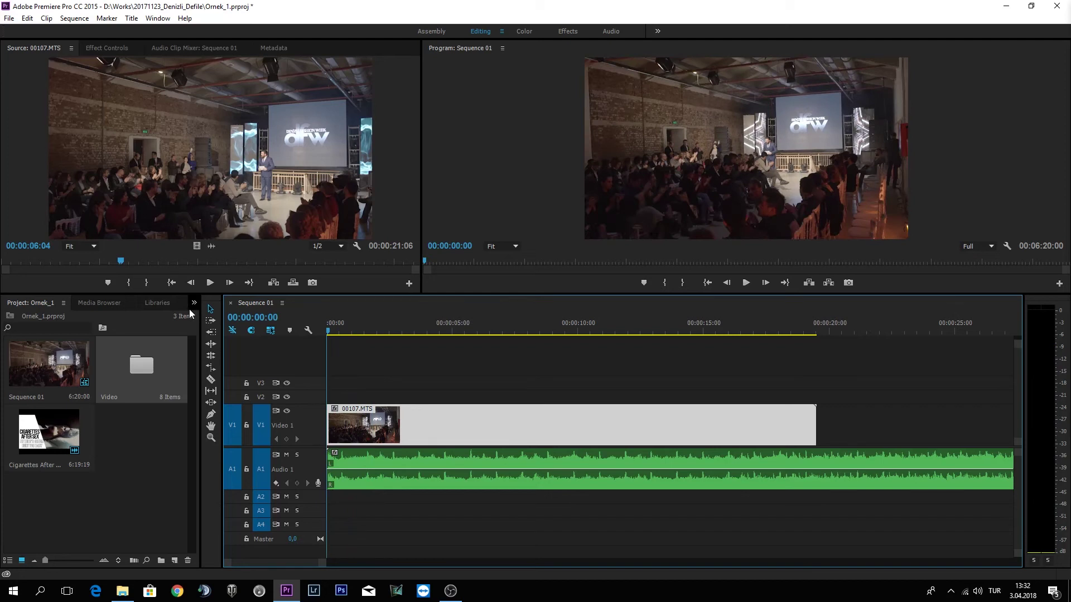
- Split 00107.MTS near 00:00:01:20 with the Razor and trim its end to about ten seconds
key(=)
key(=)
key(=)
key(c)
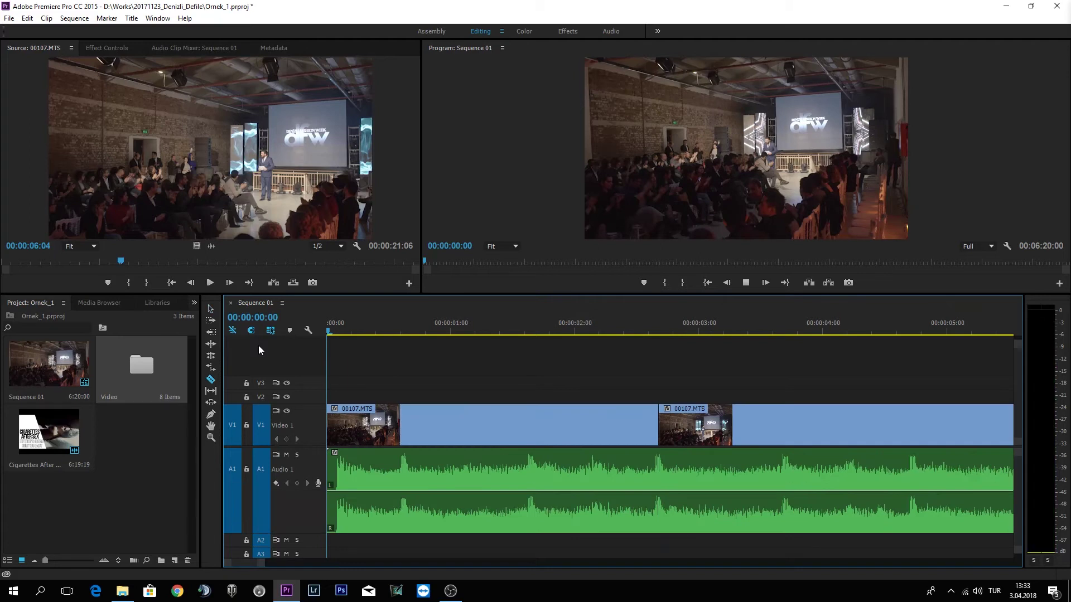
key(space)
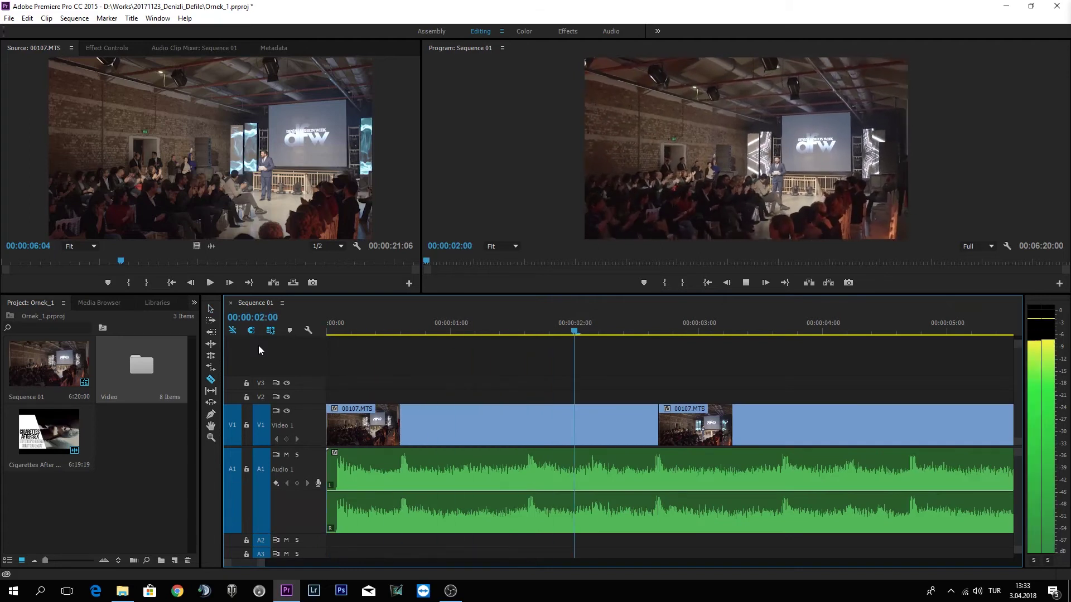
key(space)
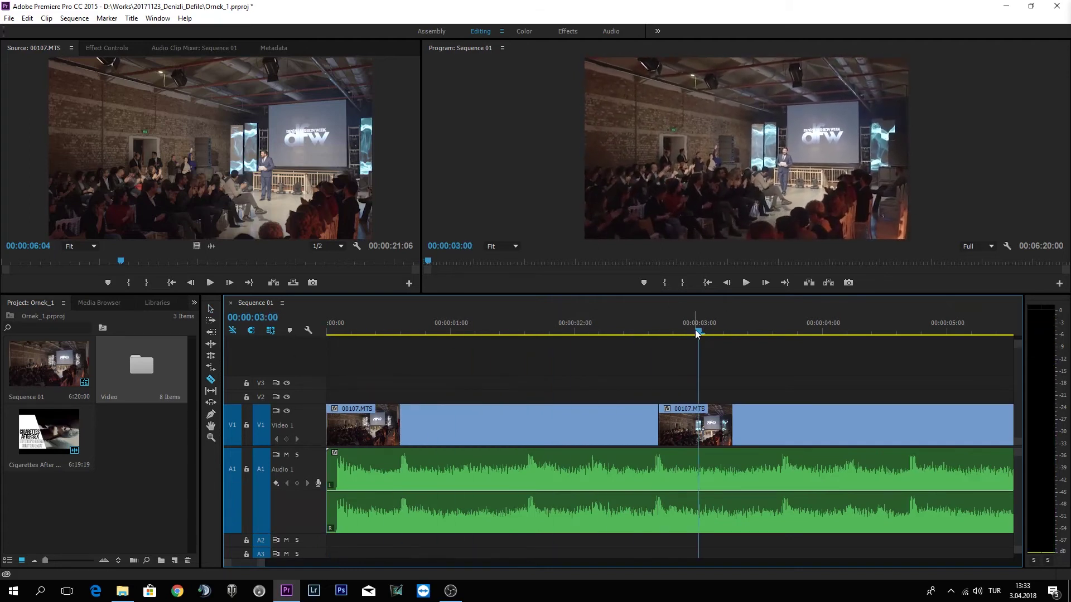
drag(699, 331, 550, 331)
drag(257, 569, 372, 564)
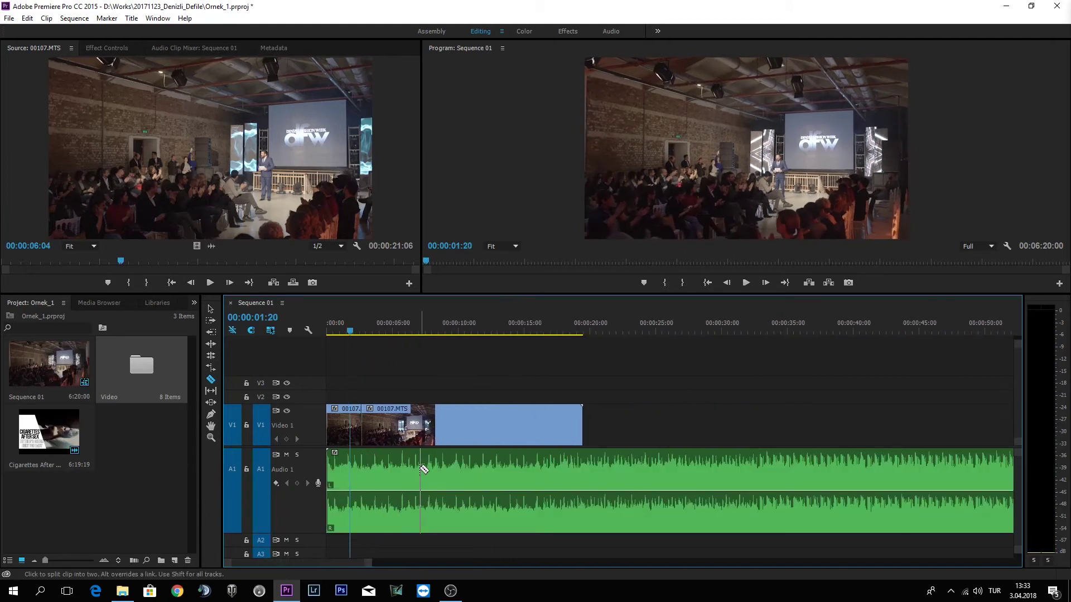
key(v)
drag(395, 424, 368, 334)
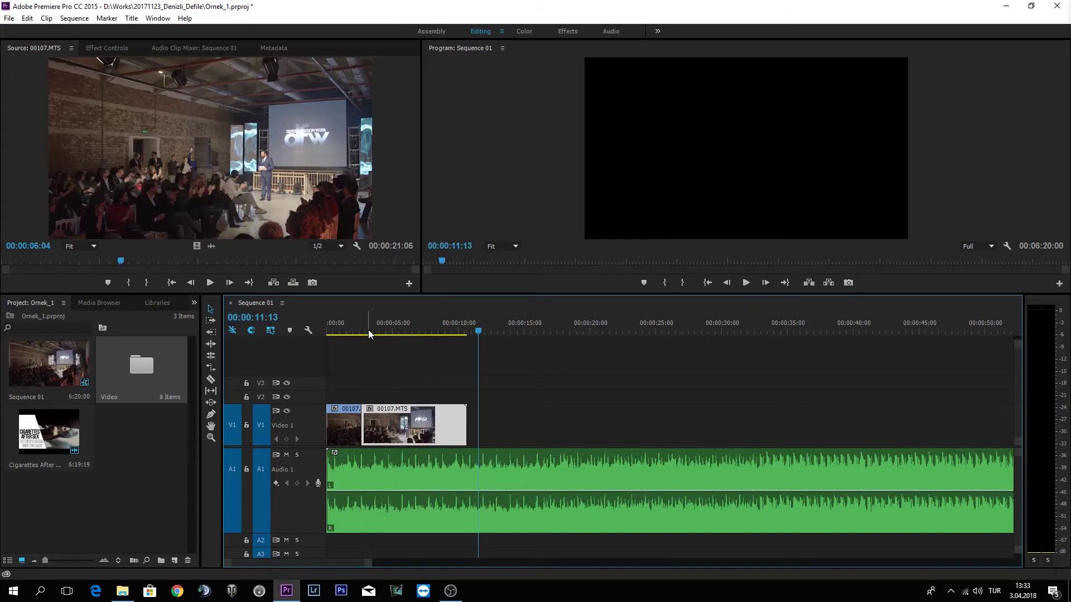
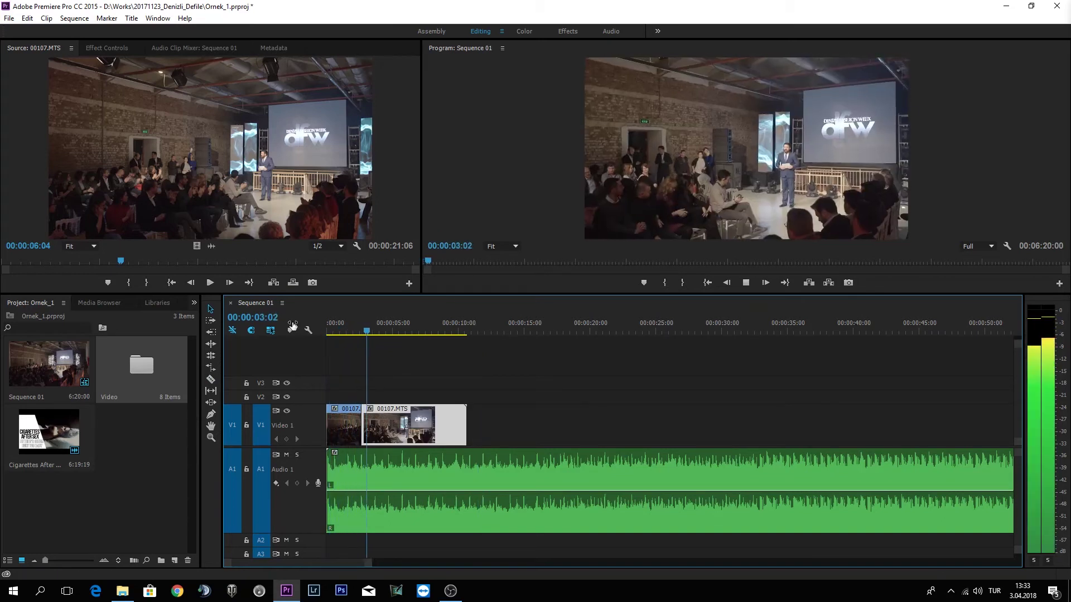
- Stop playback, step back a few frames, and reduce the Audio 1 track's height
key(space)
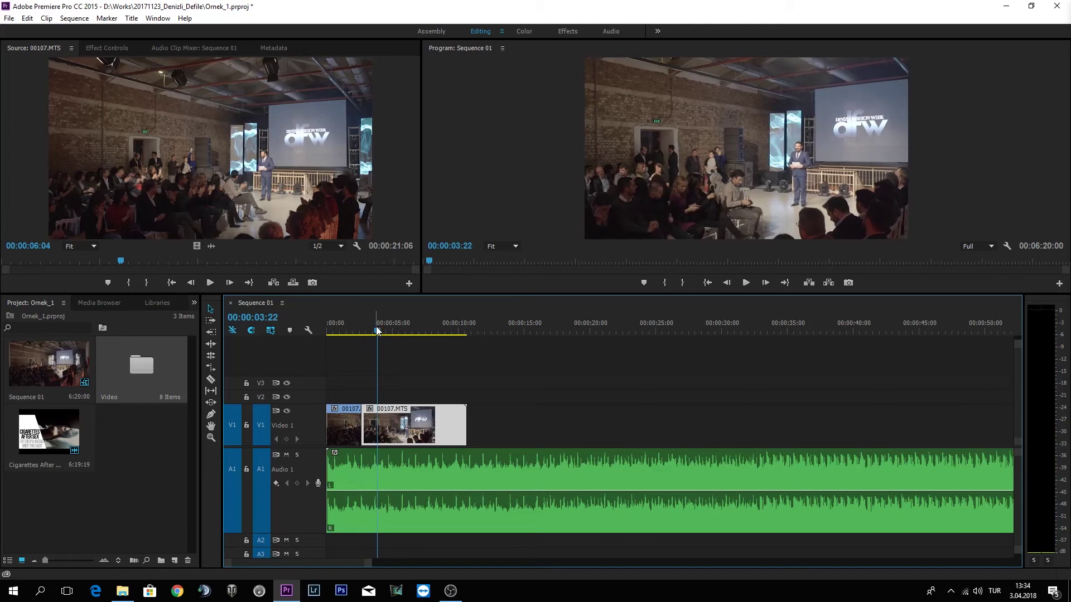
key(Left)
key(Left)
key(Left)
key(Left)
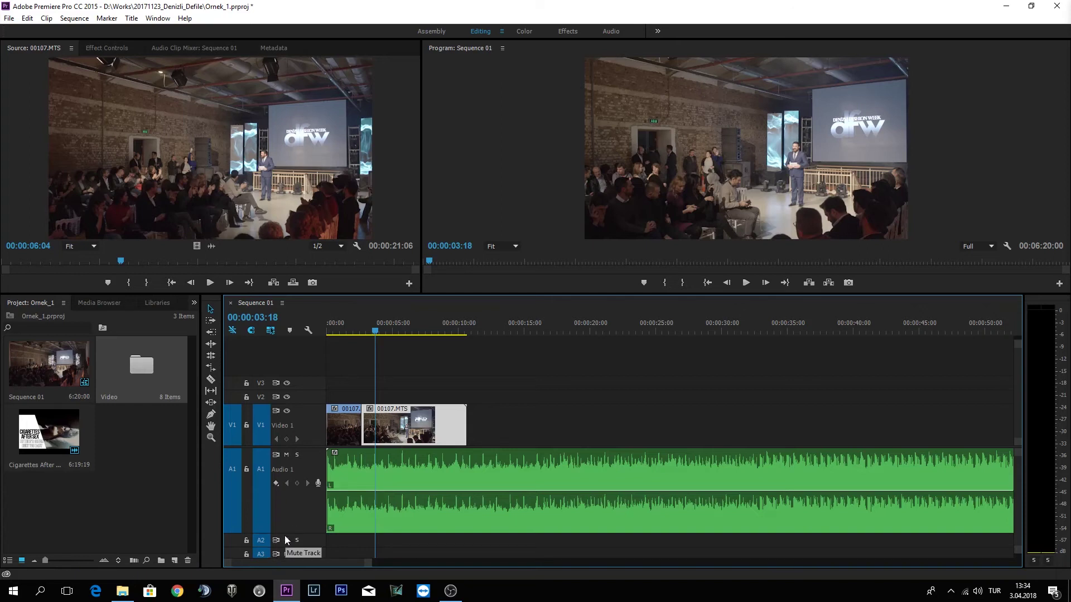
drag(286, 532, 295, 500)
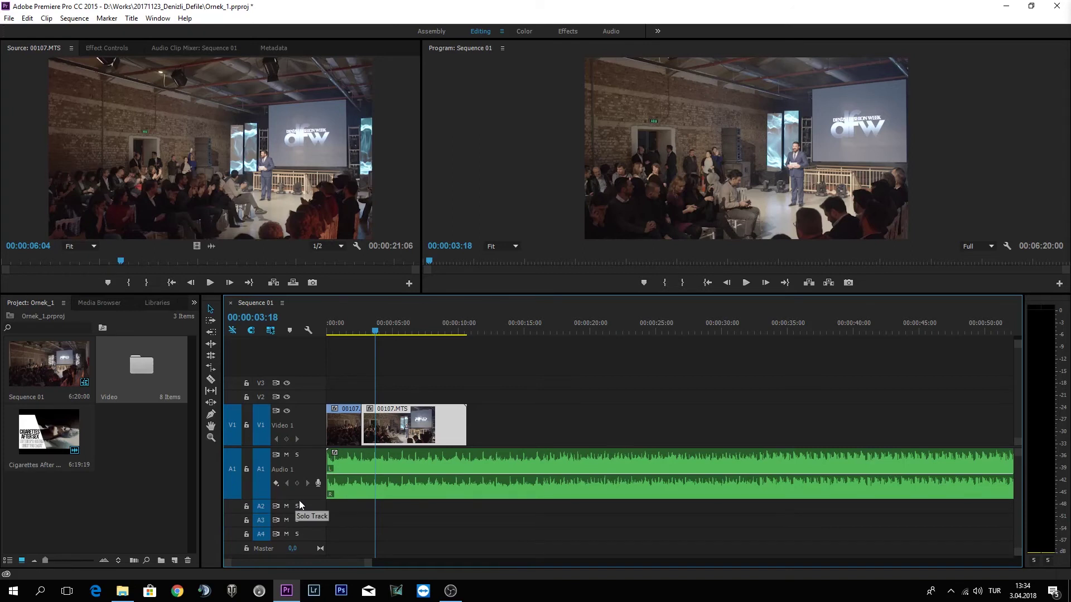
drag(299, 500, 302, 496)
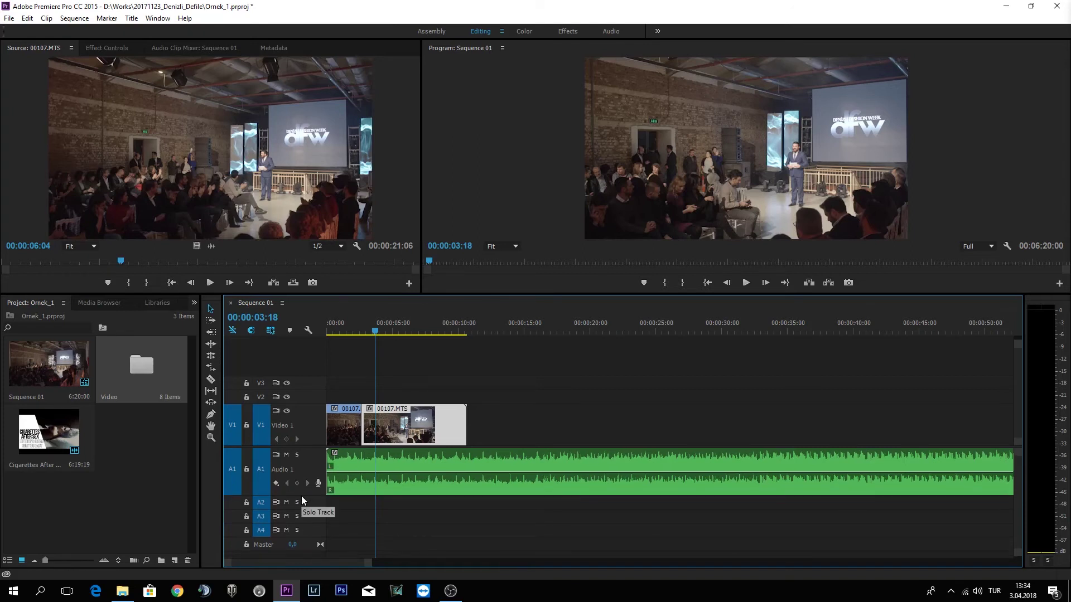
- Trim the event footage and move the V1/A1 clips right to start at 00:00:02:17
key(c)
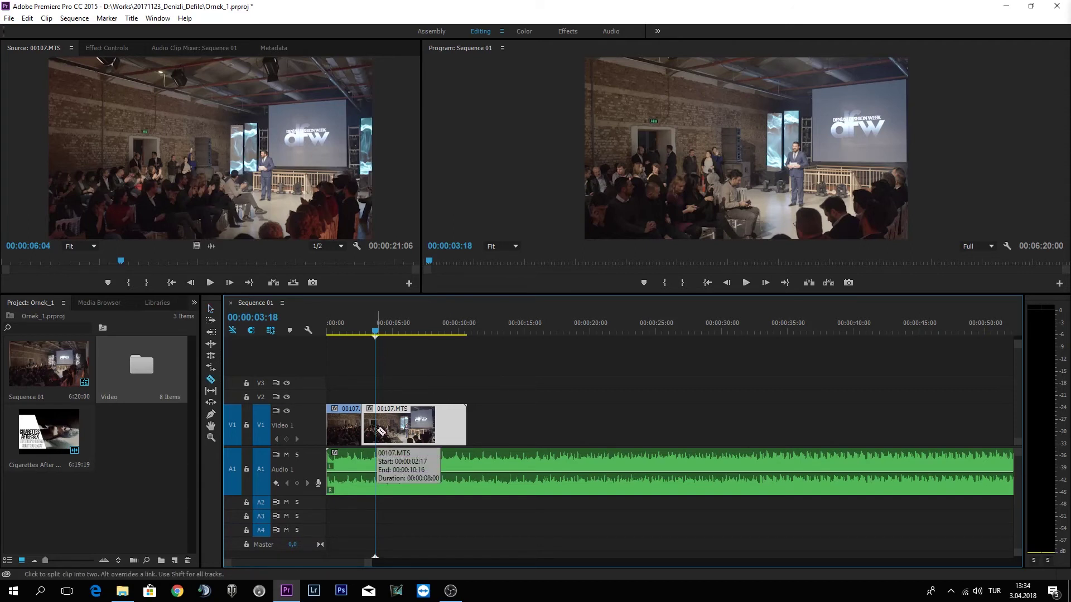
key(v)
key(ctrl+z)
key(Home)
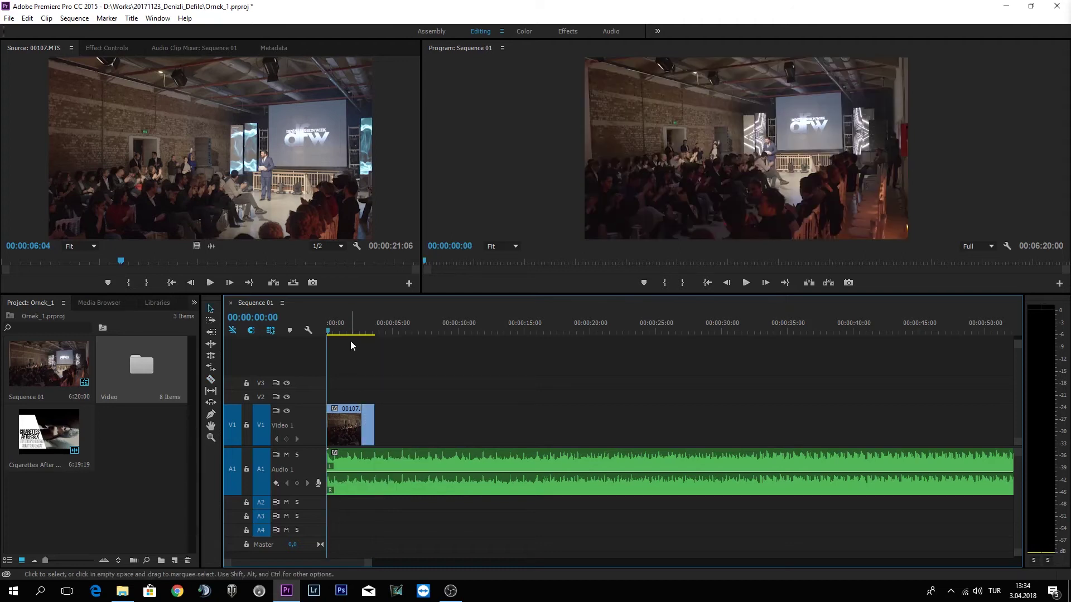
drag(367, 397, 329, 449)
drag(348, 488, 395, 490)
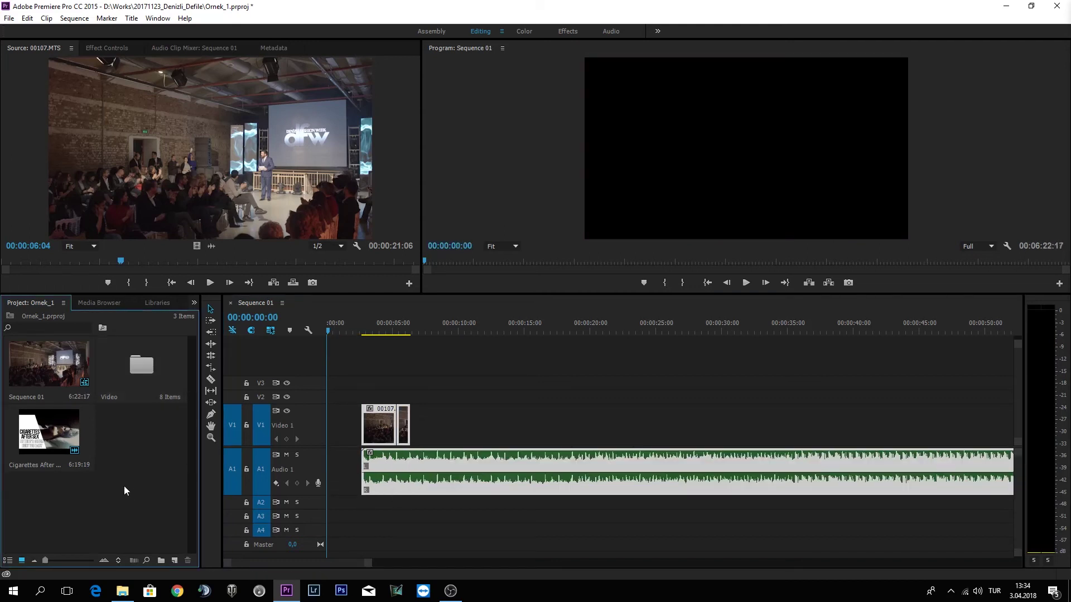
- Create a new title named Yazı_Giriş from the Project panel and open it in the Titler
double_click(125, 487)
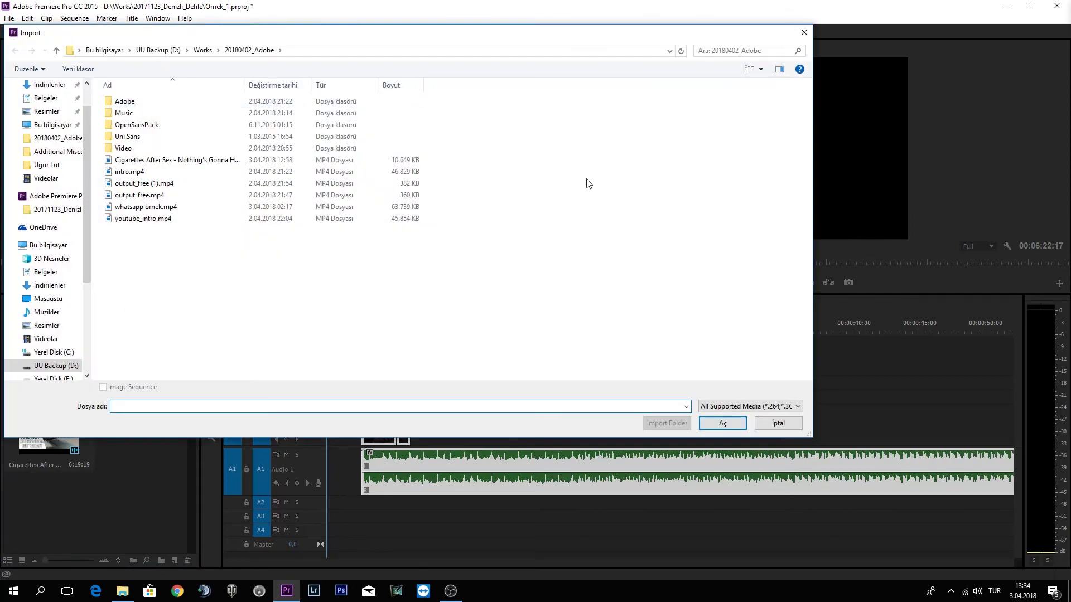
click(772, 426)
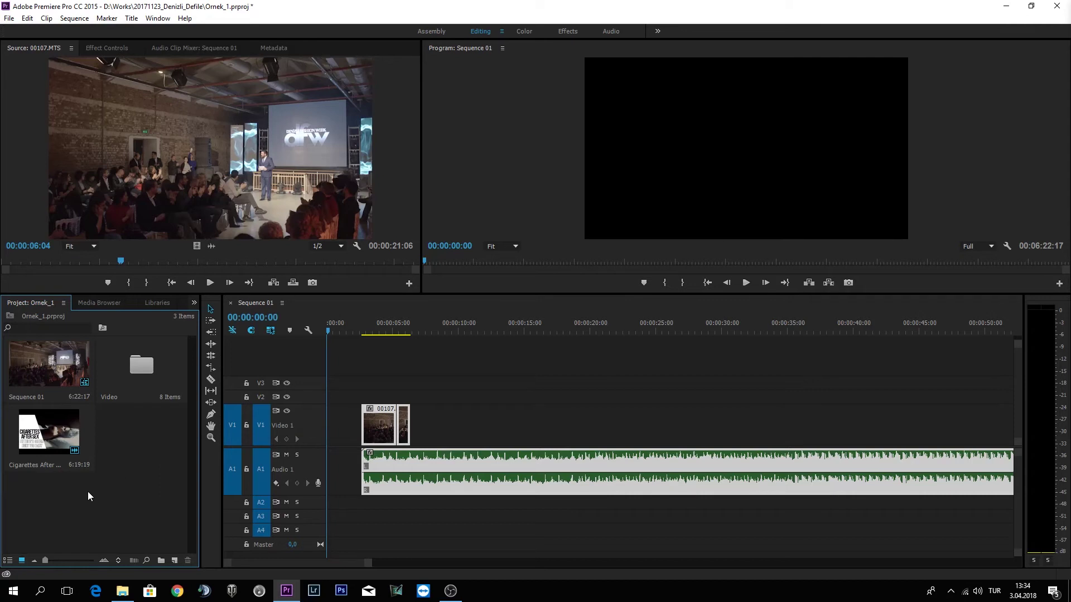
right_click(99, 501)
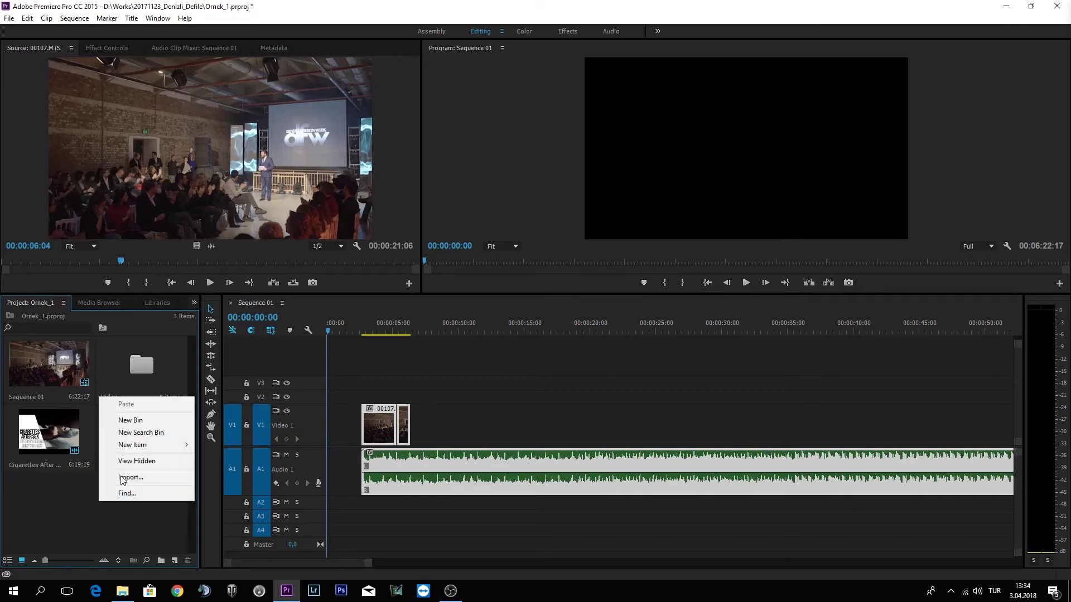
mouse_move(141, 447)
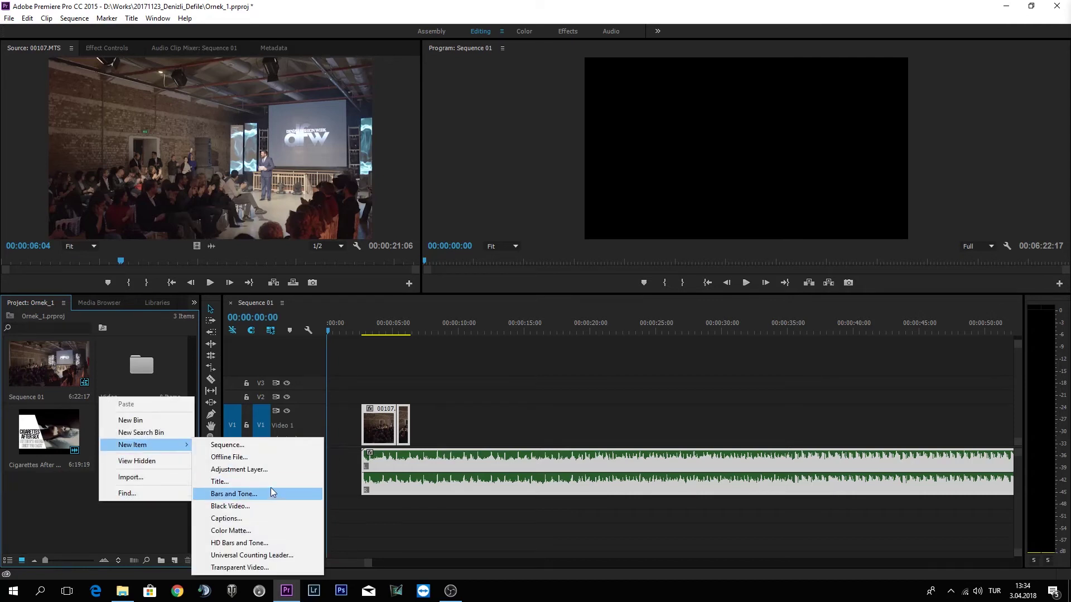
click(270, 483)
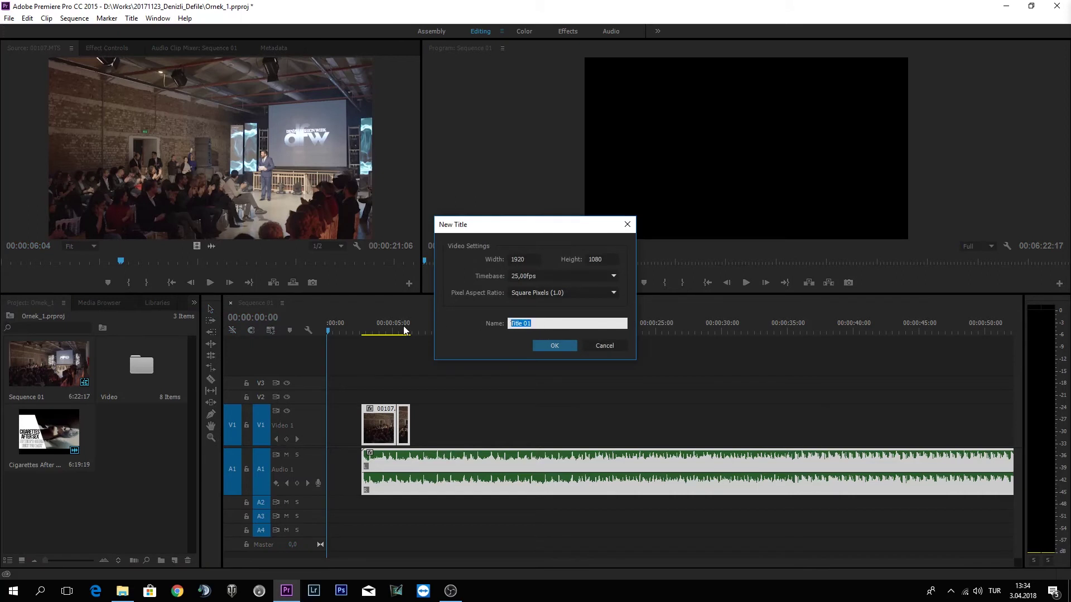
text(Ya)
key(Return)
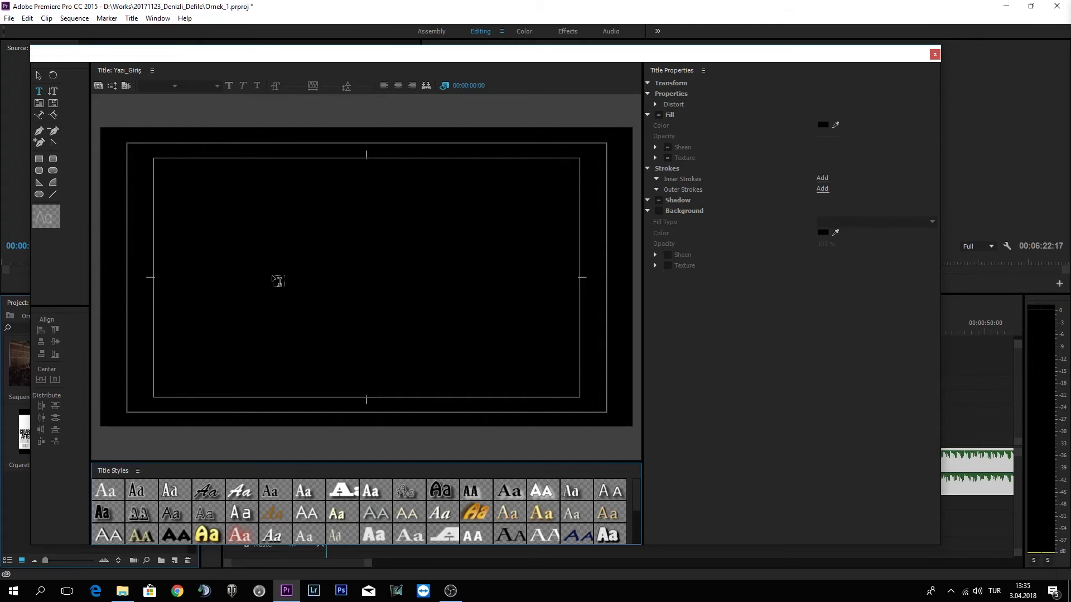
- Type 'Ornek Giris' on the title canvas and select the text
click(272, 274)
text(Ornek)
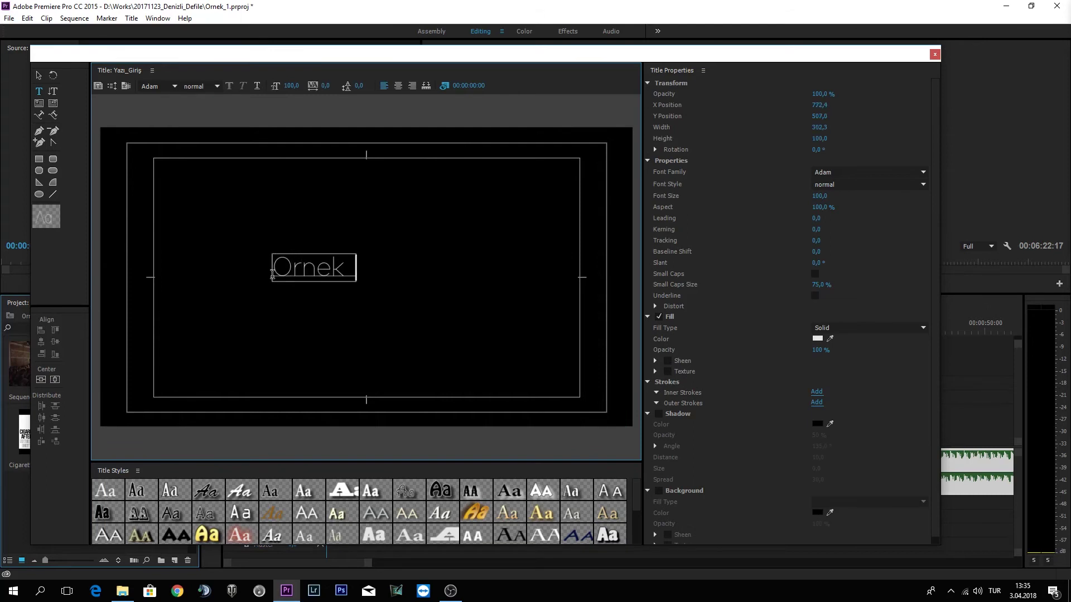
text( Gi)
text(ris)
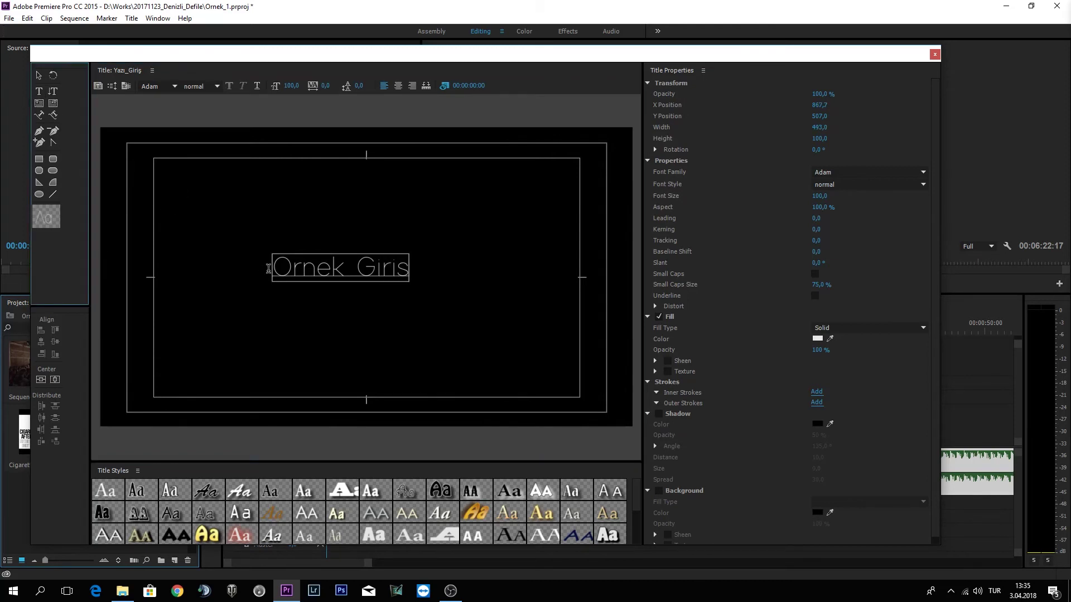
drag(273, 267, 501, 265)
- Keep the text in the Adam font, set its size to 100, and widen kerning to 19
click(158, 87)
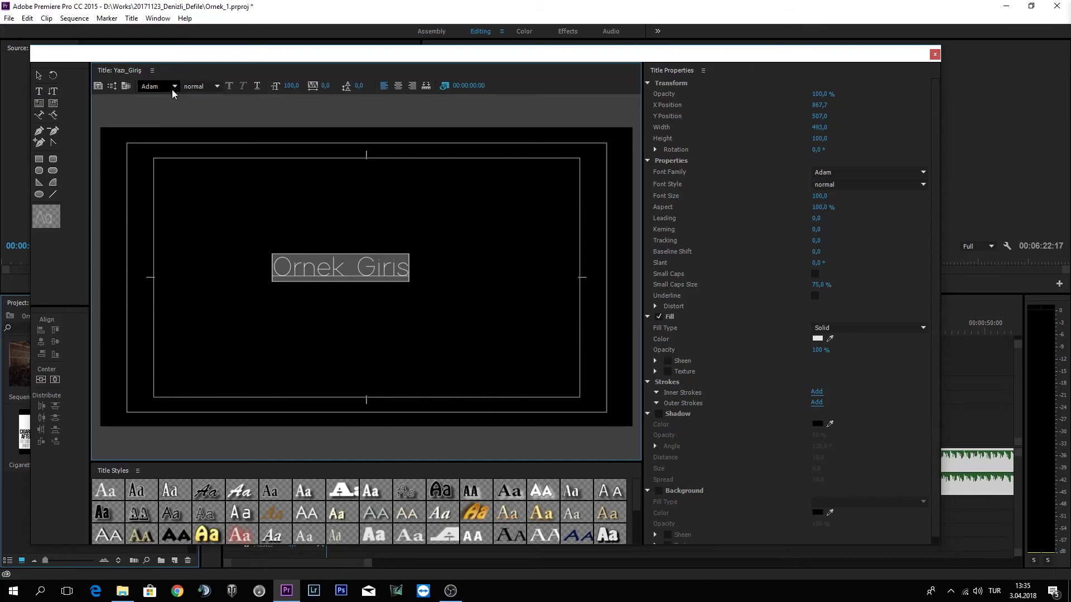
key(Down)
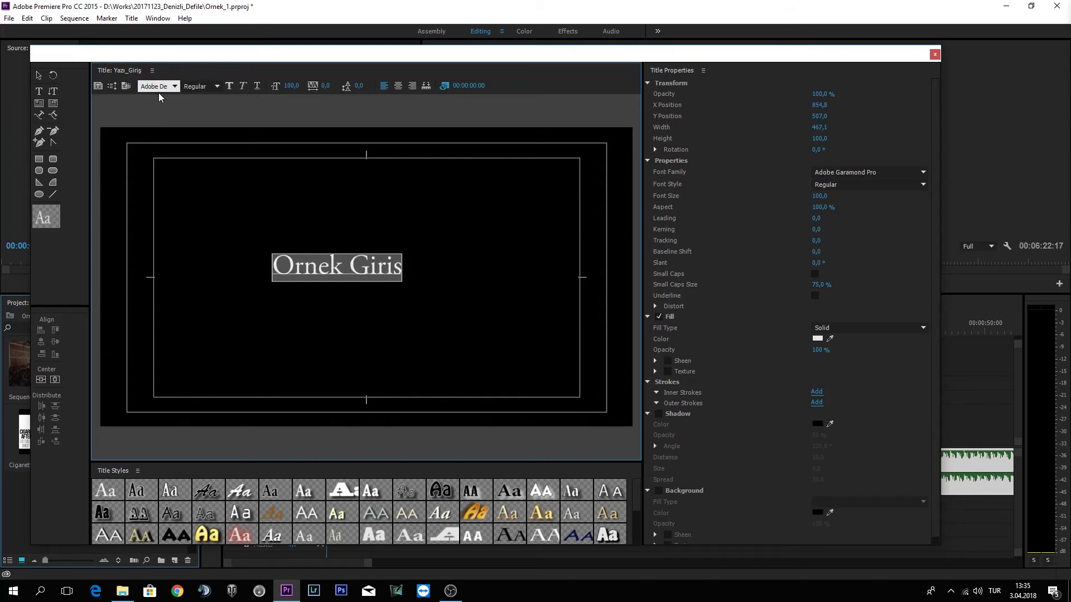
key(Up)
drag(380, 290, 379, 290)
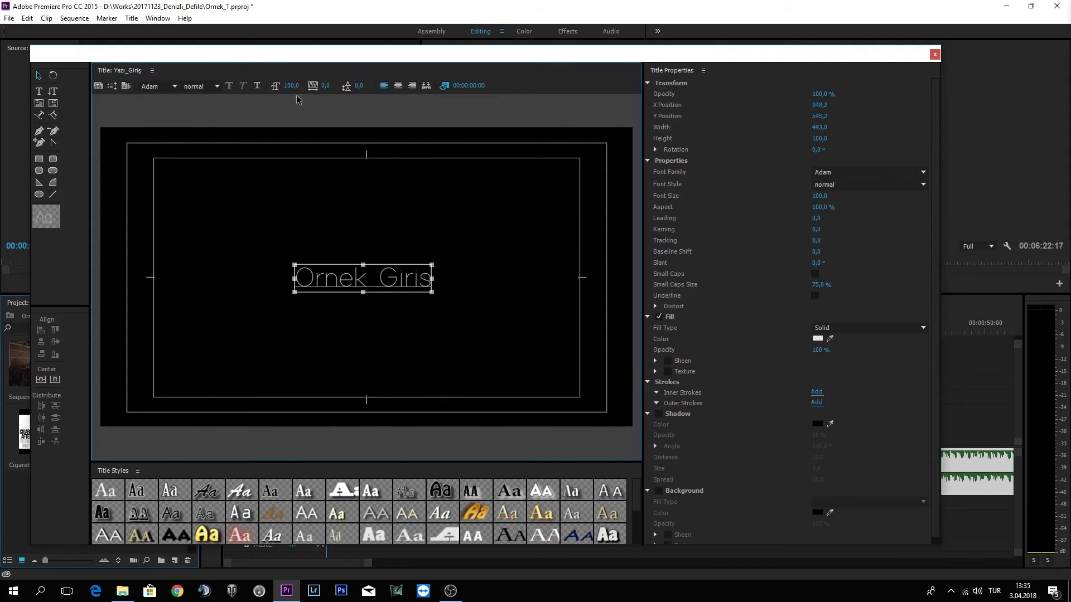
drag(290, 90, 289, 89)
click(289, 86)
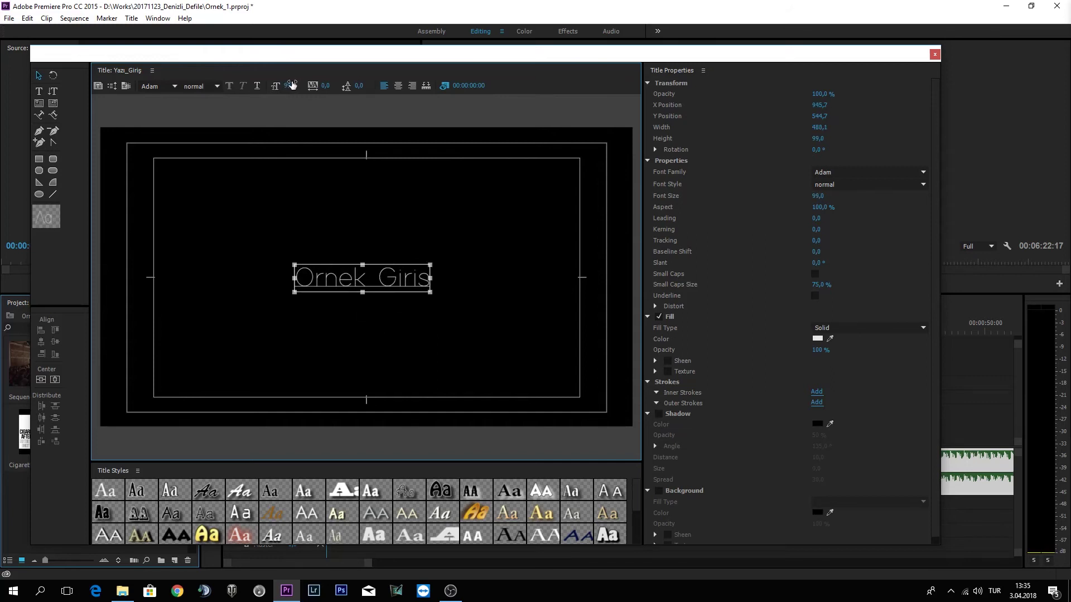
text(100)
key(Return)
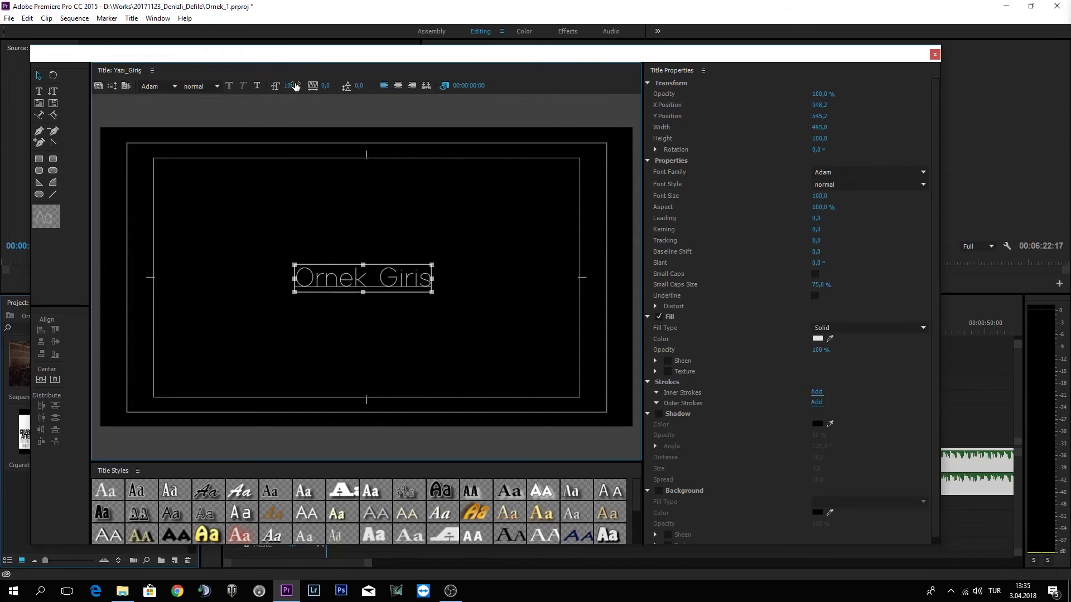
drag(328, 89, 327, 93)
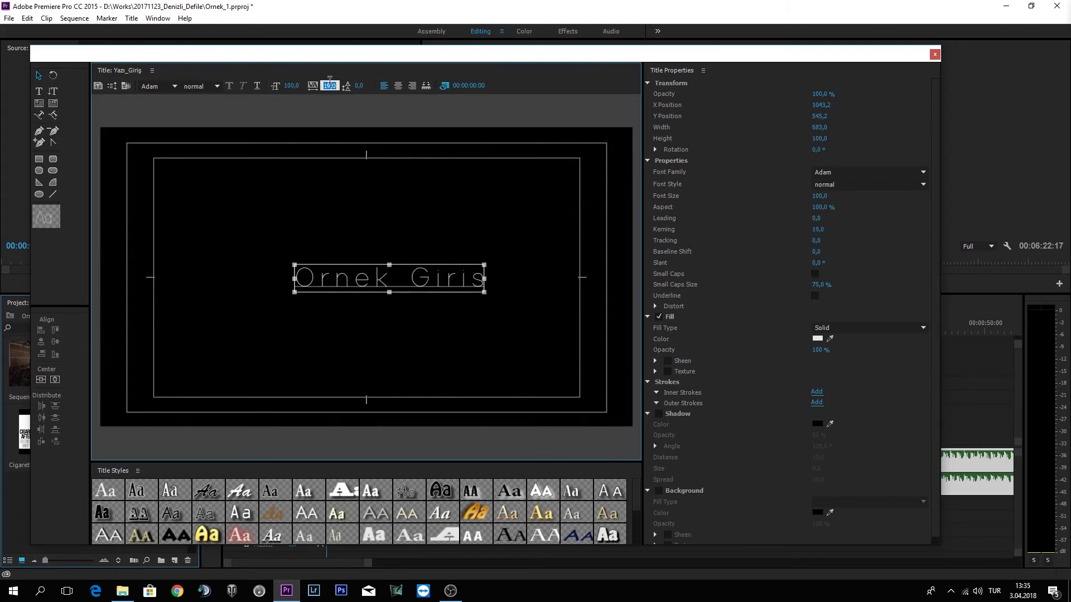
- Raise kerning to 20, shift the text left, and add a dark grey 444444 background
drag(327, 92, 329, 93)
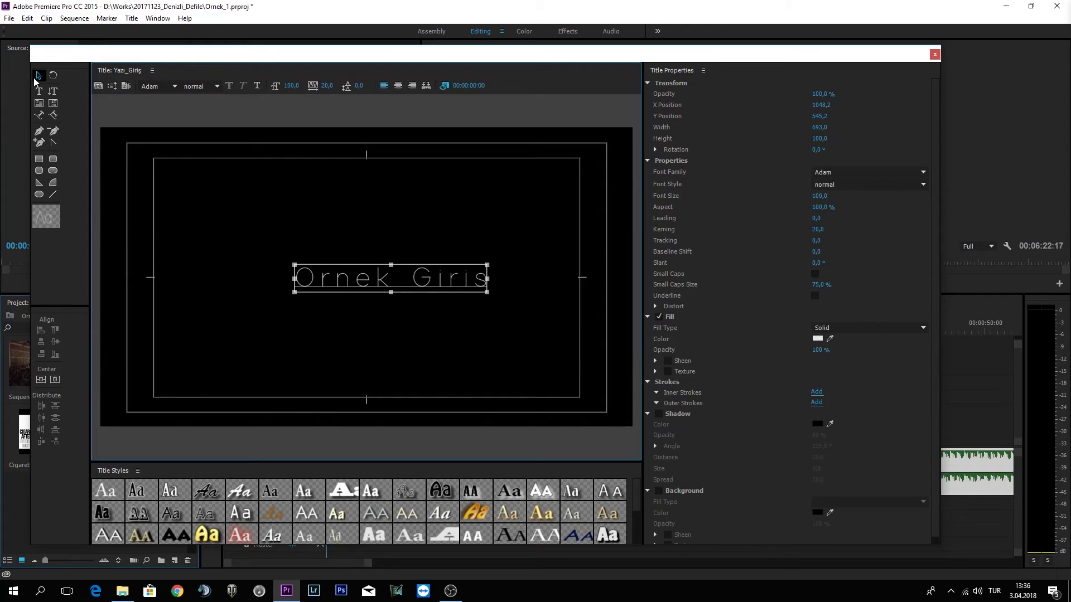
drag(427, 280, 400, 280)
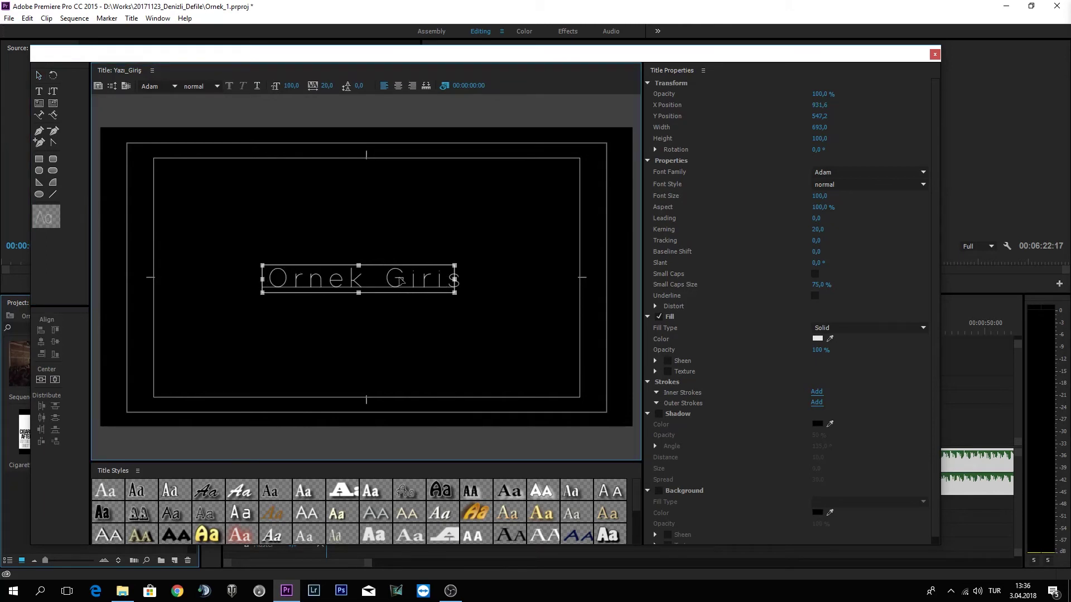
scroll(936, 169, down, 1)
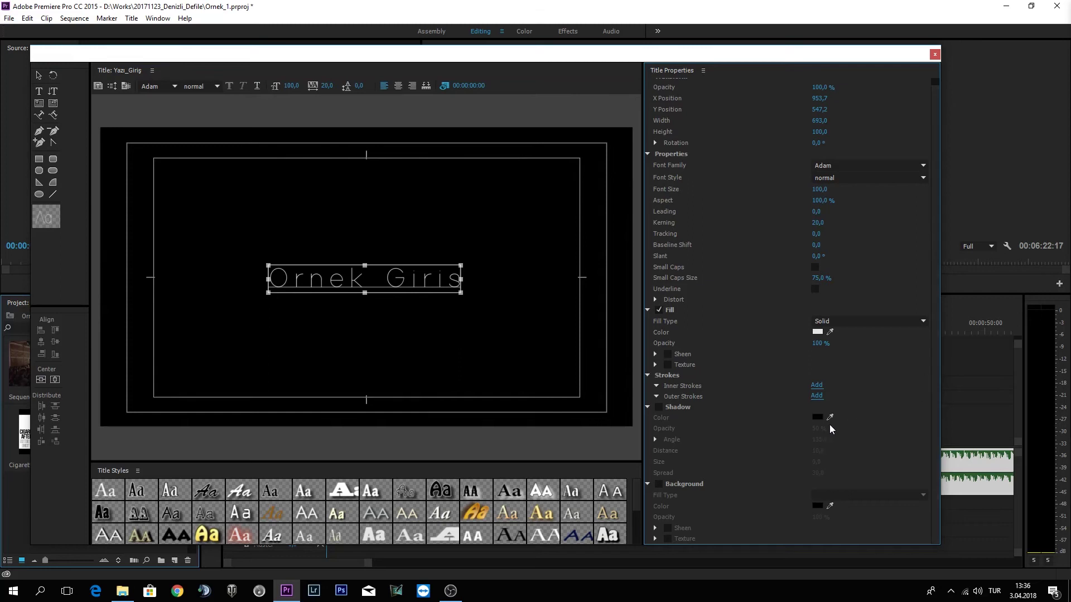
click(661, 484)
click(819, 506)
drag(468, 319, 413, 281)
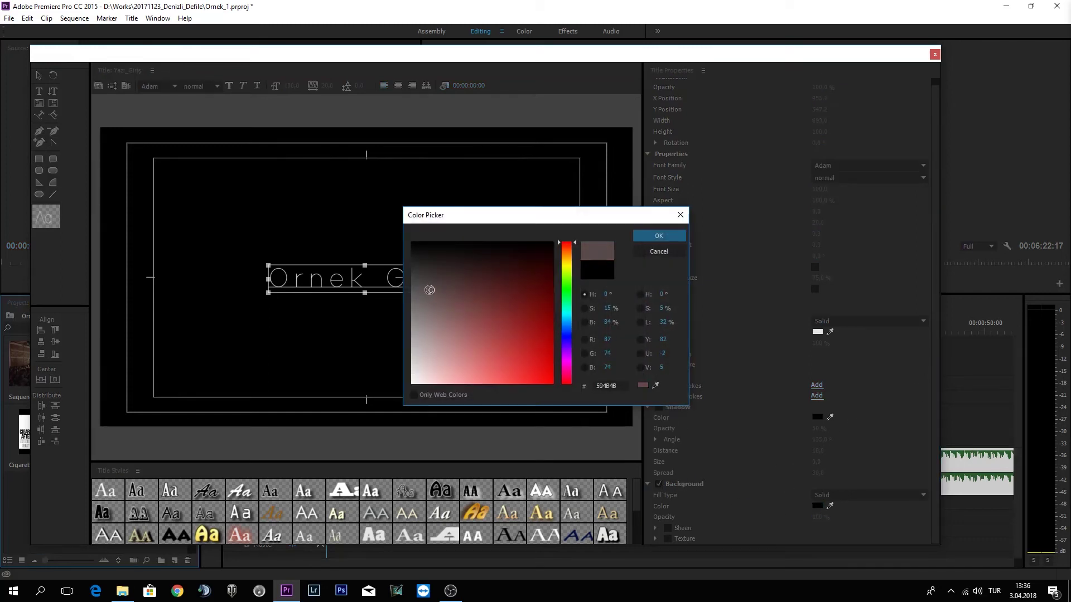
click(641, 236)
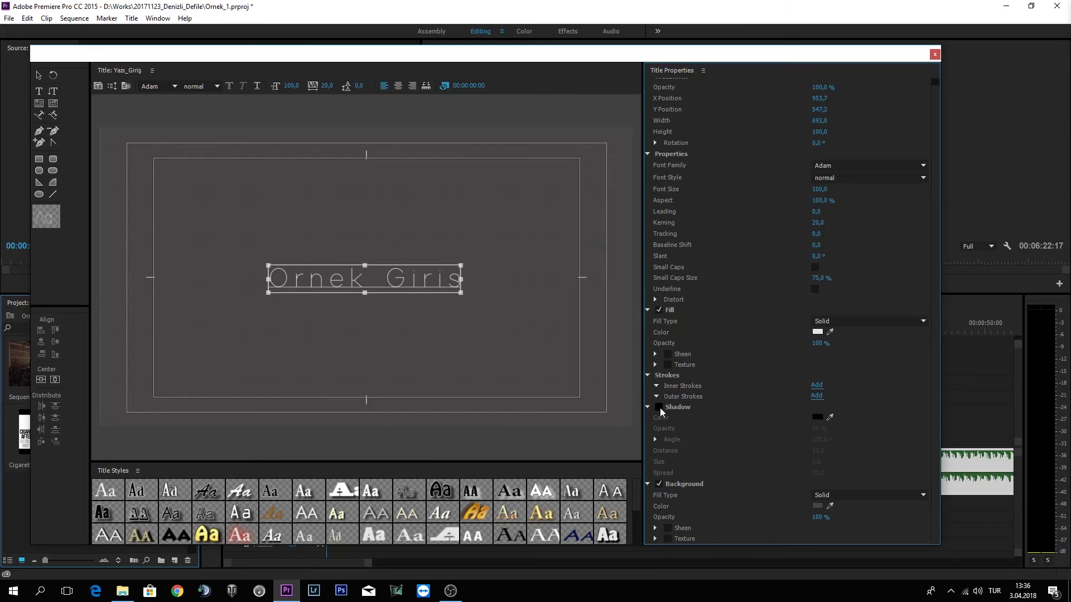
- Add a drop shadow at 87% opacity and close the Titler
click(659, 407)
mouse_move(811, 430)
mouse_down()
mouse_move(833, 428)
mouse_move(769, 439)
mouse_up()
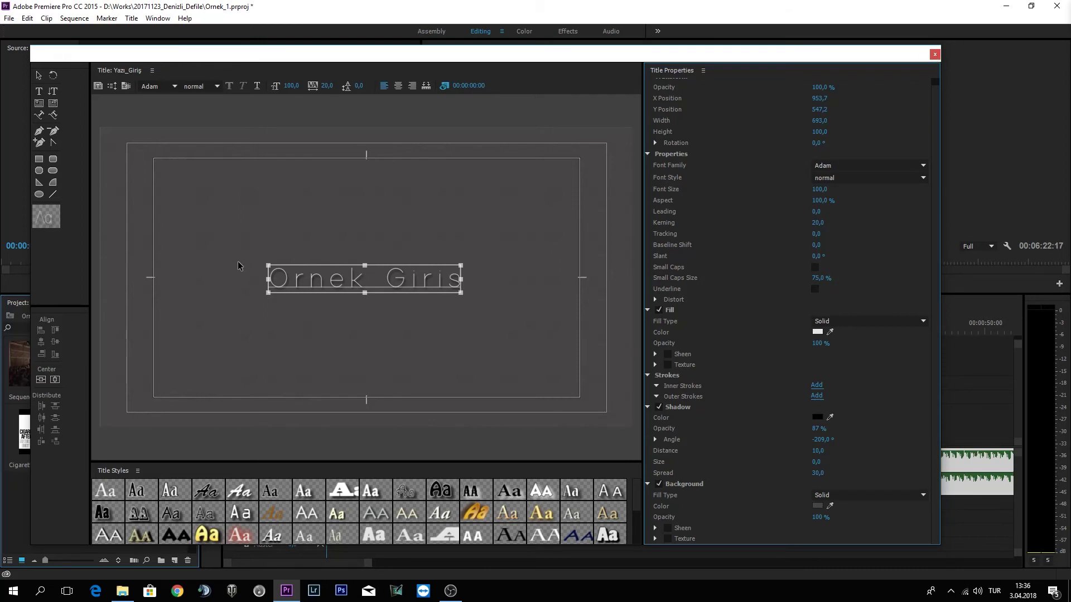
click(933, 56)
- Place Yazı_Giriş at the start of Video 1 and set the last 00107 clip to 50% speed
click(134, 434)
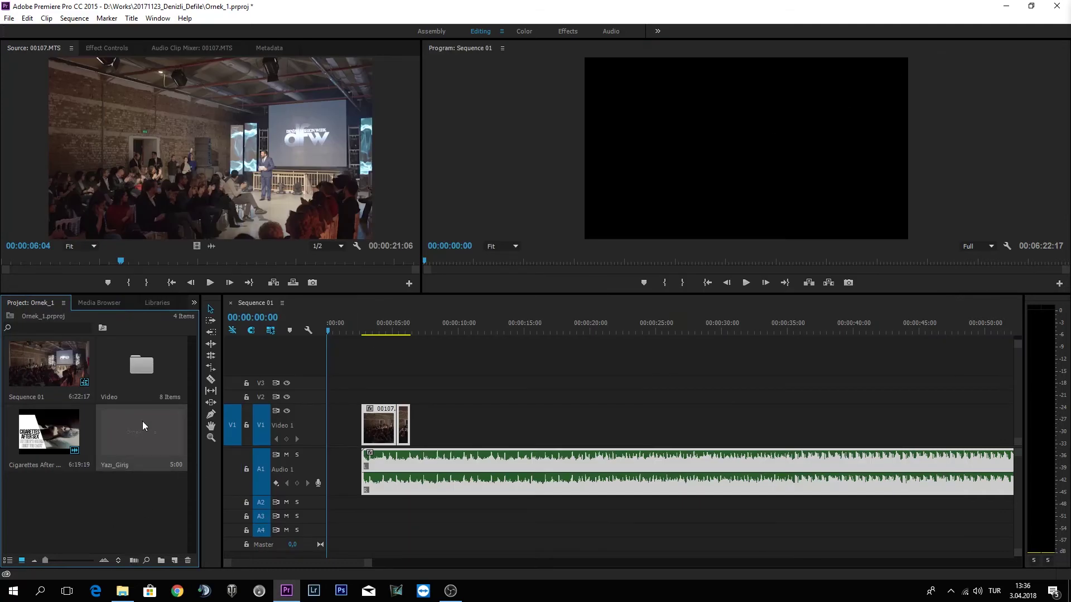
drag(130, 432, 335, 424)
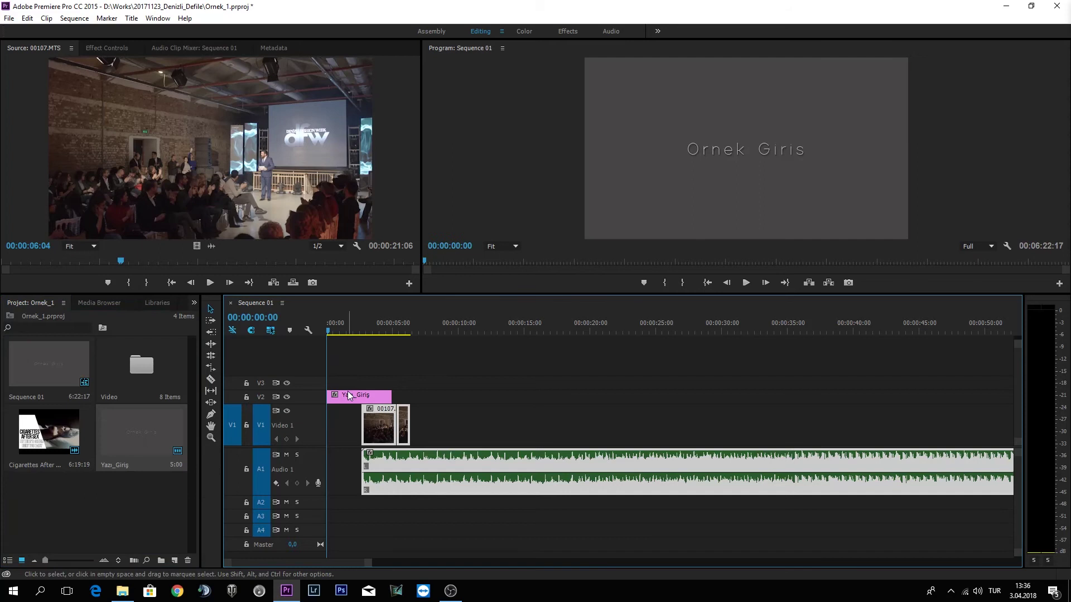
click(404, 430)
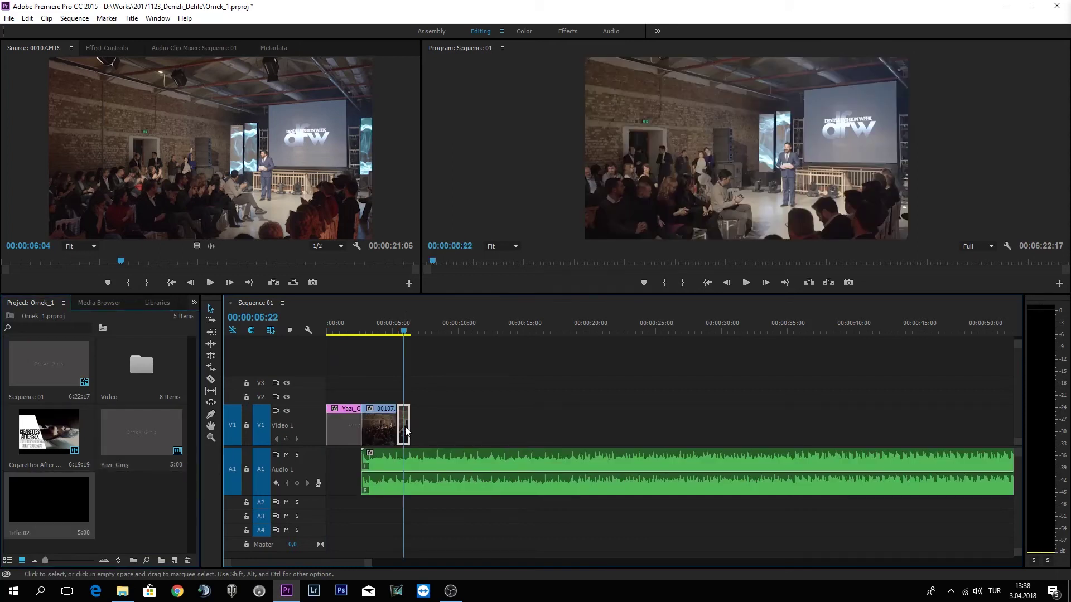
right_click(405, 429)
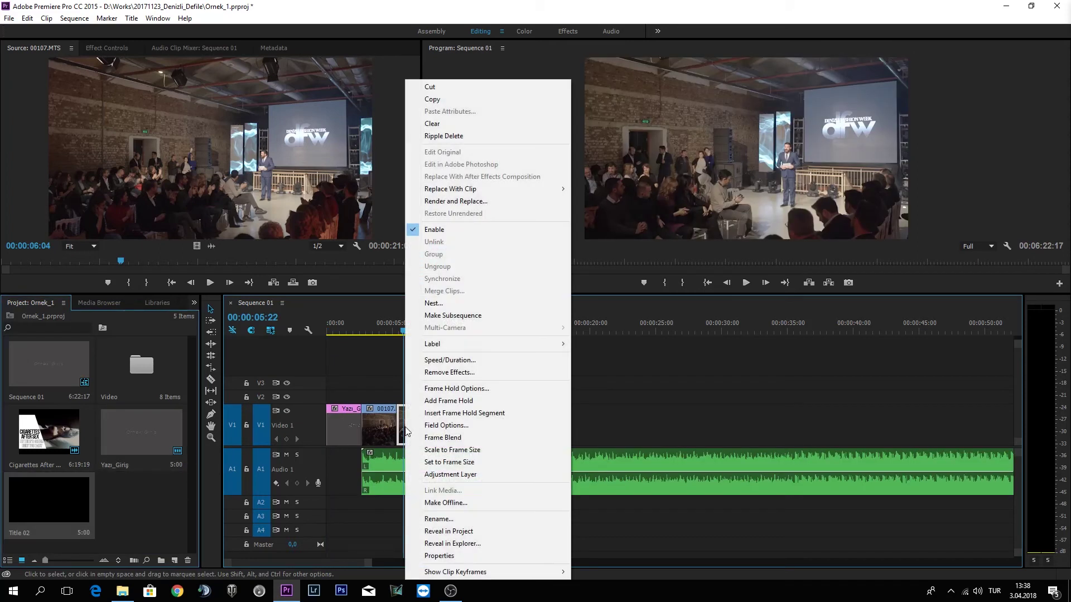
click(435, 364)
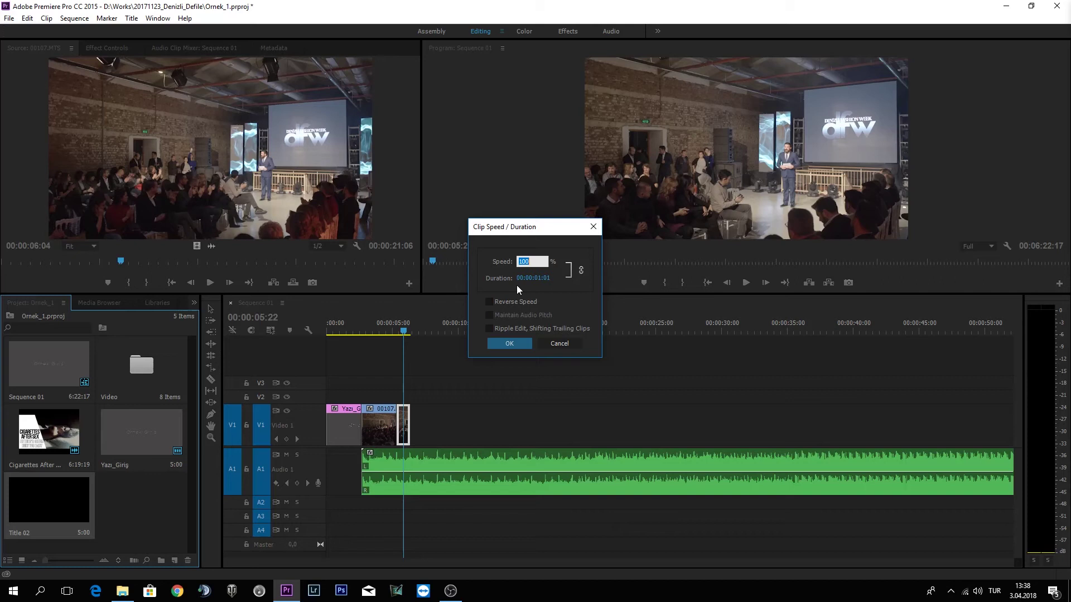
text(50)
key(Return)
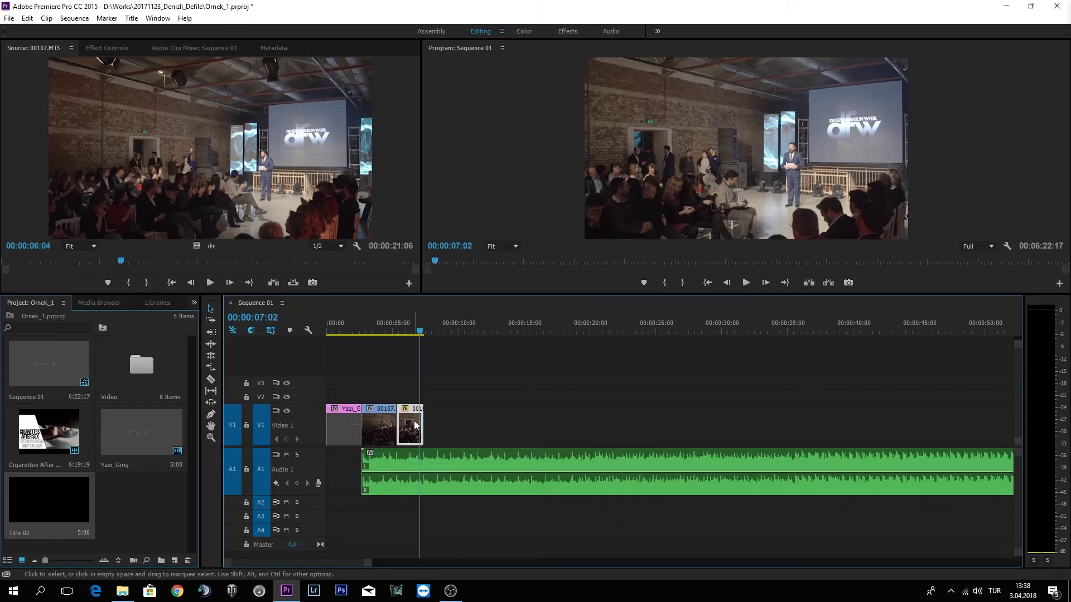
click(412, 328)
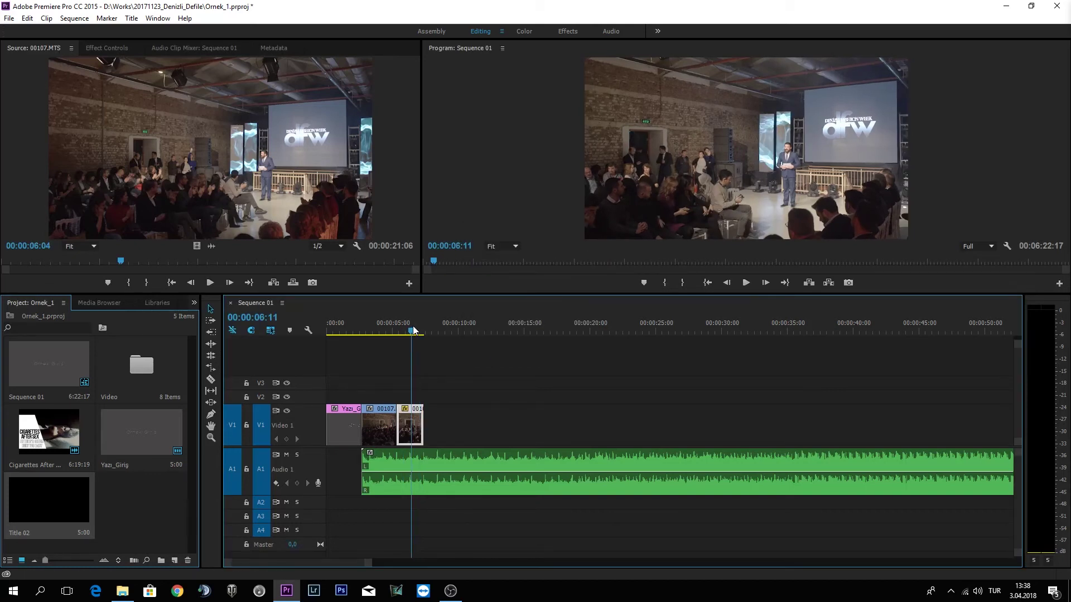
right_click(410, 432)
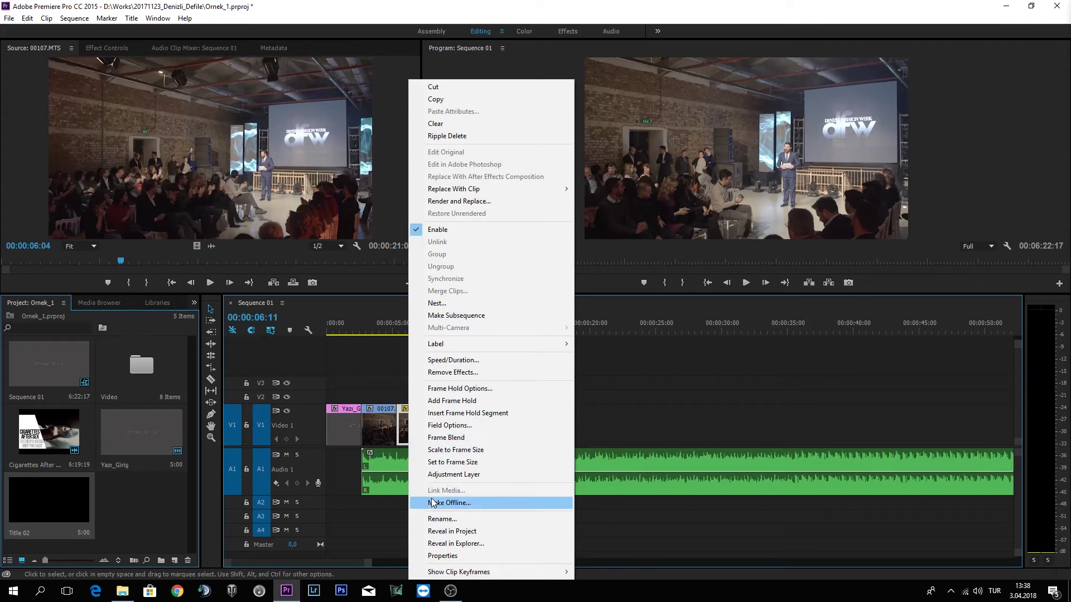
click(691, 380)
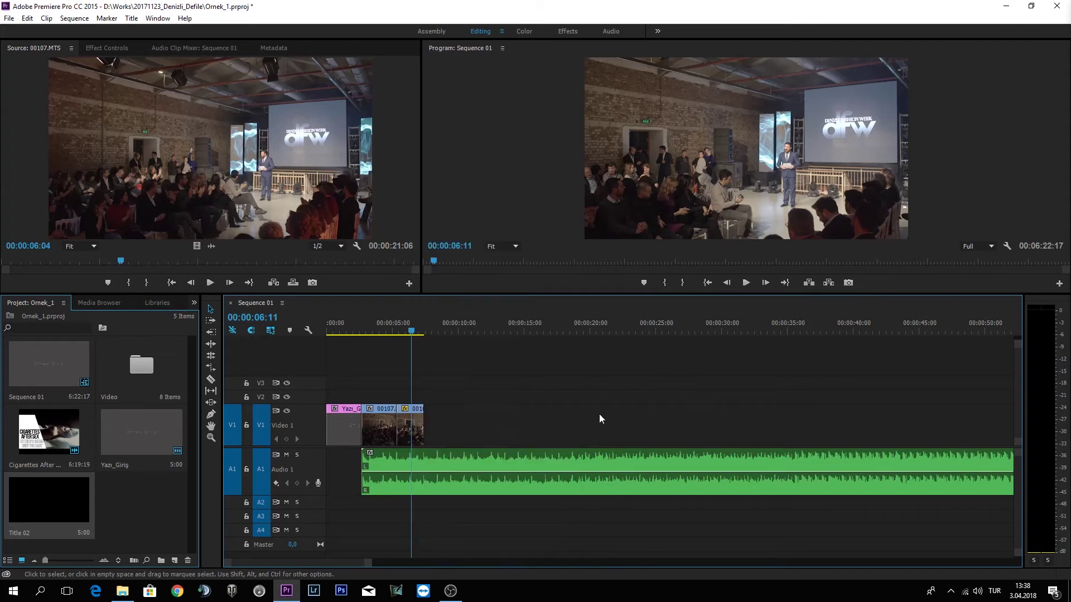
click(415, 436)
right_click(416, 436)
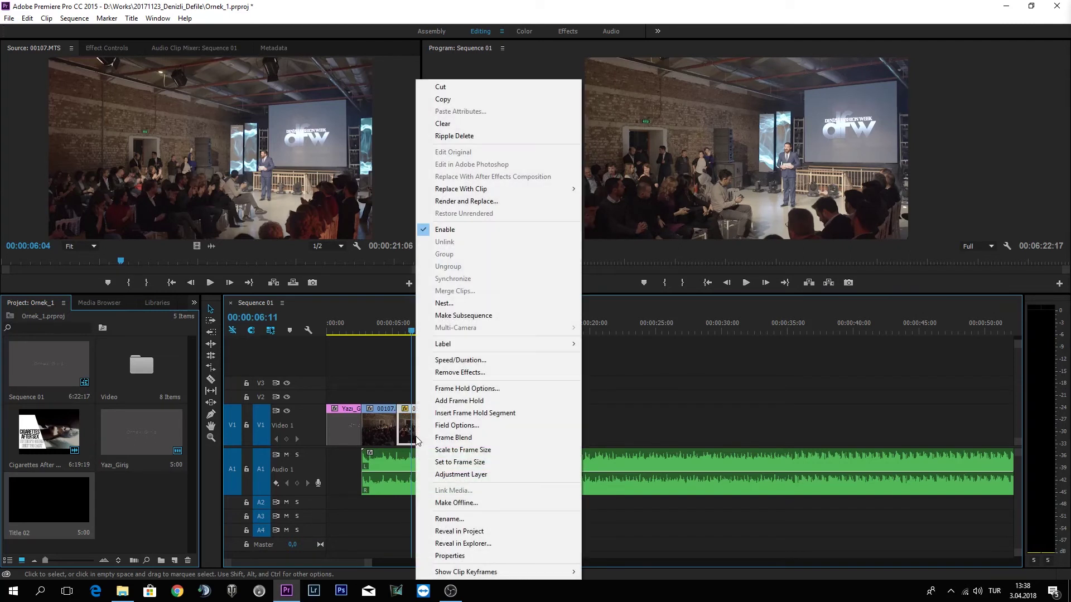
click(449, 556)
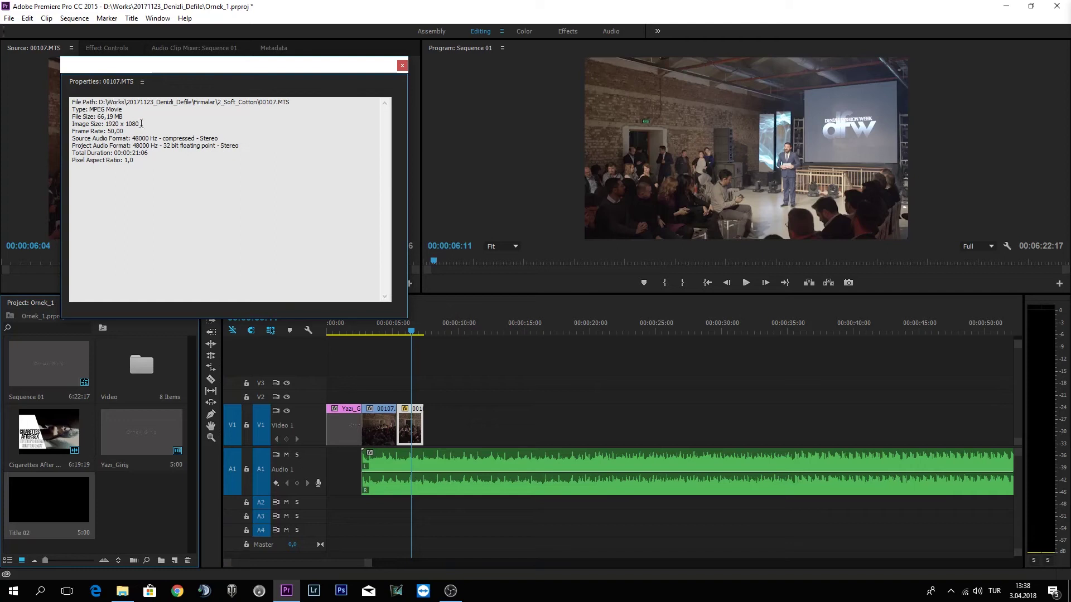
drag(107, 131, 141, 131)
- Close the file properties and show Effect Controls for the 00107 clip on Video 1
click(402, 65)
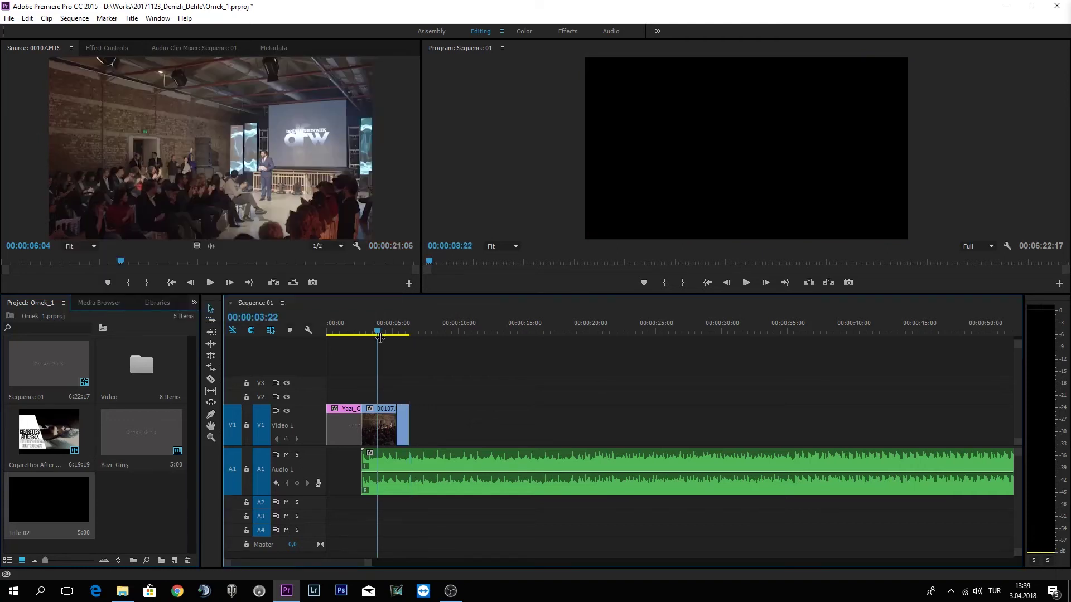
right_click(382, 416)
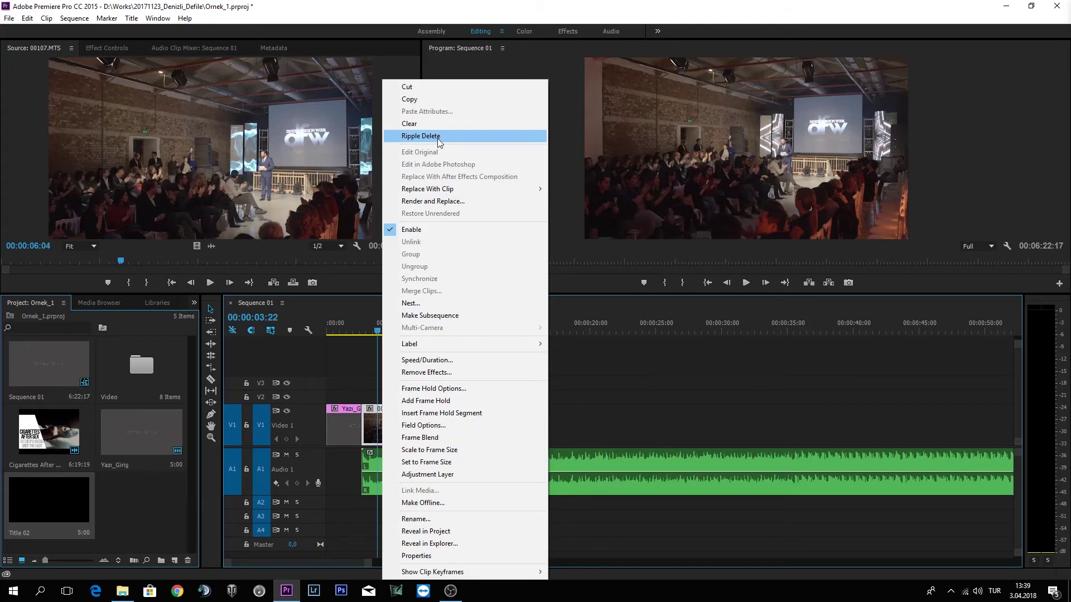
click(108, 49)
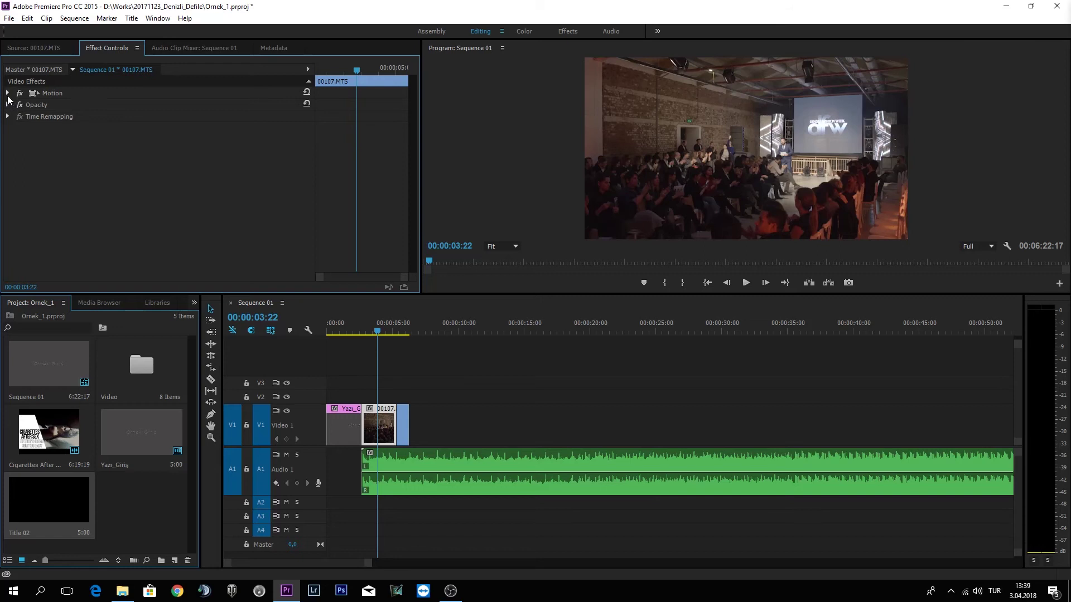
- Expand Motion and reset the footage Scale to 100, then bring up the effect settings options
click(8, 94)
mouse_move(164, 116)
mouse_down()
mouse_move(252, 116)
mouse_move(171, 115)
mouse_up()
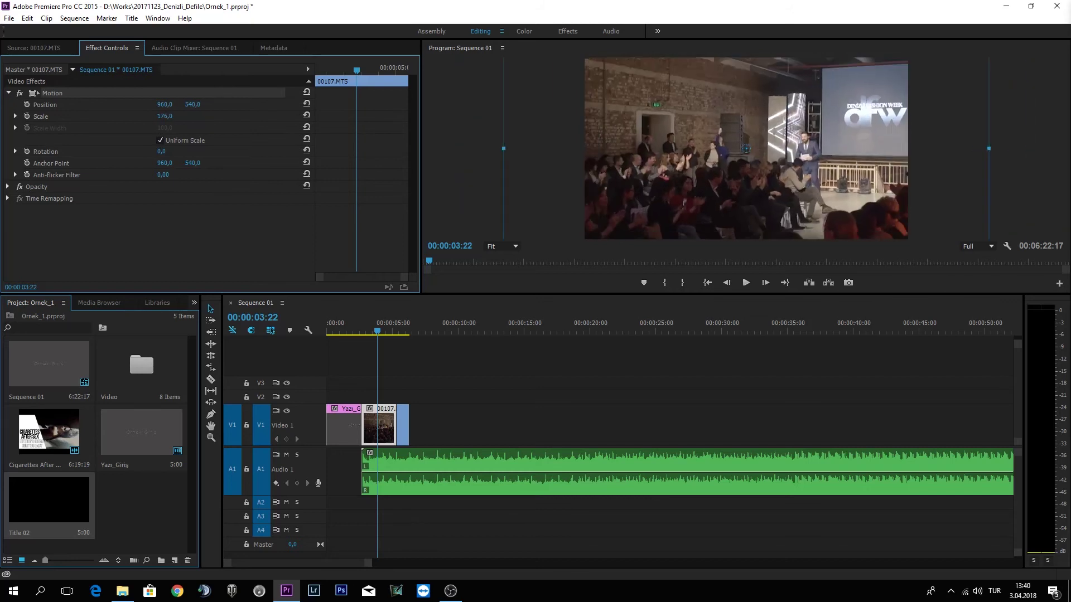
click(171, 115)
click(306, 115)
key(Up)
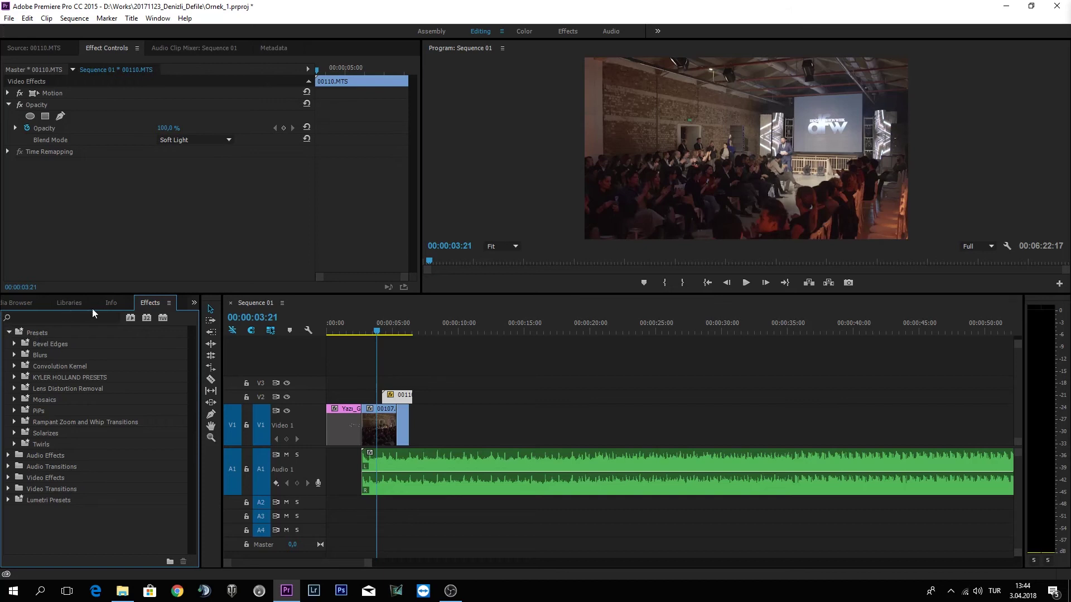
click(9, 333)
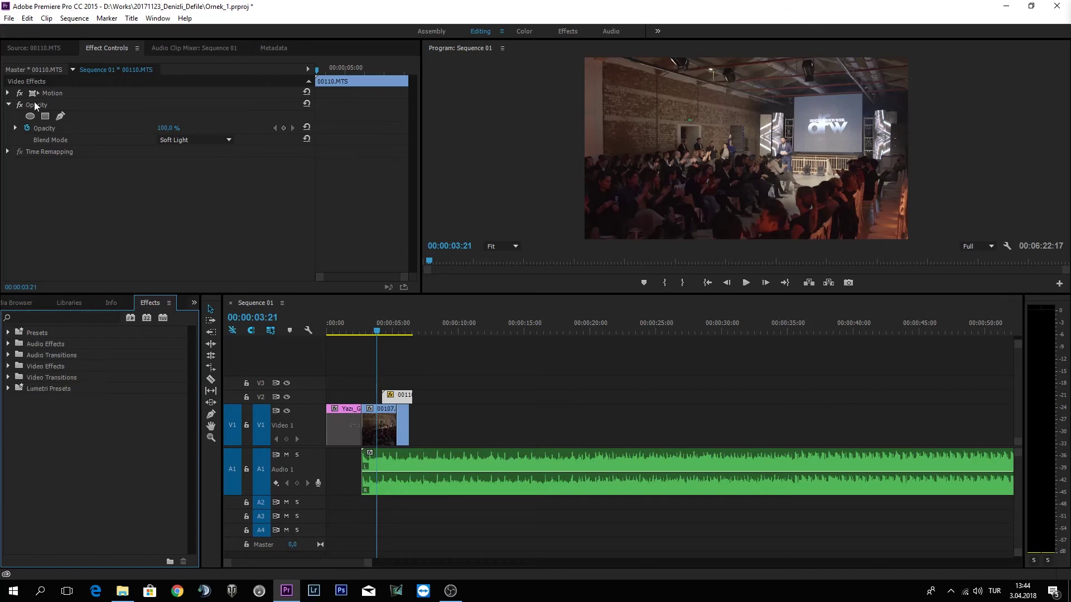
right_click(56, 179)
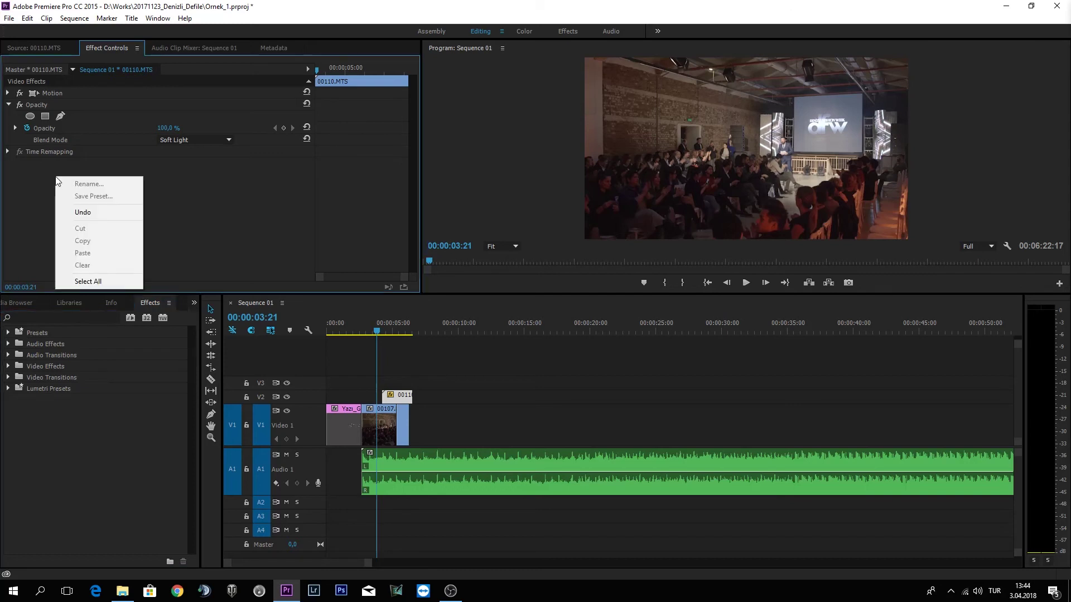
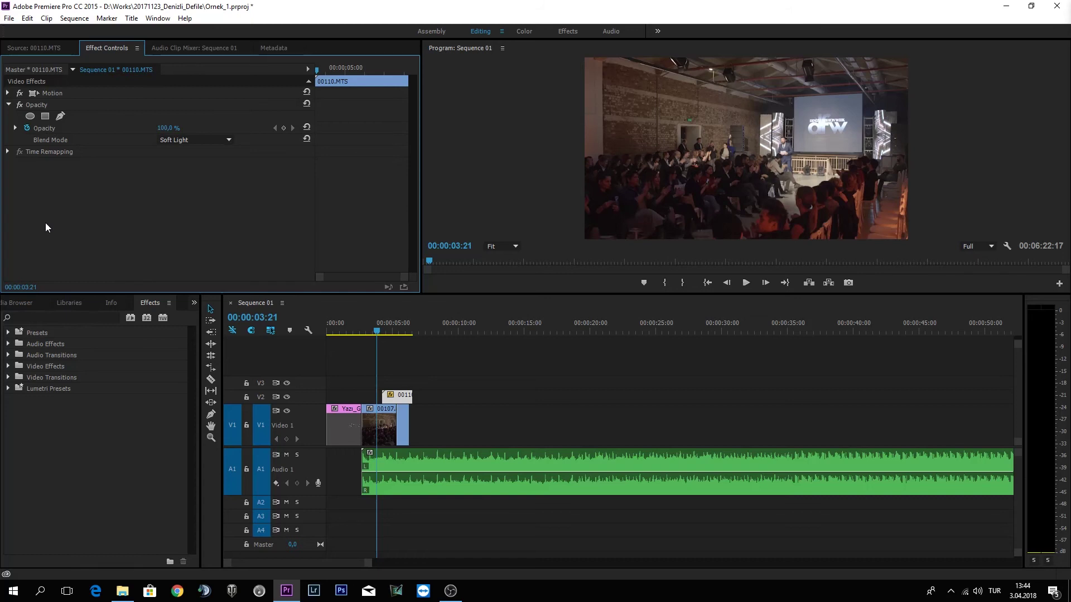
- Expand the Audio Transitions and Video Effects categories in the Effects panel
right_click(56, 223)
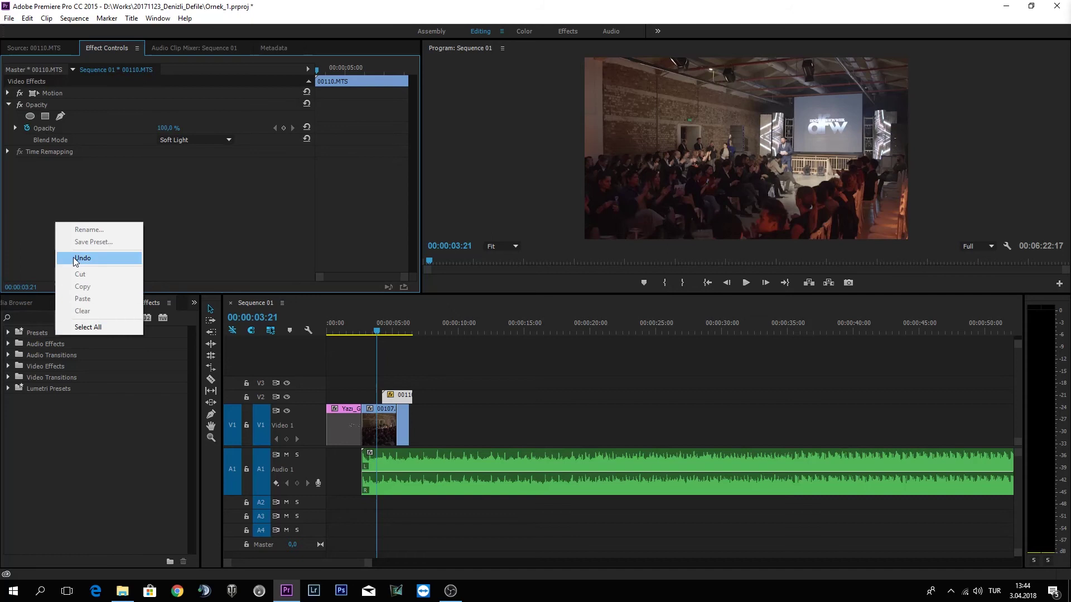
click(283, 212)
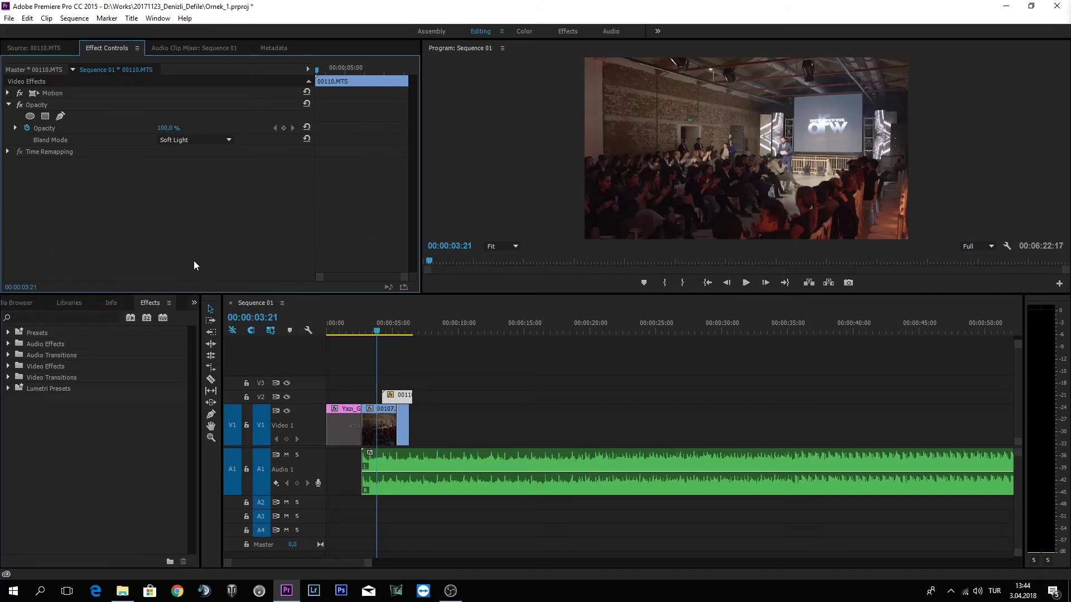
click(7, 344)
click(8, 344)
click(9, 355)
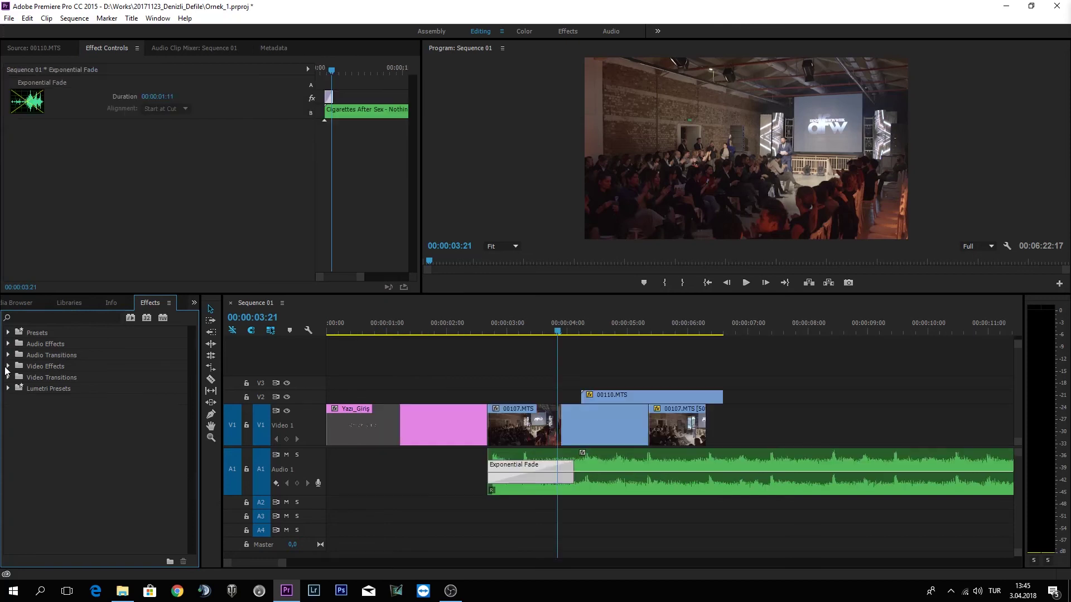
click(8, 367)
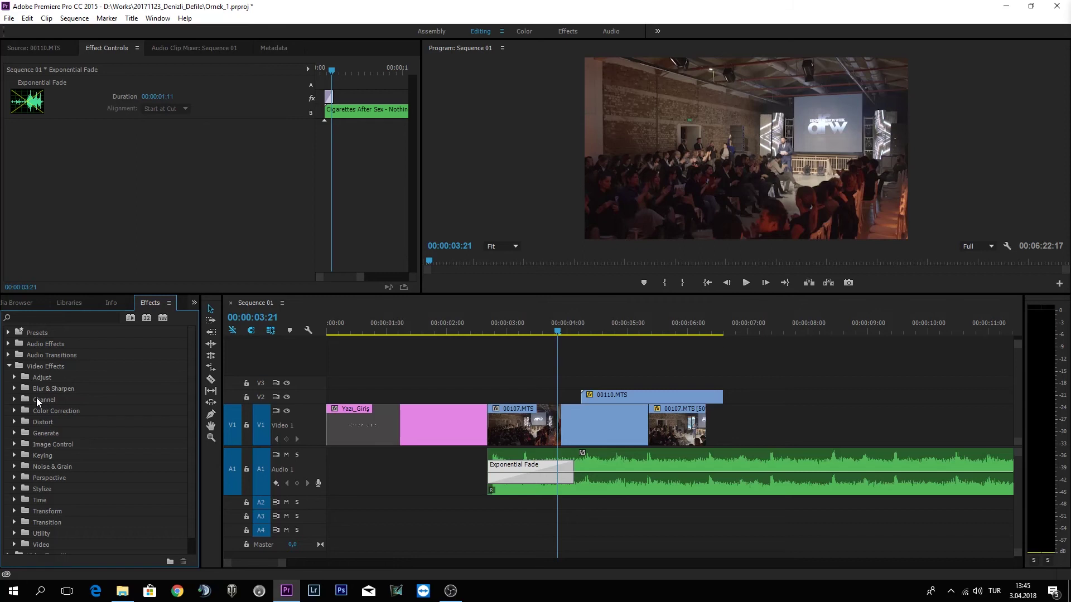
- Apply a Film Dissolve to the start of 00110.MTS and preview it
click(6, 367)
click(6, 379)
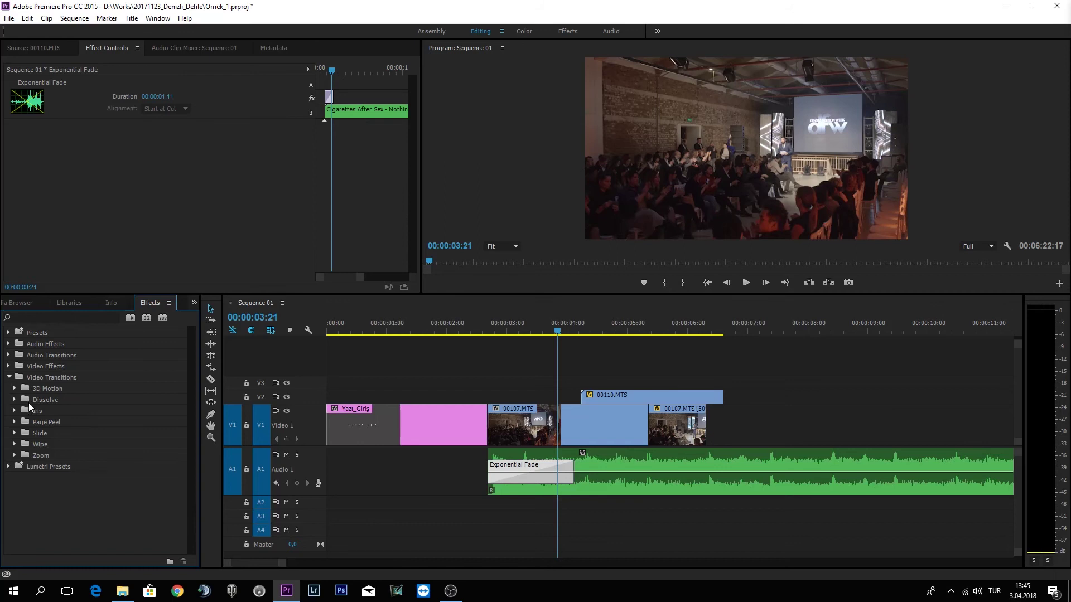
click(14, 399)
mouse_move(40, 455)
mouse_down()
mouse_move(177, 426)
mouse_move(583, 398)
mouse_up()
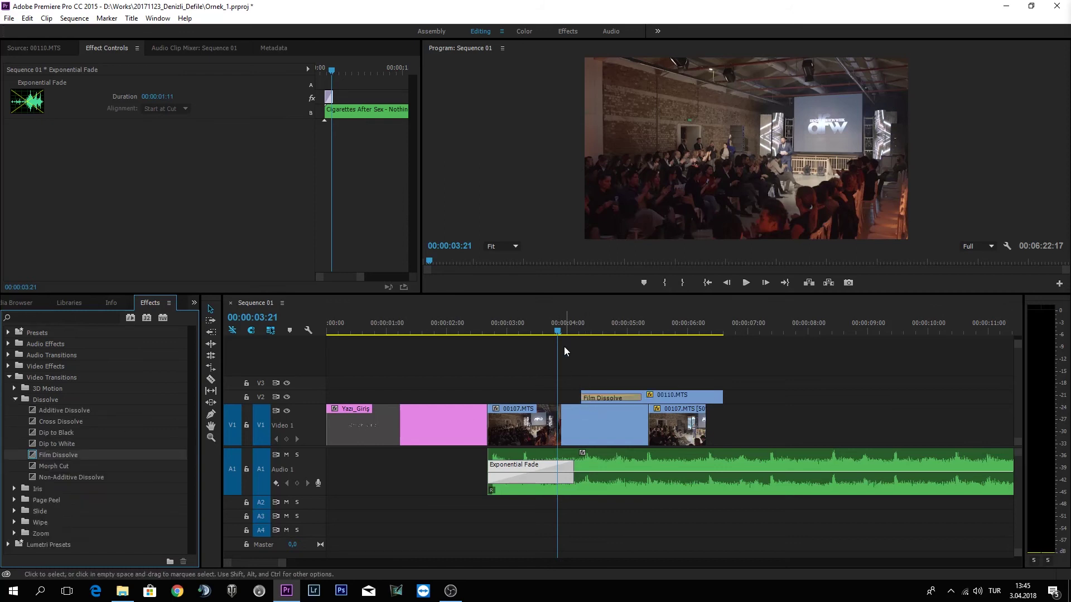
drag(601, 323, 541, 328)
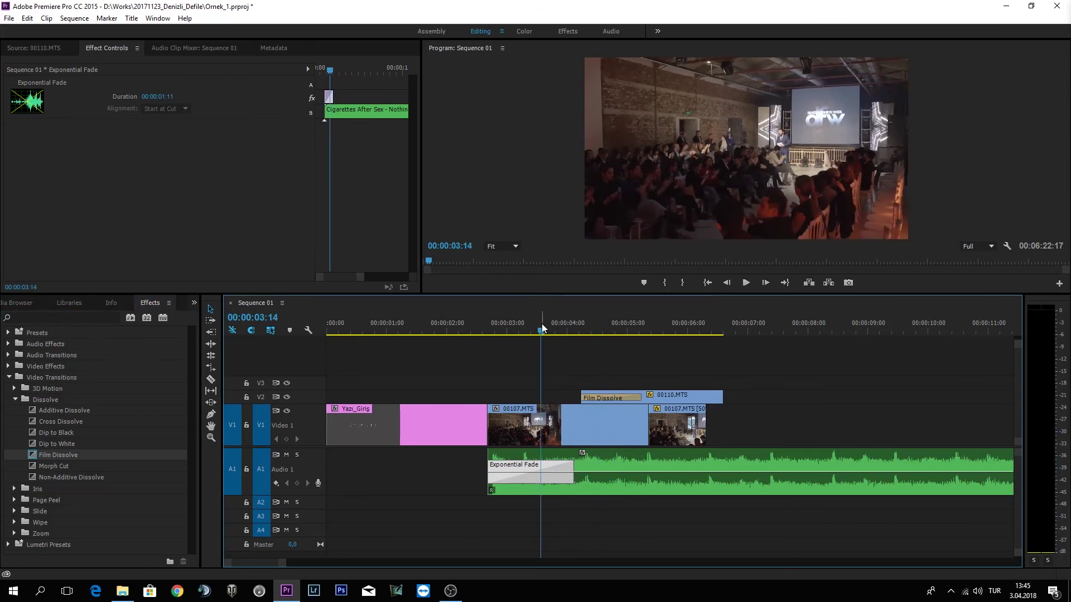
key(space)
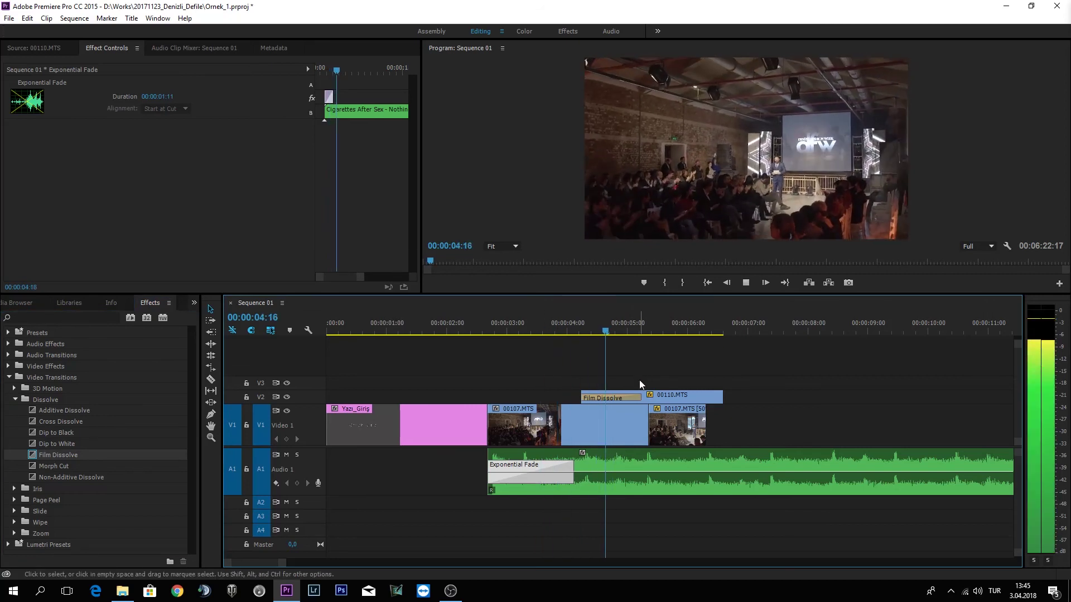
key(space)
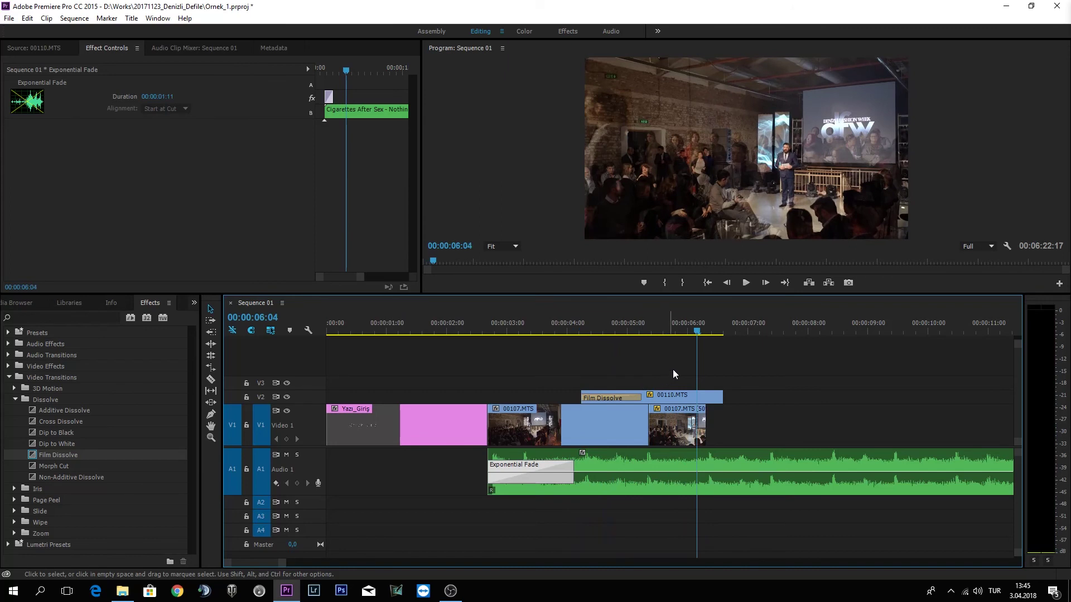
- Replace the Film Dissolve with Dip to Black and play it back
drag(682, 328, 613, 328)
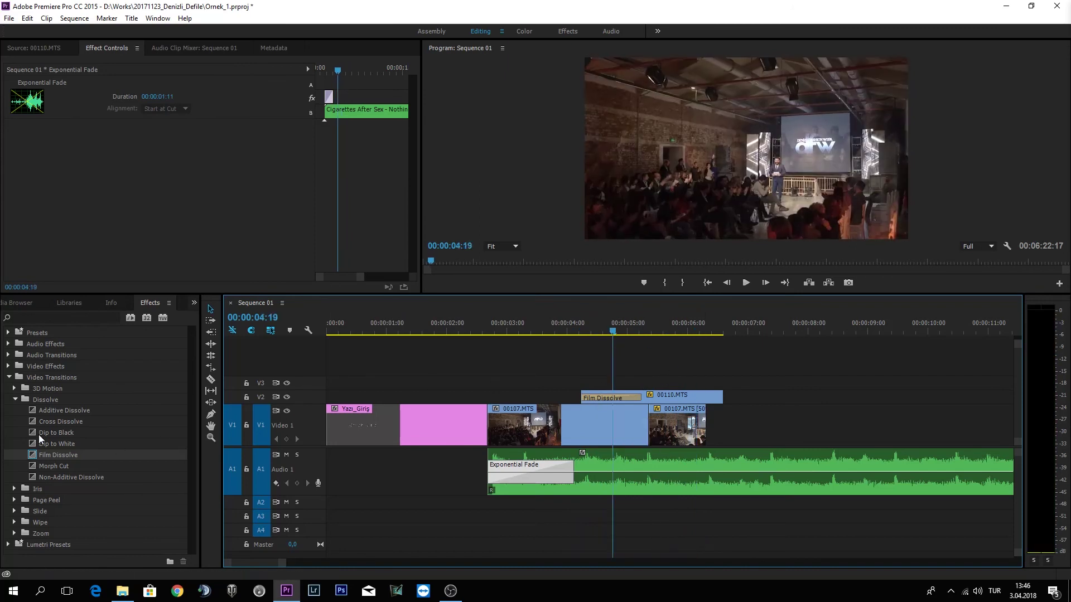
drag(40, 439, 583, 399)
click(578, 325)
key(space)
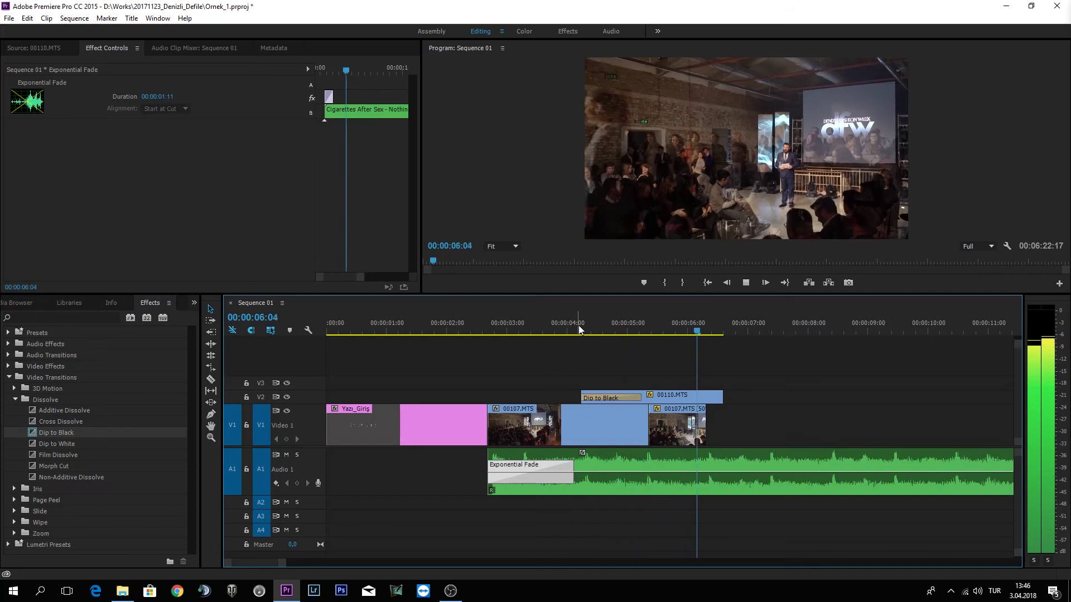
click(7, 377)
- Browse the Cinematic Lumetri looks in a wider Effects panel, then cue the playhead to 00:00:00:00
click(7, 390)
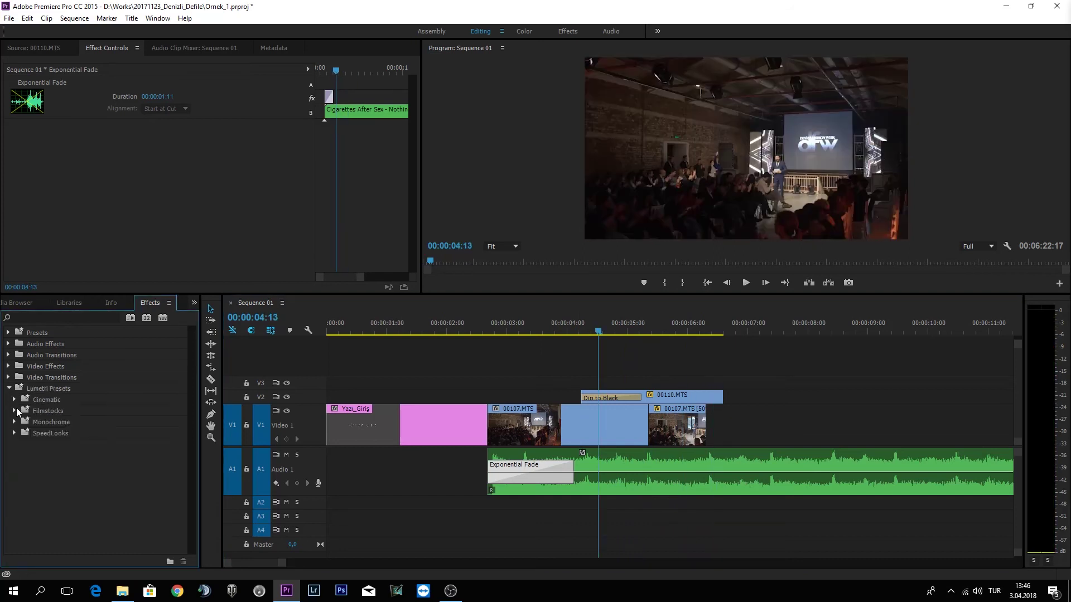
click(15, 401)
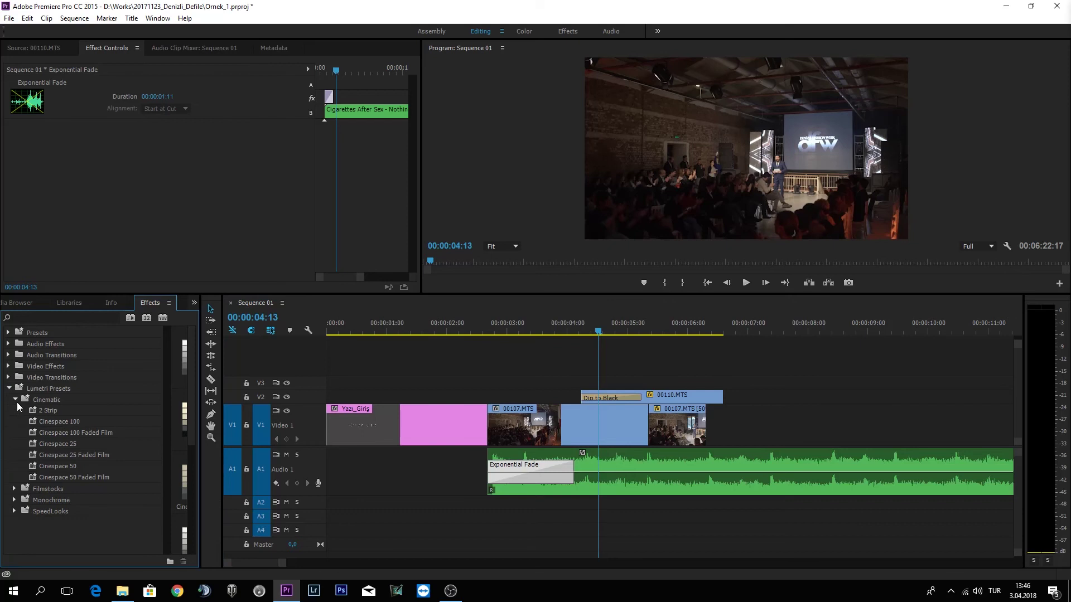
mouse_move(200, 451)
mouse_down()
mouse_move(356, 452)
mouse_move(316, 450)
mouse_move(334, 451)
mouse_up()
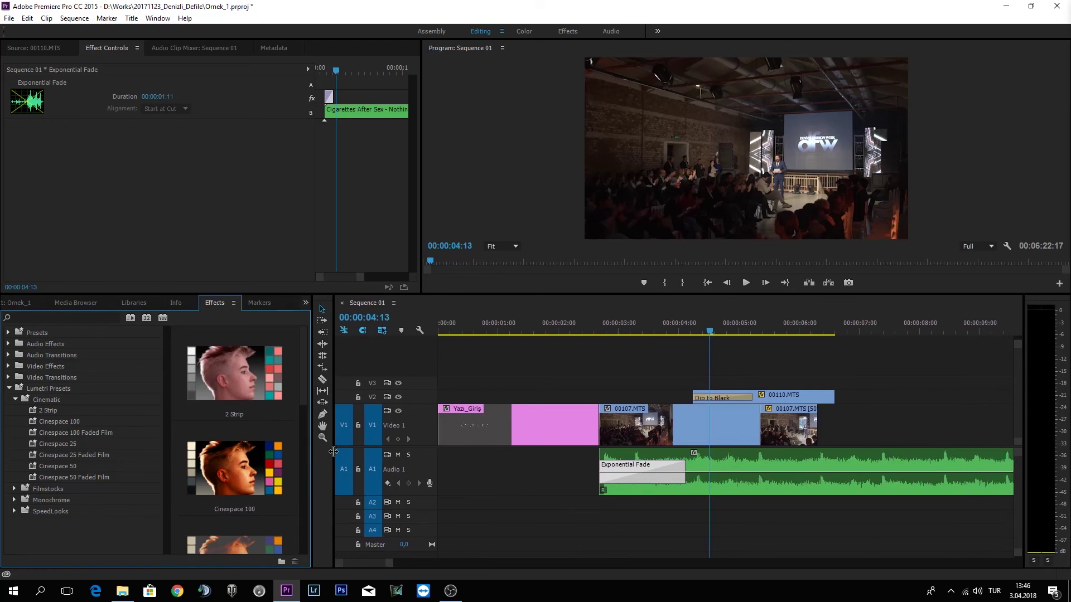
click(9, 388)
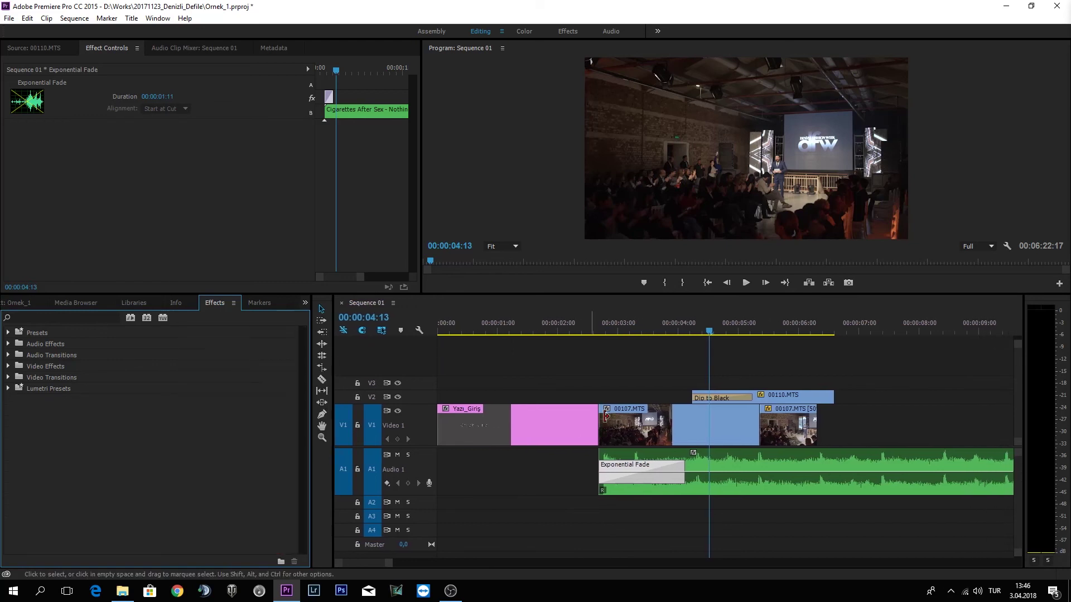
key(Home)
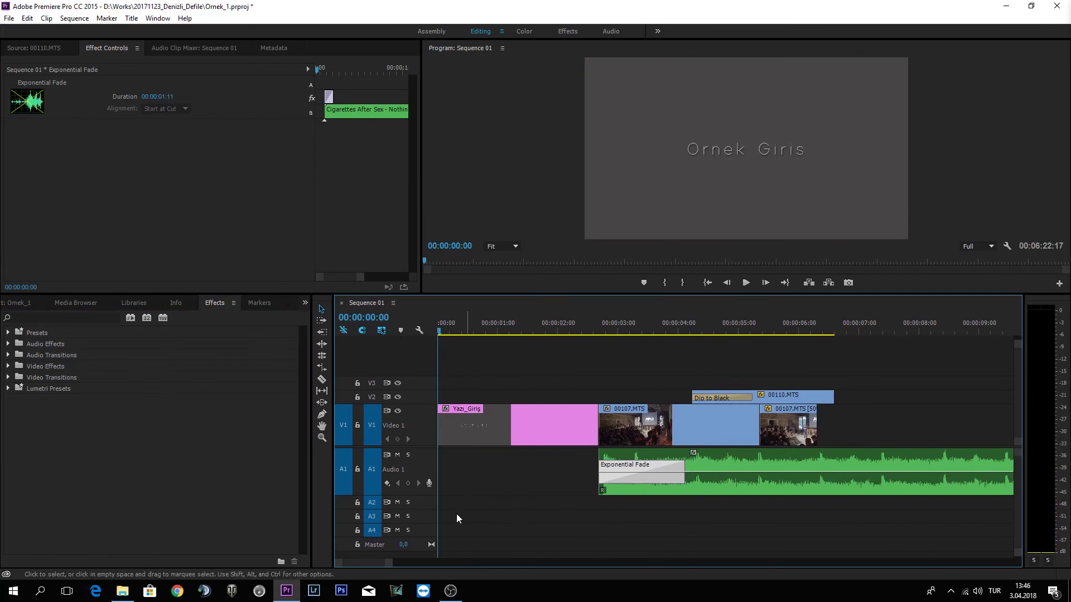
- Open the media export settings from the File menu
drag(390, 563, 436, 554)
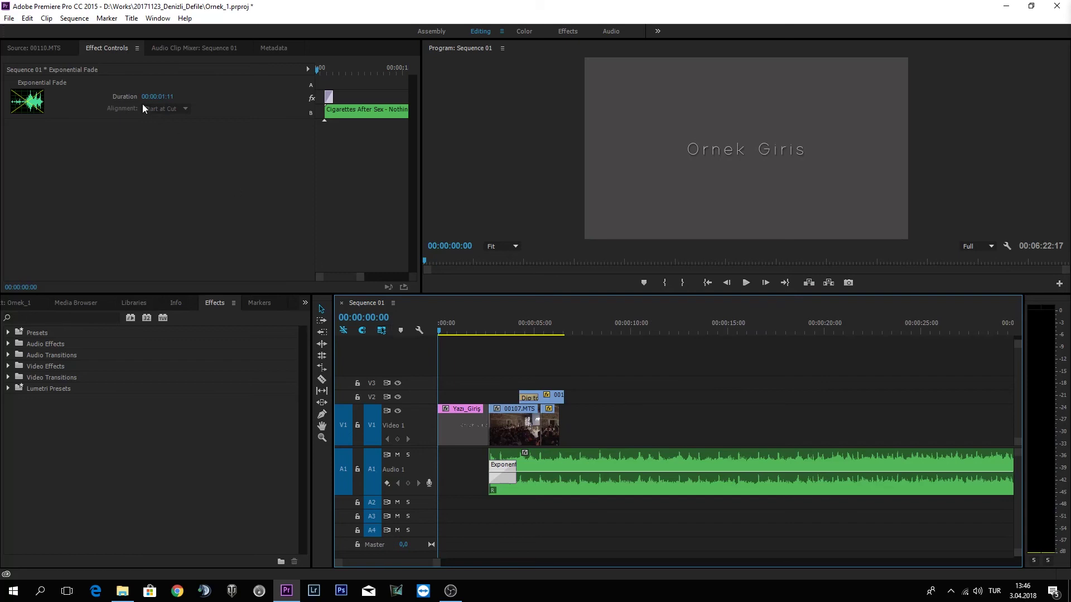
click(10, 20)
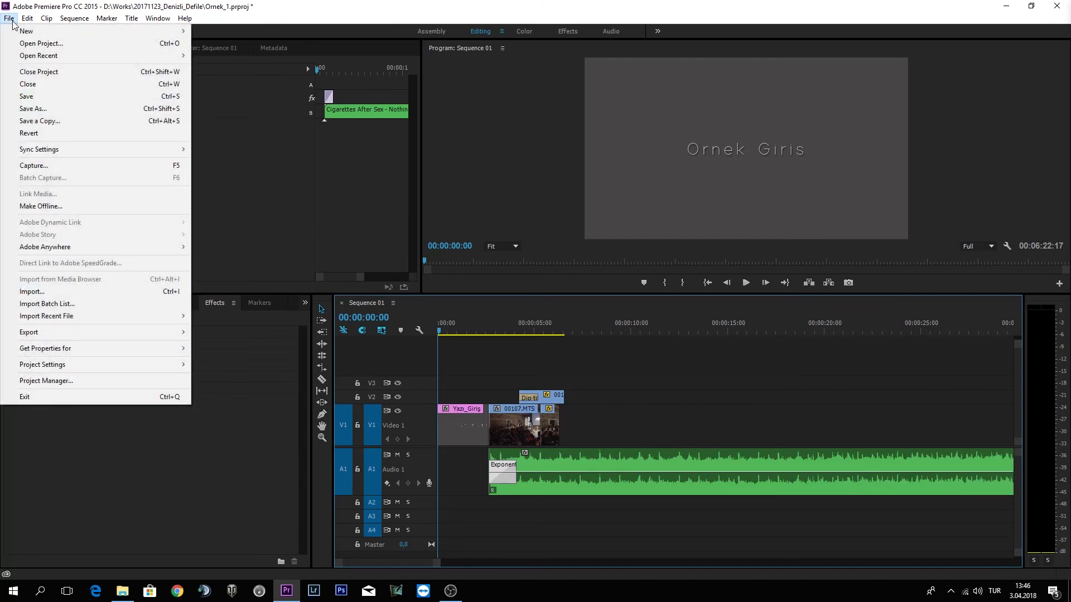
mouse_move(88, 333)
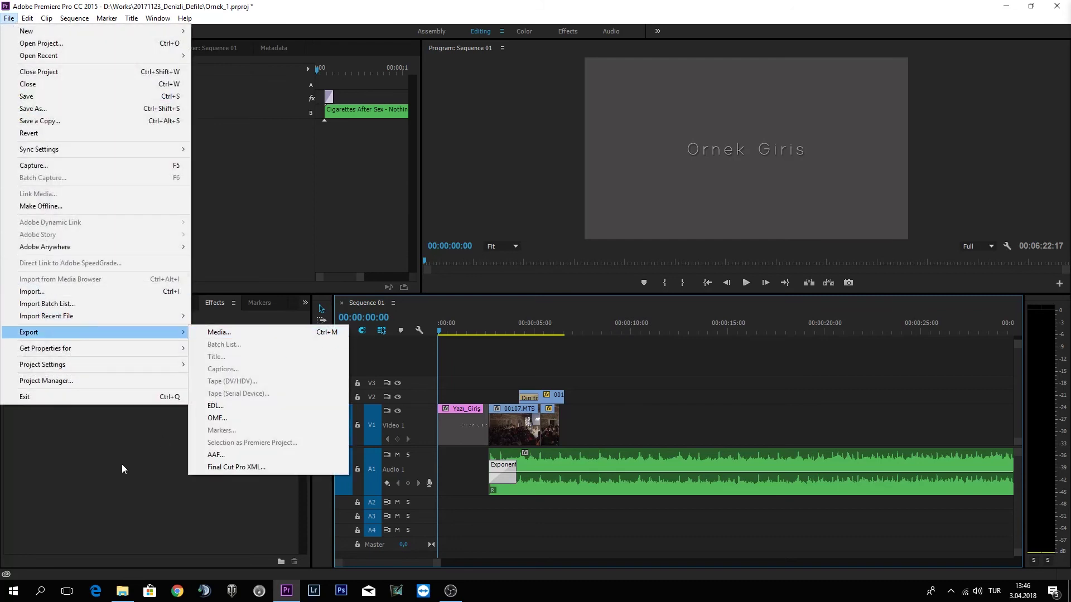
click(334, 333)
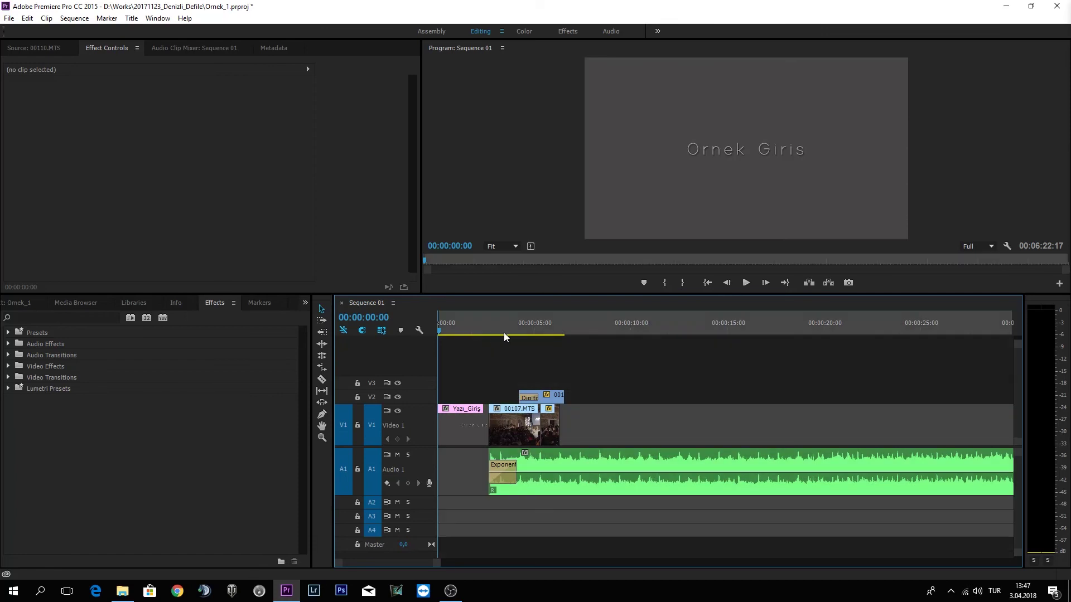
- Mark the sequence Out point at 00:00:06:14 and open Export Settings with Ctrl+M
drag(562, 326, 566, 325)
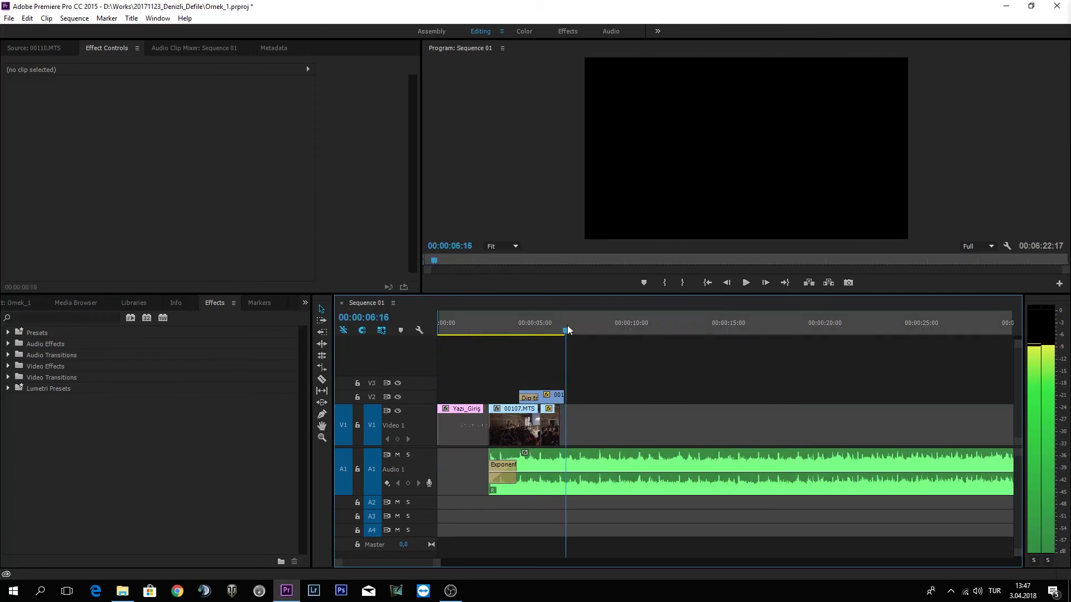
key(o)
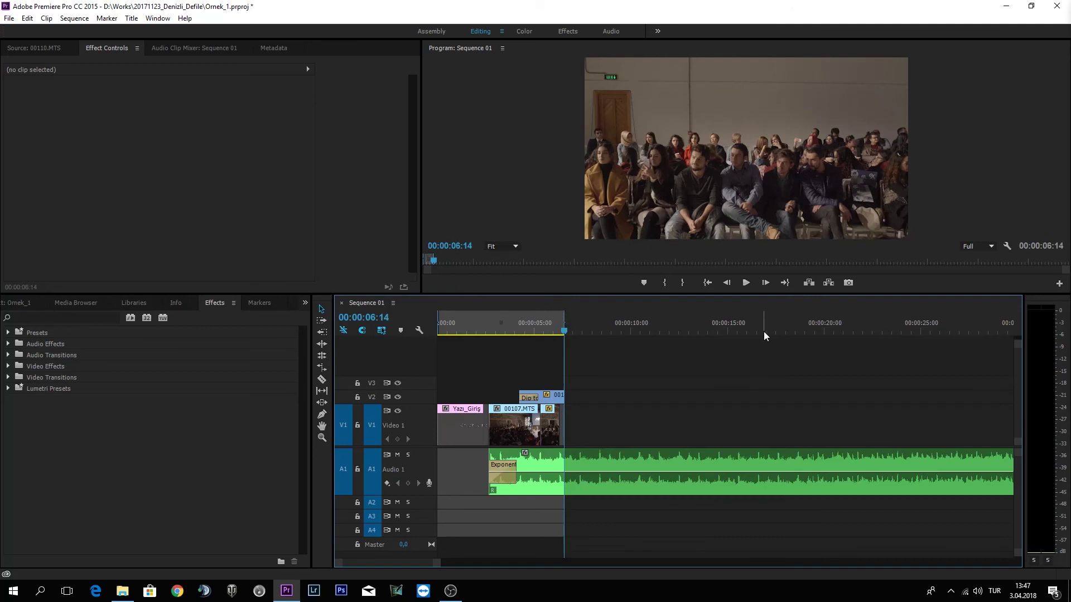
drag(566, 332, 504, 329)
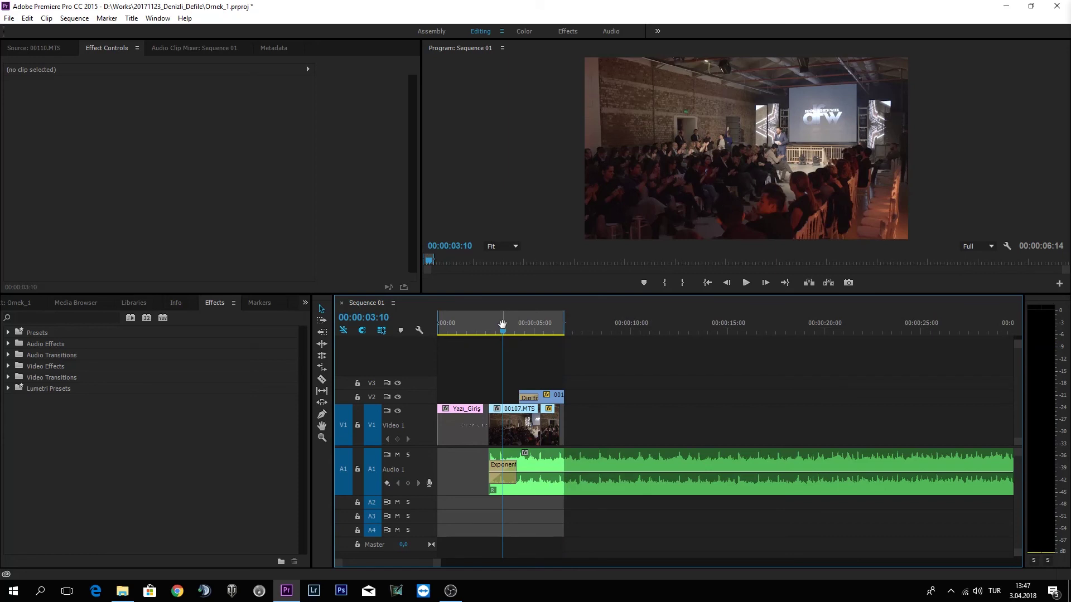
key(ctrl+m)
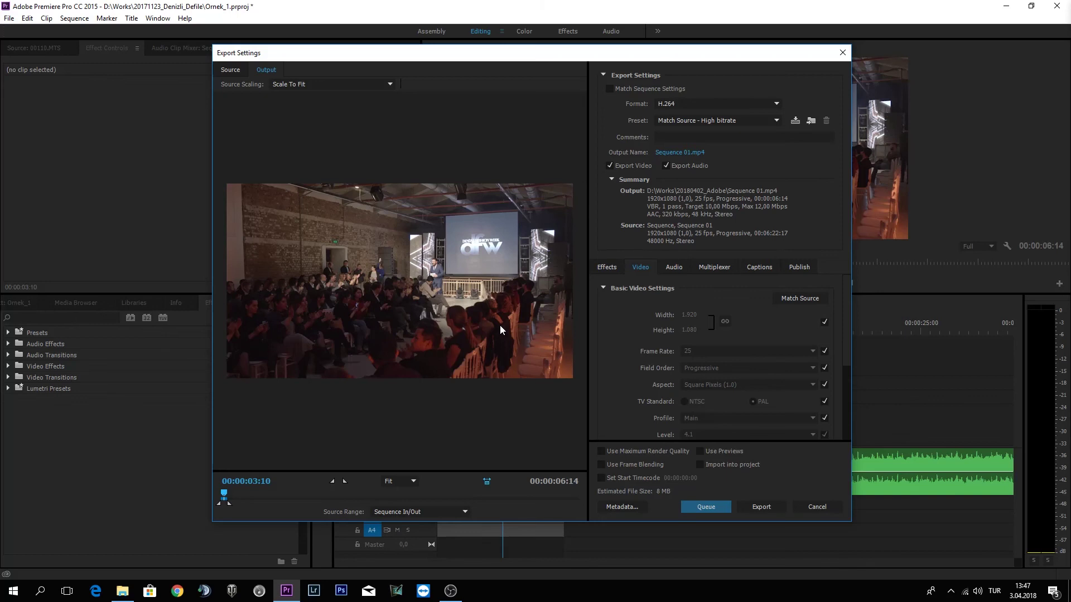
click(666, 125)
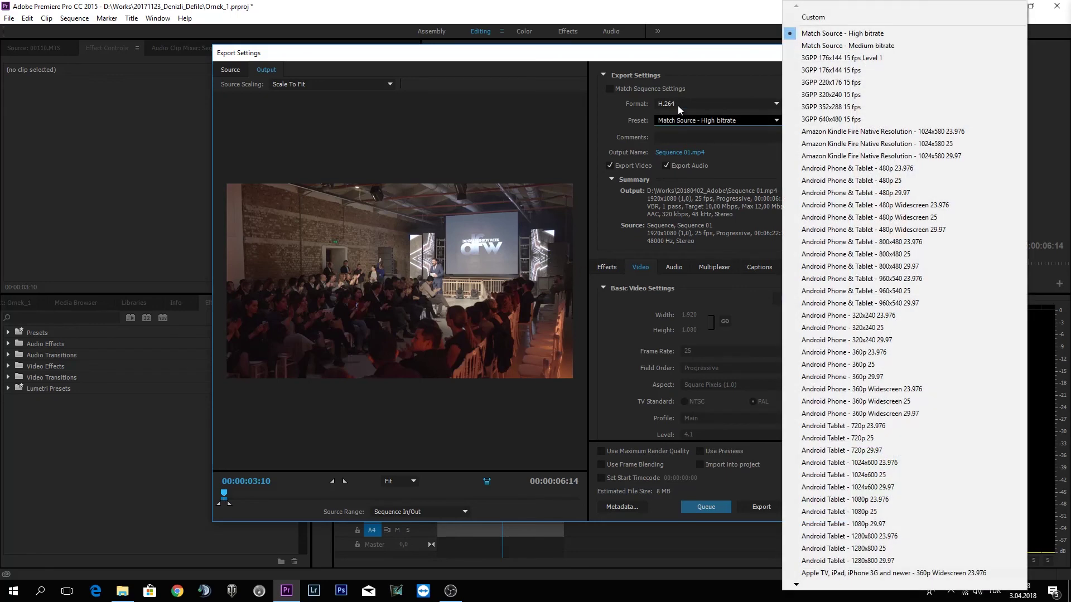
click(678, 106)
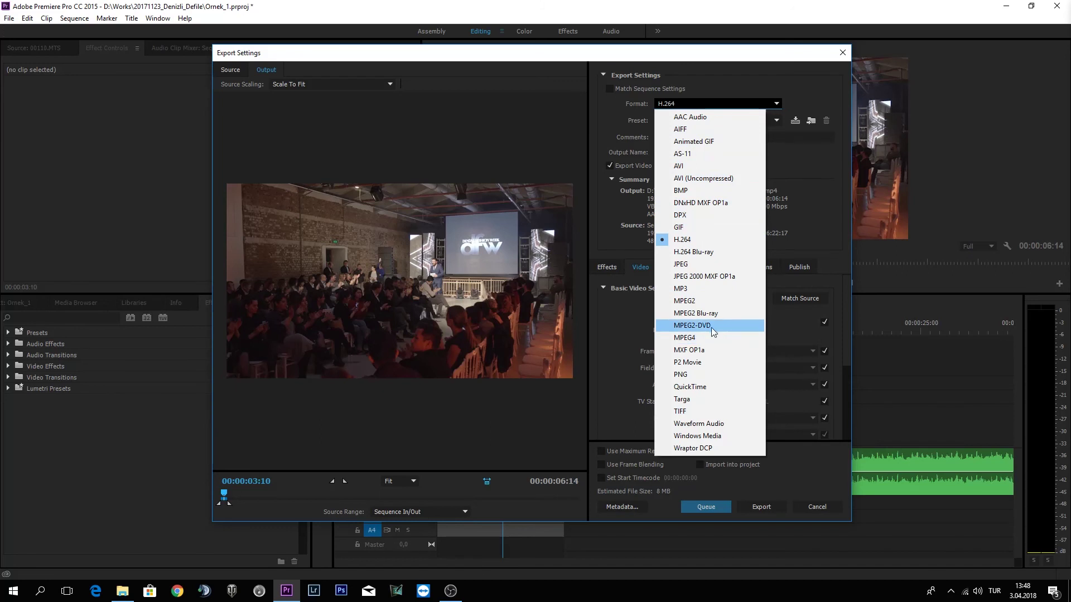
- Keep H.264 format and choose the YouTube 1080p HD preset (High profile, 16 Mbps)
click(704, 239)
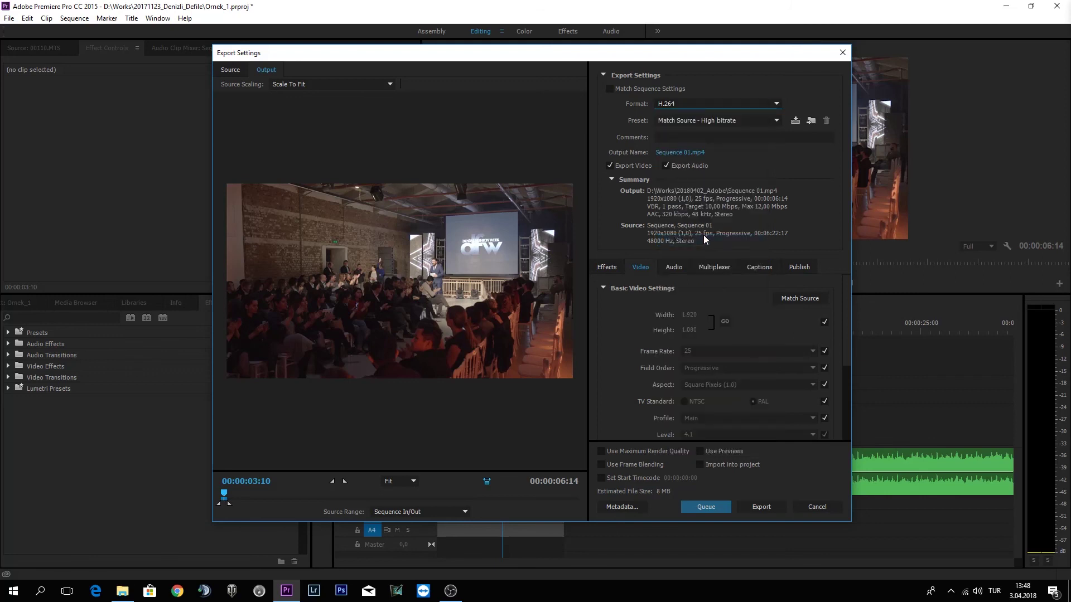
click(684, 127)
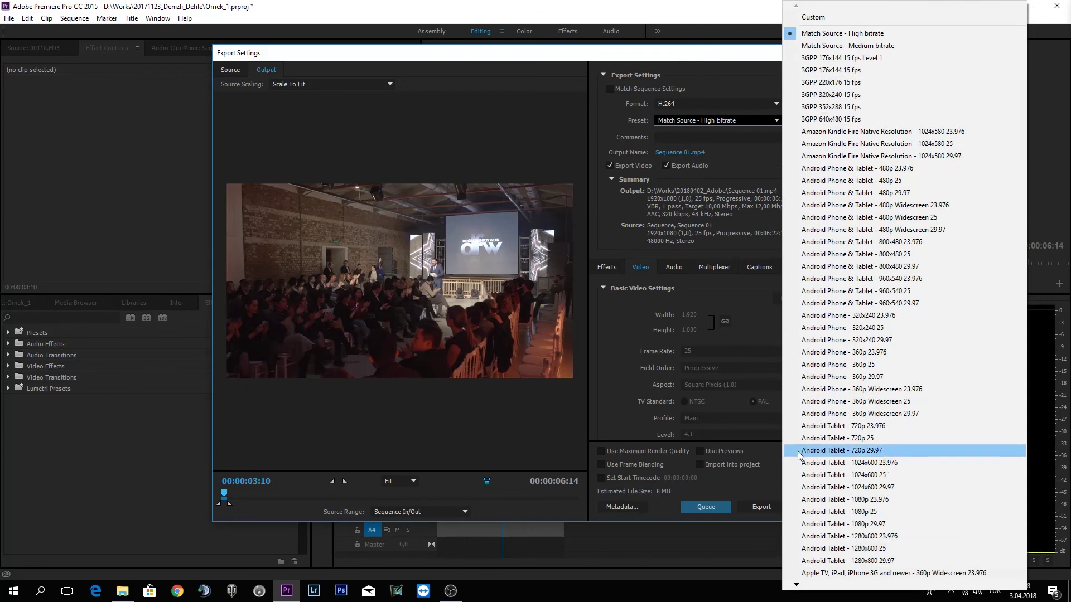
key(y)
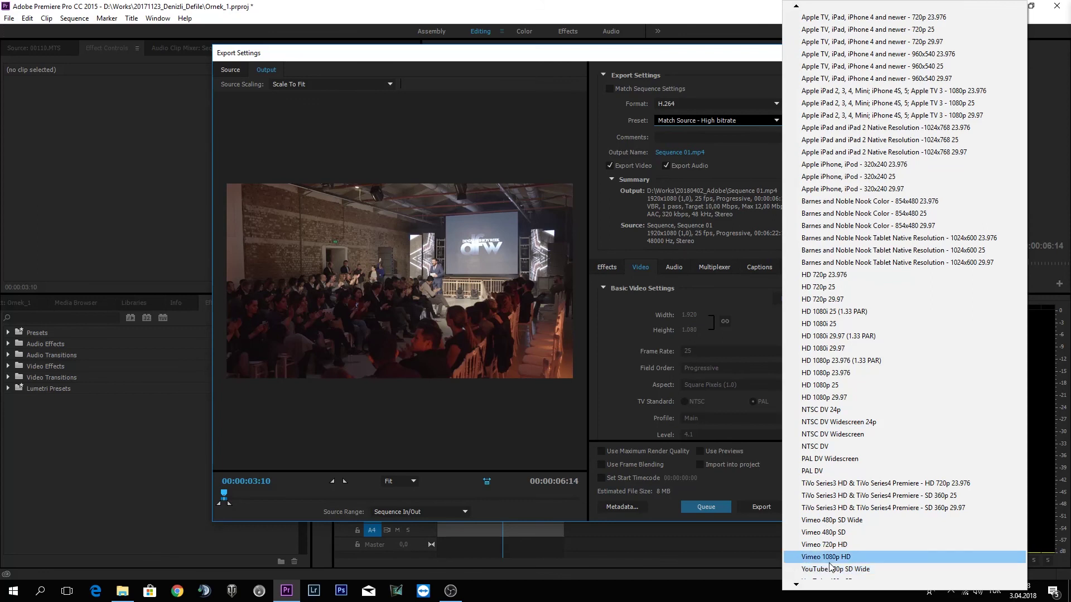
mouse_move(833, 583)
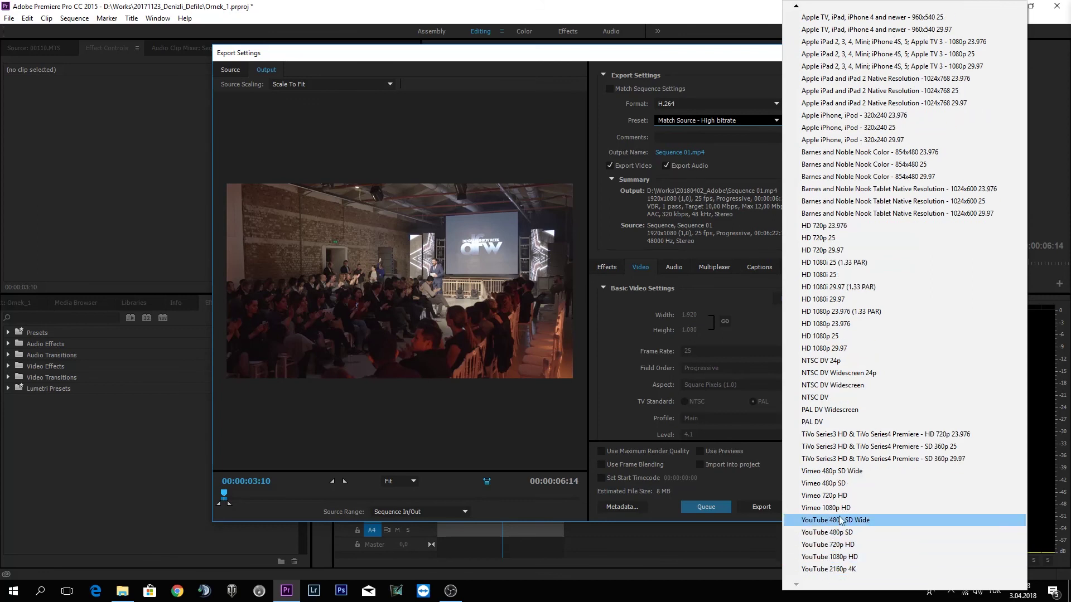
click(841, 558)
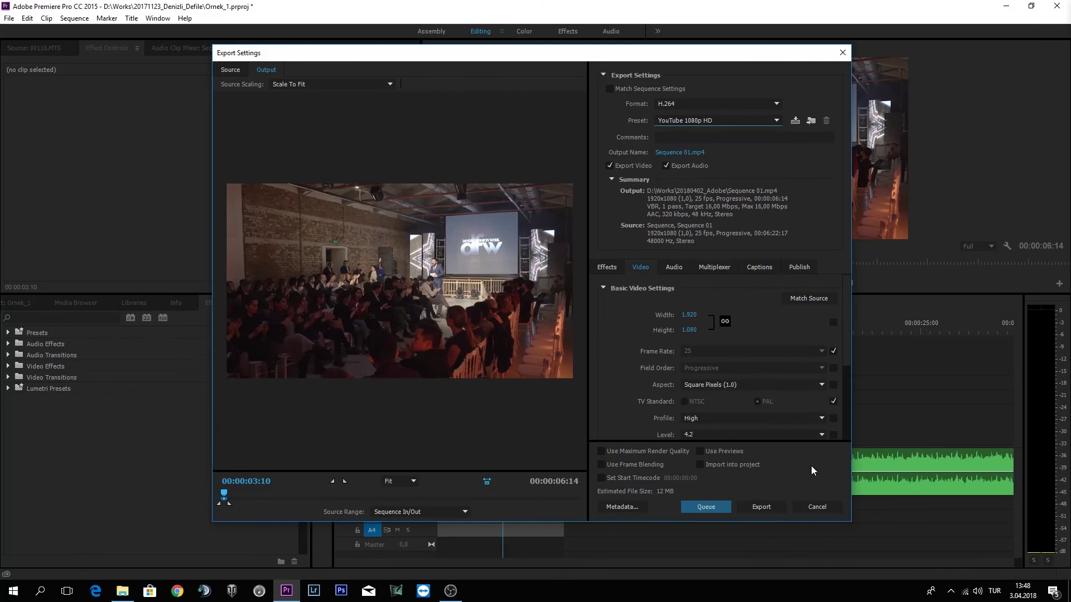
drag(844, 320, 849, 376)
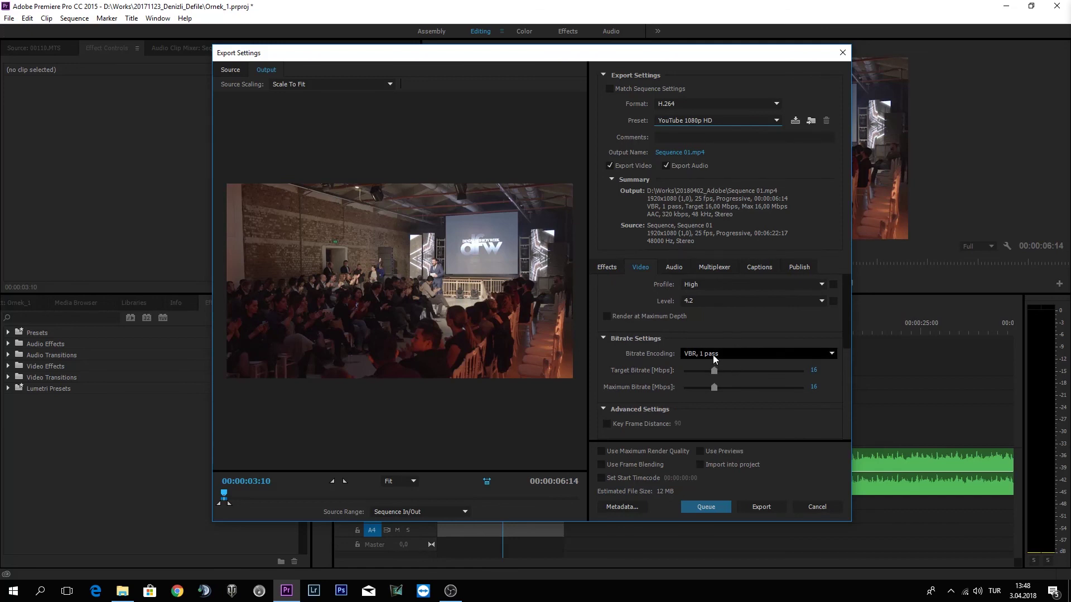
- Set bitrate encoding to VBR, 2 pass with a 62,5 Mbps target bitrate
click(713, 356)
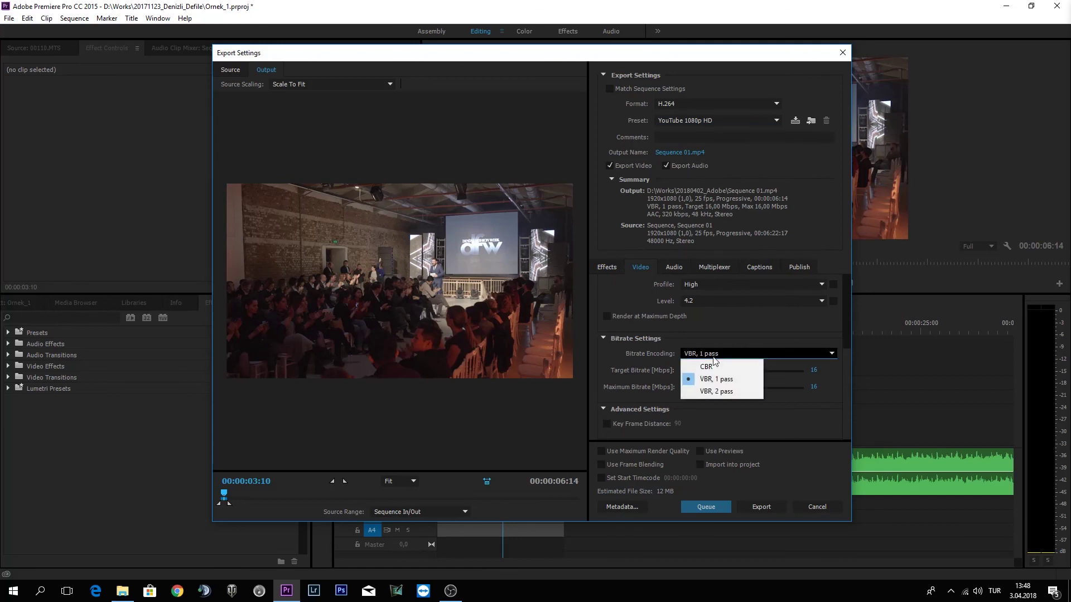
click(705, 391)
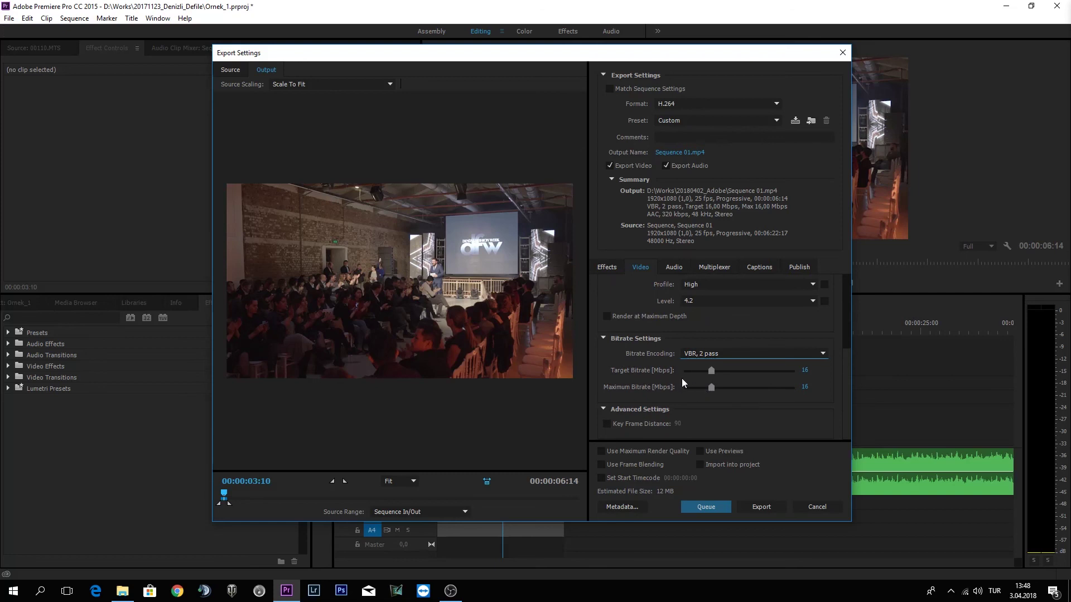
drag(711, 370, 795, 370)
click(748, 354)
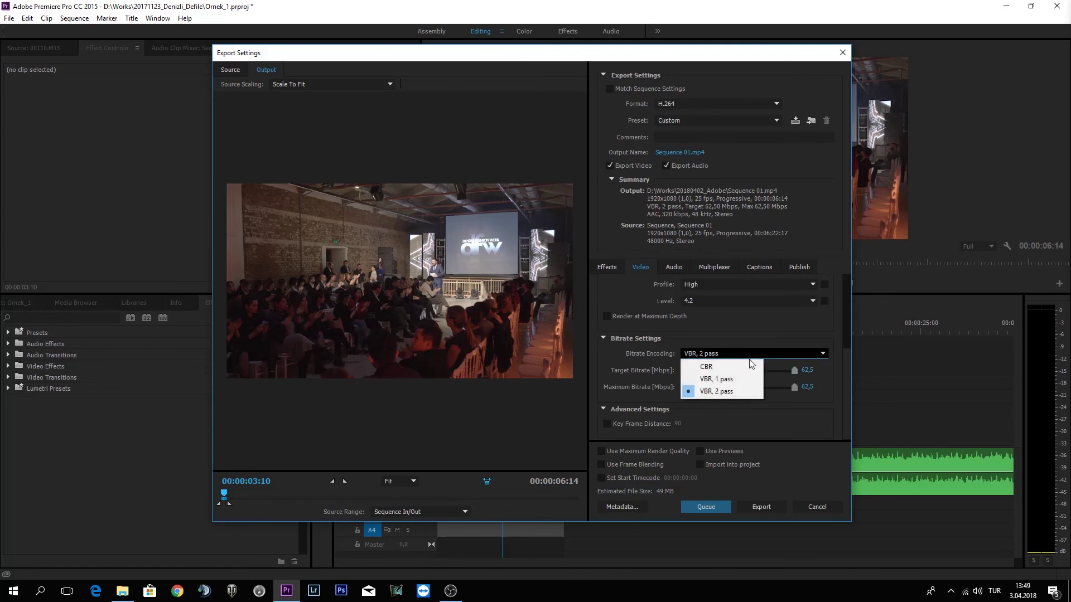
click(794, 429)
drag(794, 372, 700, 372)
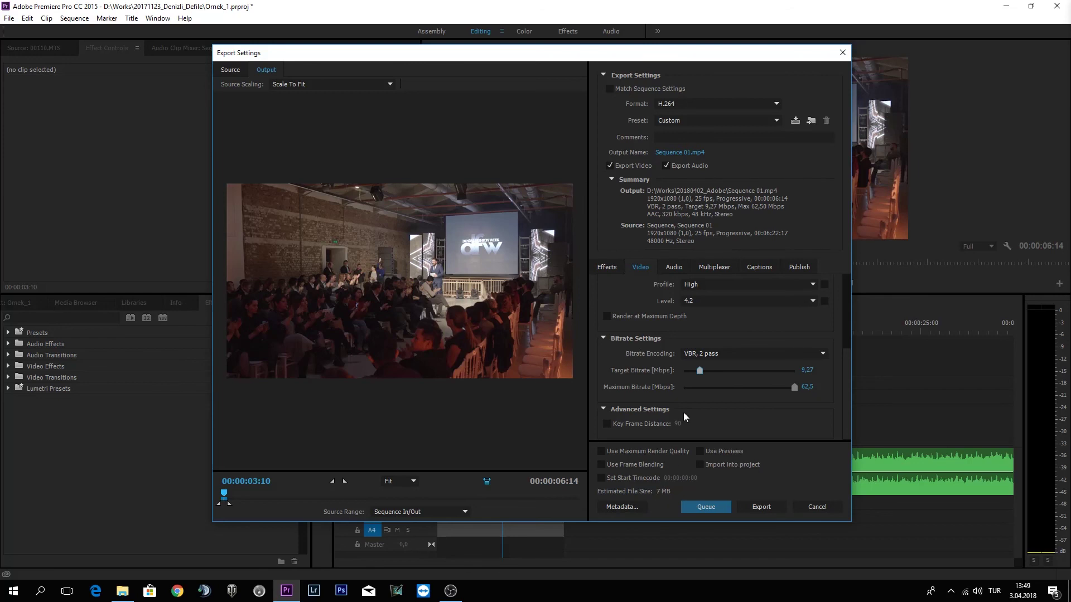
drag(701, 370, 868, 378)
- Keep the Custom preset and open the output file name window
click(690, 119)
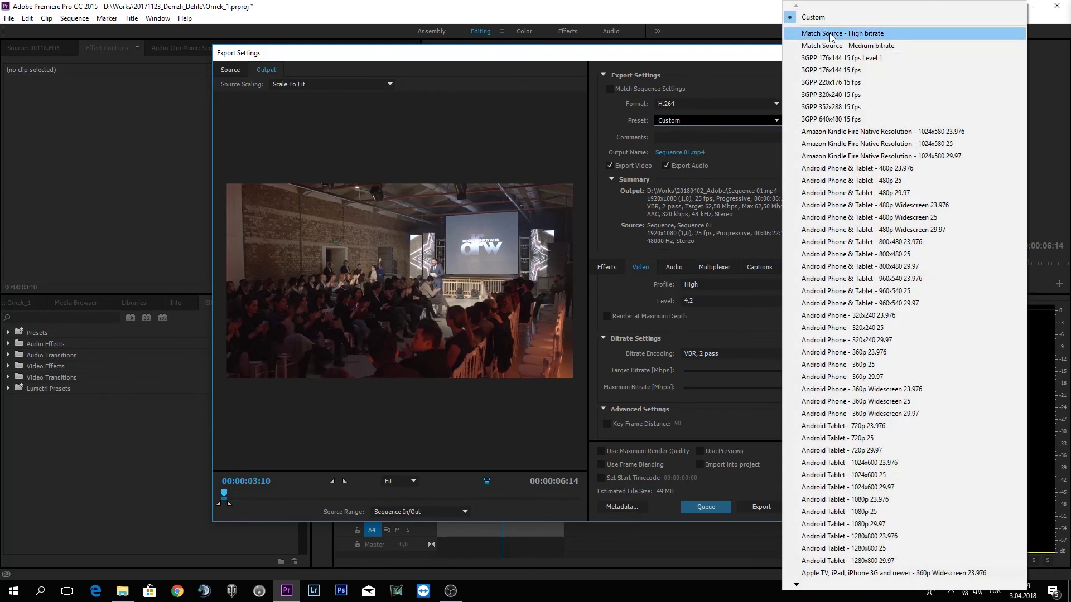
click(716, 121)
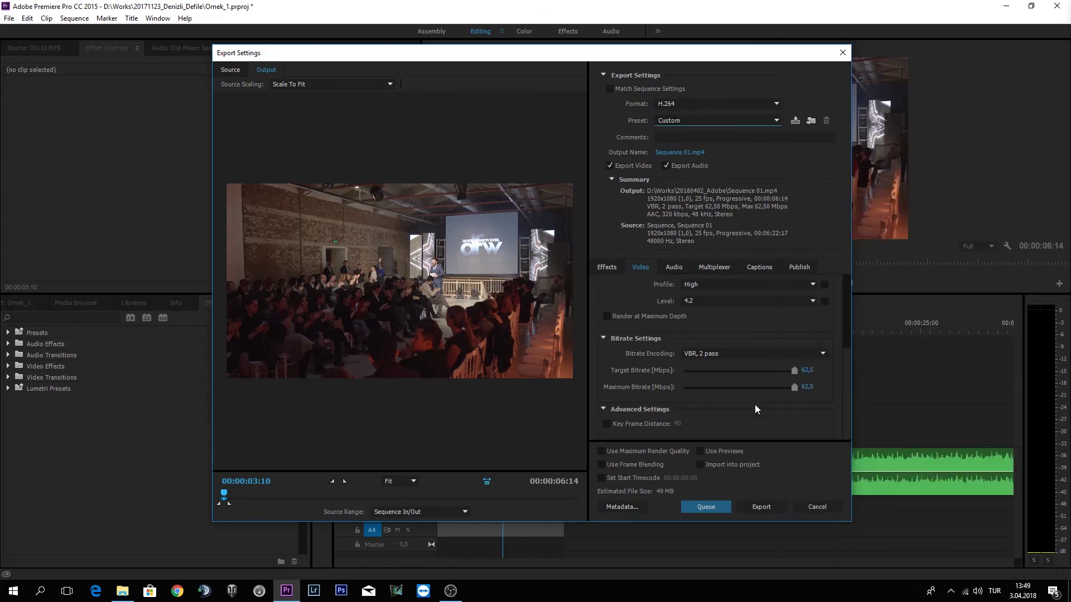
click(681, 153)
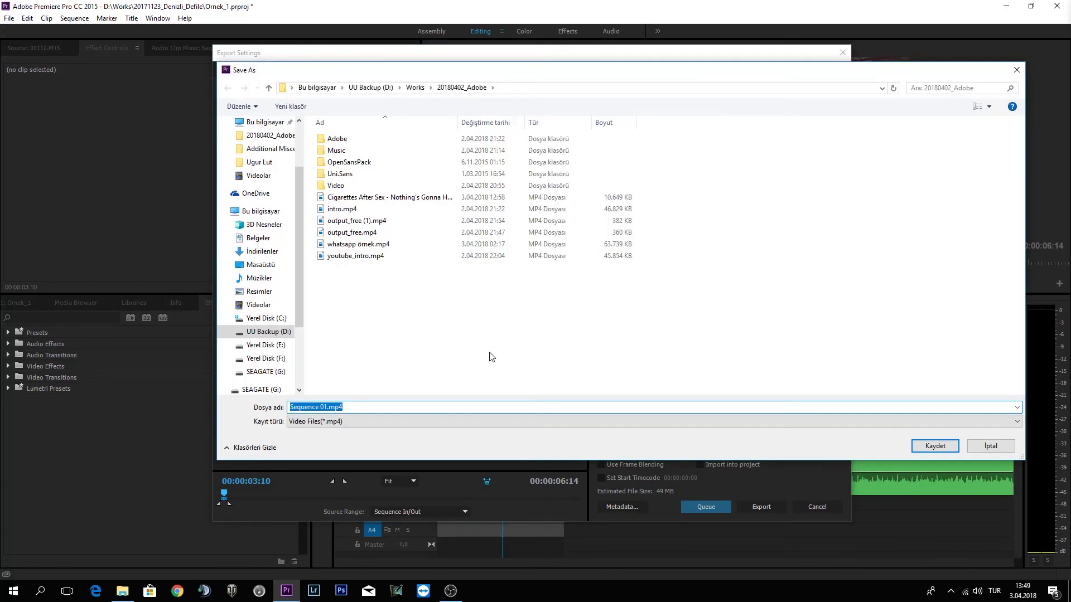
- Save the output as ornek_cıkıs.mp4 and start the export
key(BackSpace)
text(ornek_cıkıs)
click(924, 445)
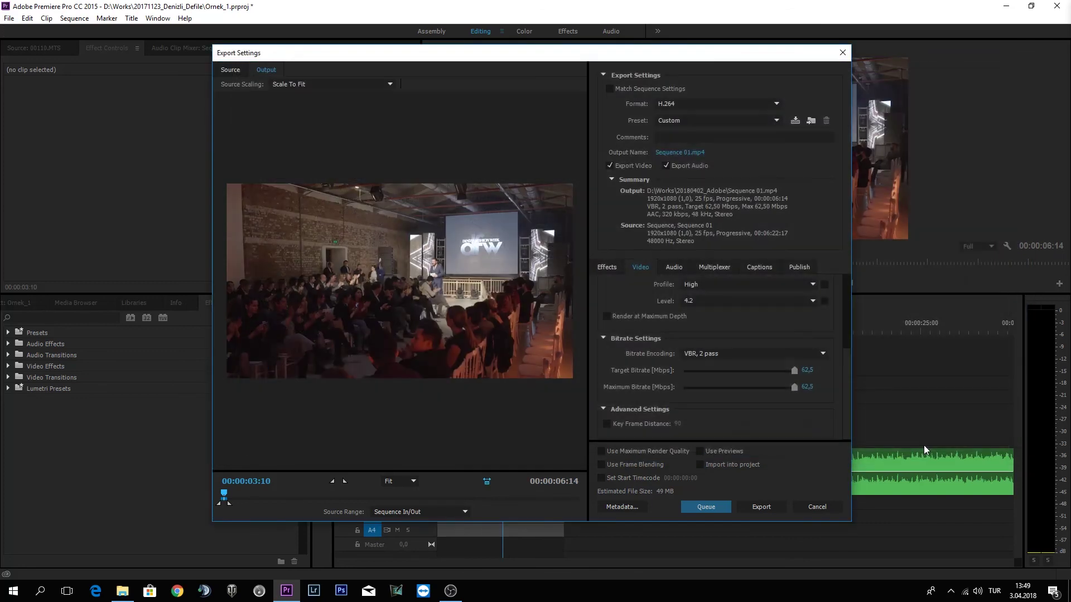
click(764, 507)
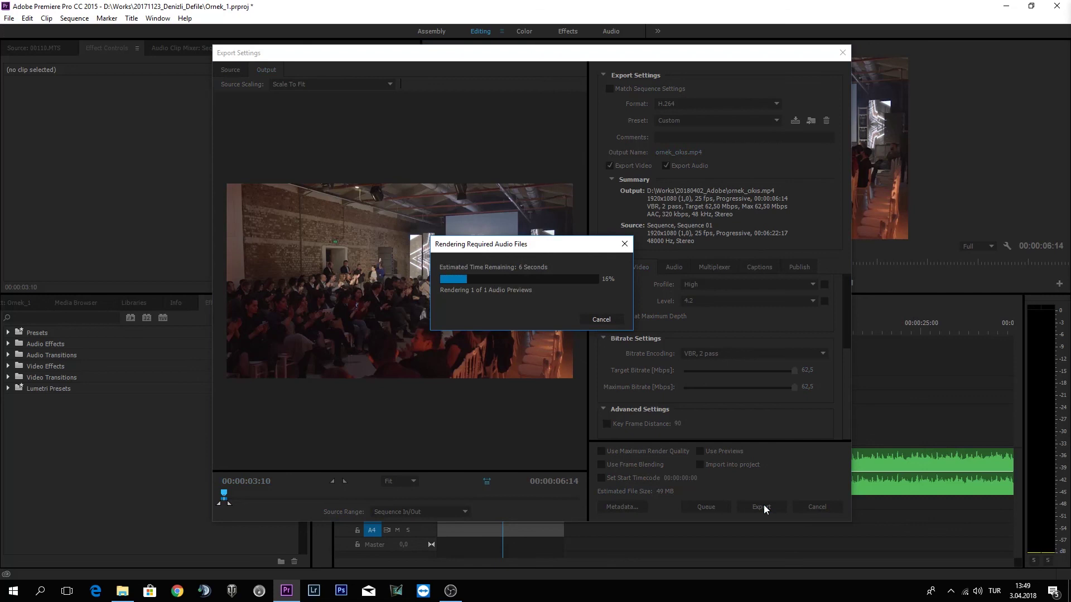